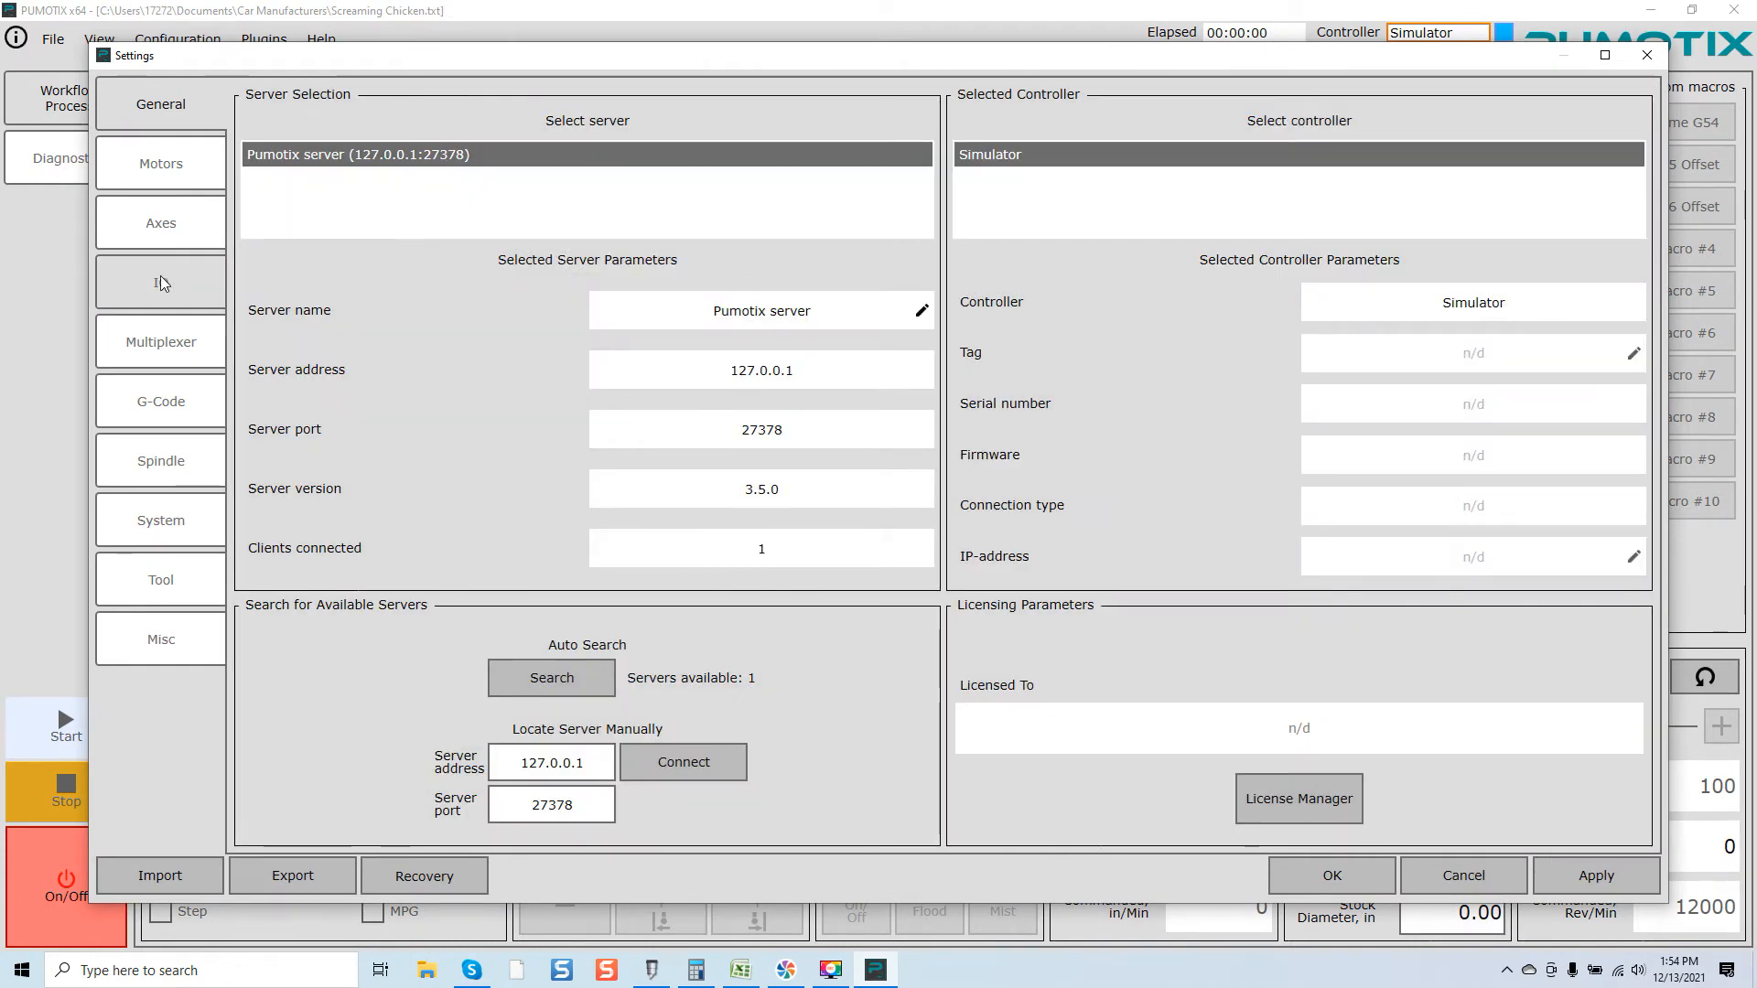
# Step: Open the IO settings and look through the input and output signal lists
pyautogui.click(161, 277)
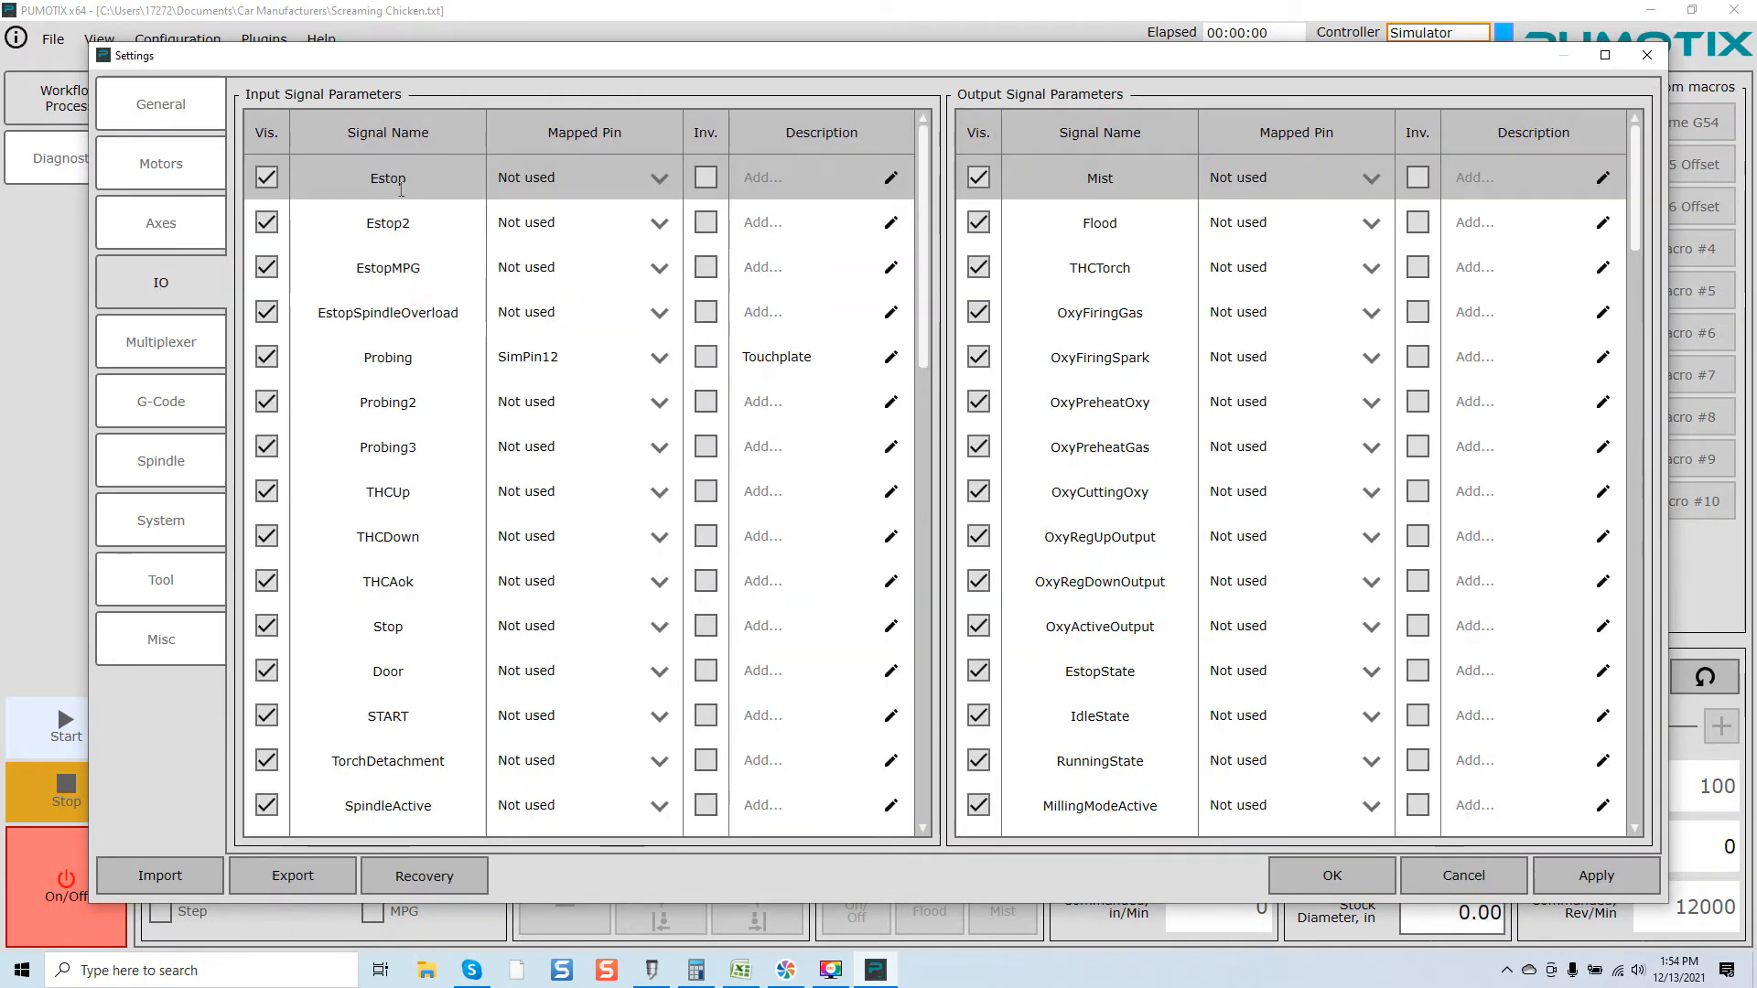
pyautogui.scroll(-10, 574, 271)
pyautogui.scroll(-3, 575, 270)
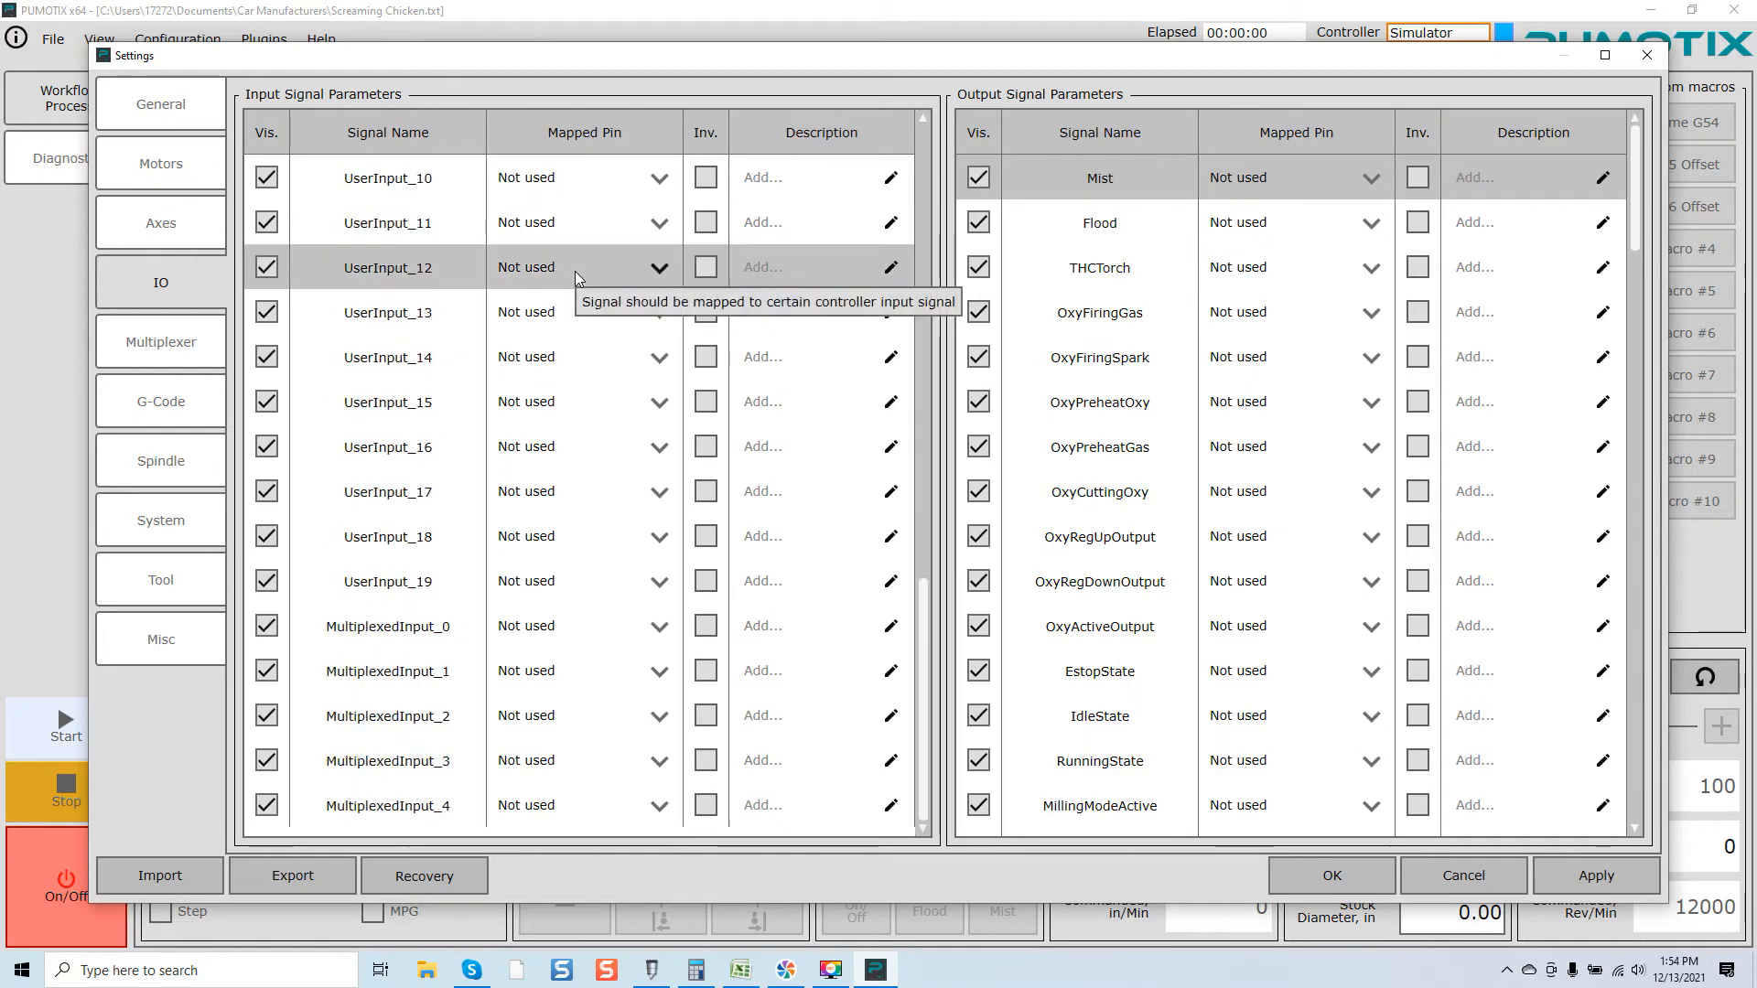
pyautogui.scroll(10, 575, 271)
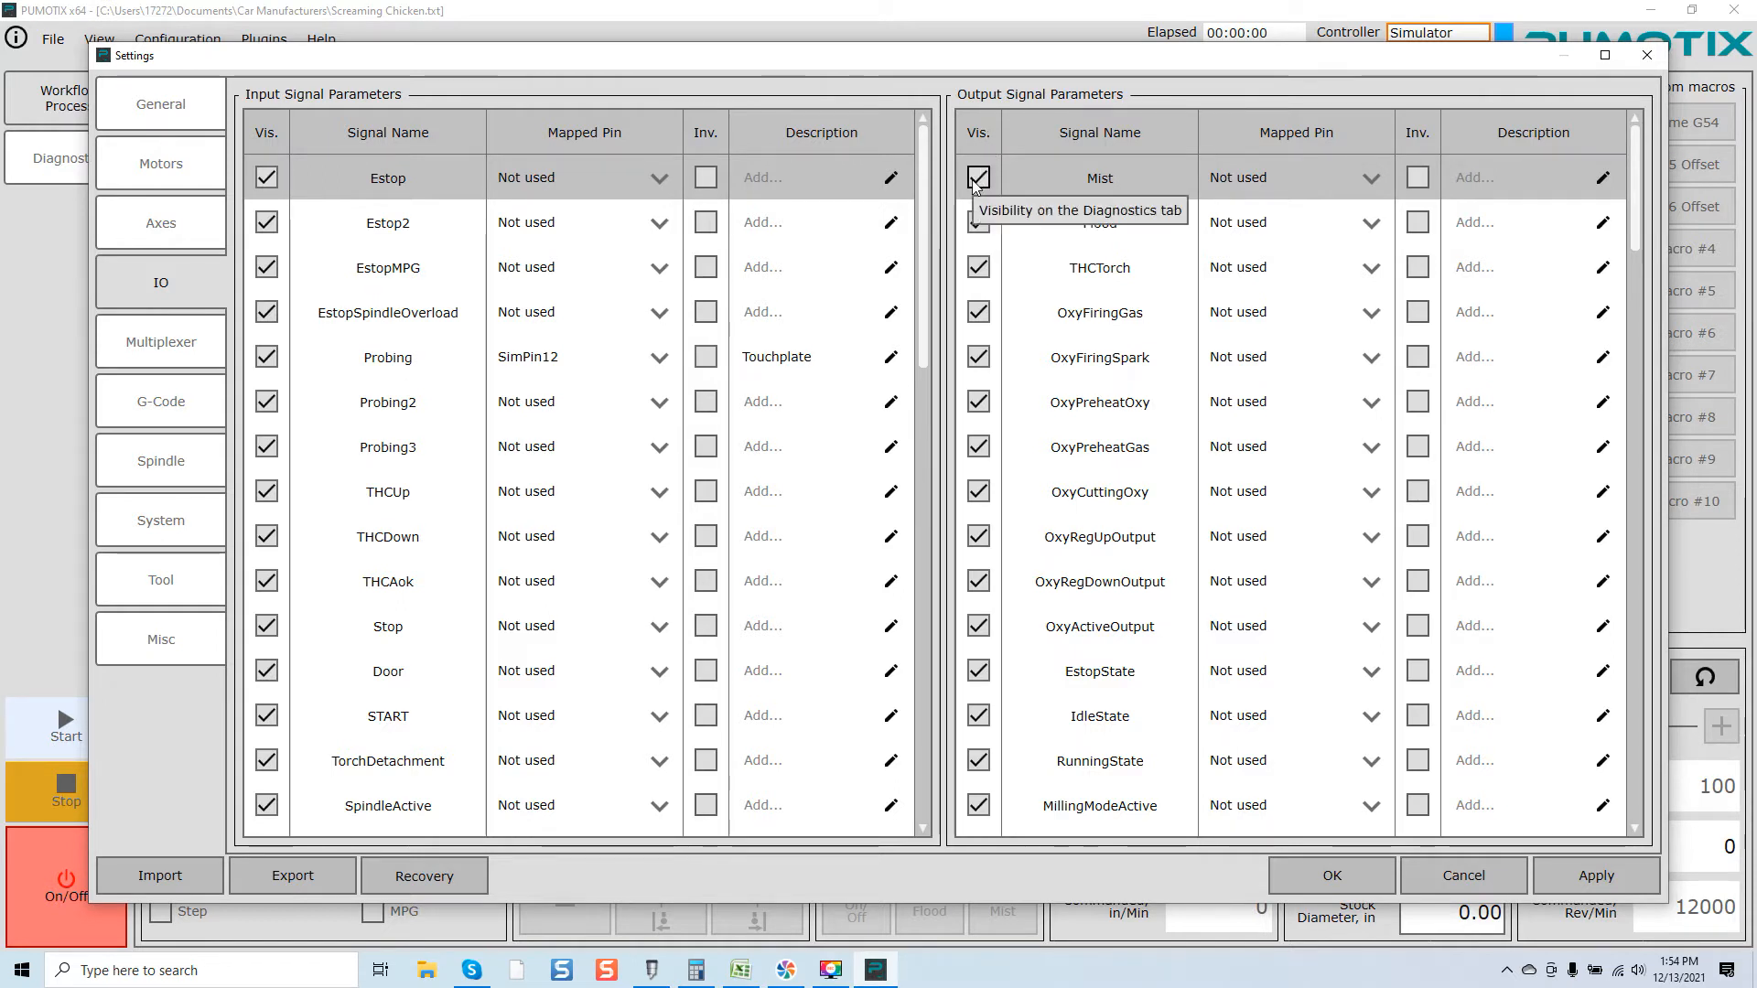
pyautogui.scroll(-10, 1033, 184)
pyautogui.scroll(7, 1033, 184)
pyautogui.scroll(3, 1033, 184)
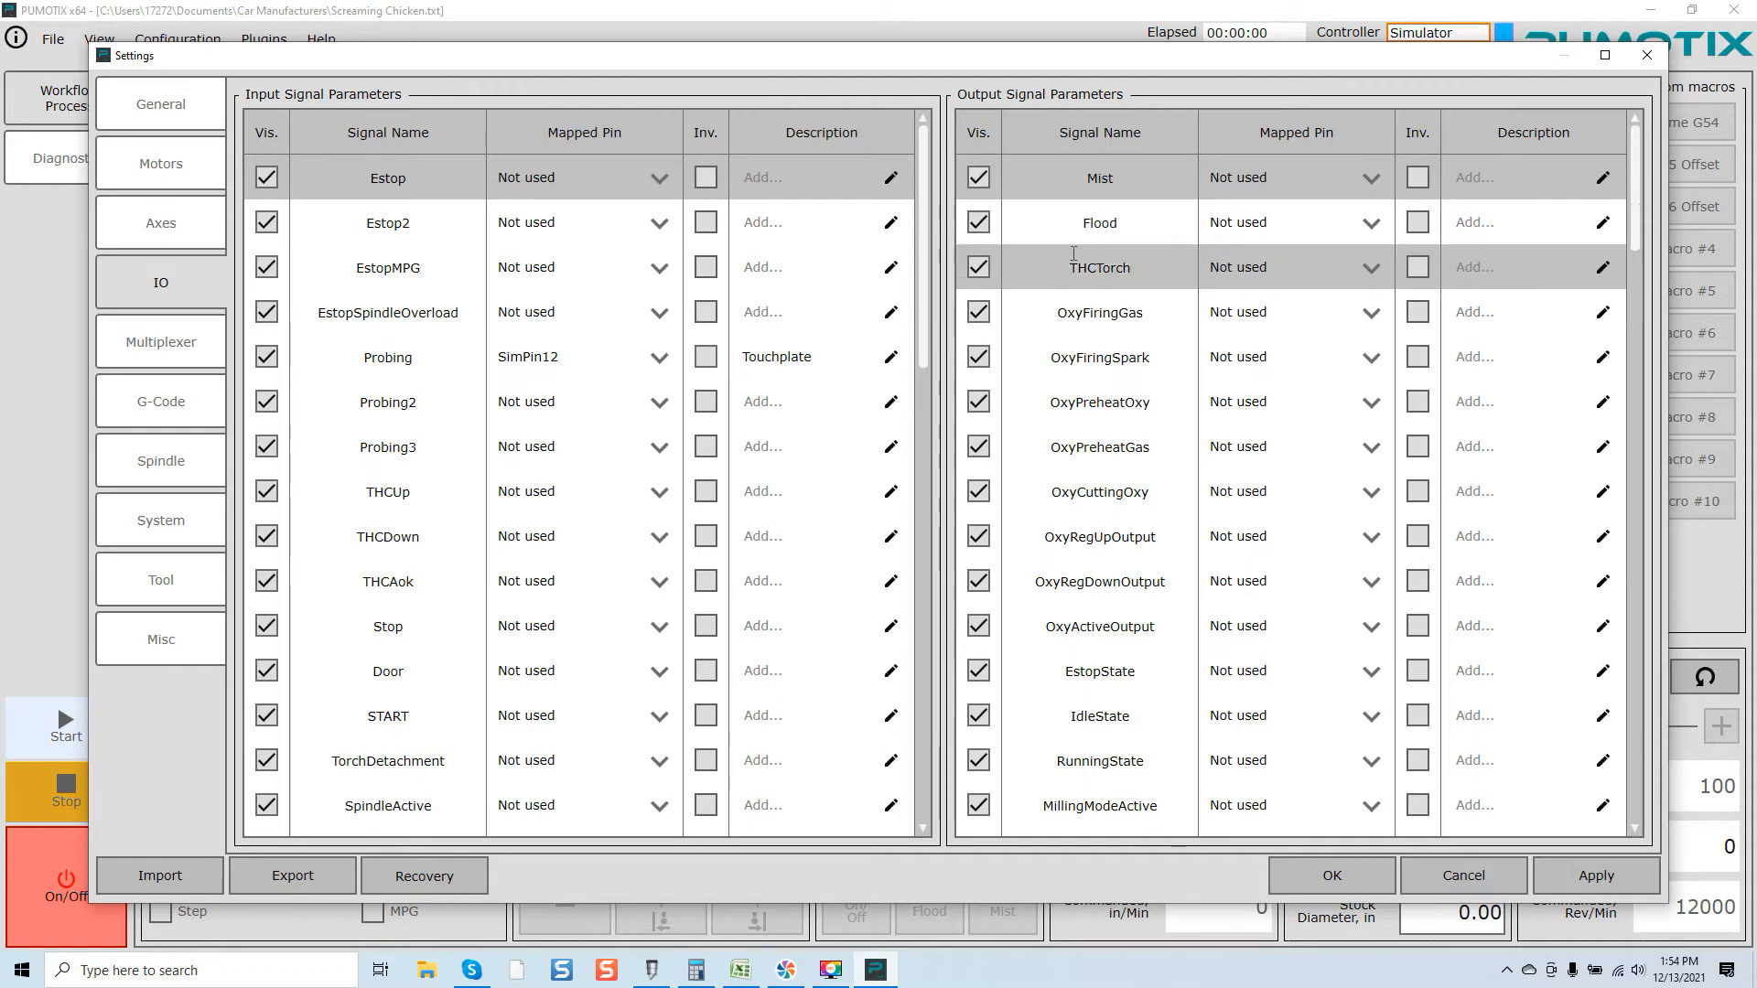
# Step: Turn off Diagnostics visibility for the THCTorch output and the Oxy outputs from OxyFiringGas through OxyActiveOutput
pyautogui.click(978, 268)
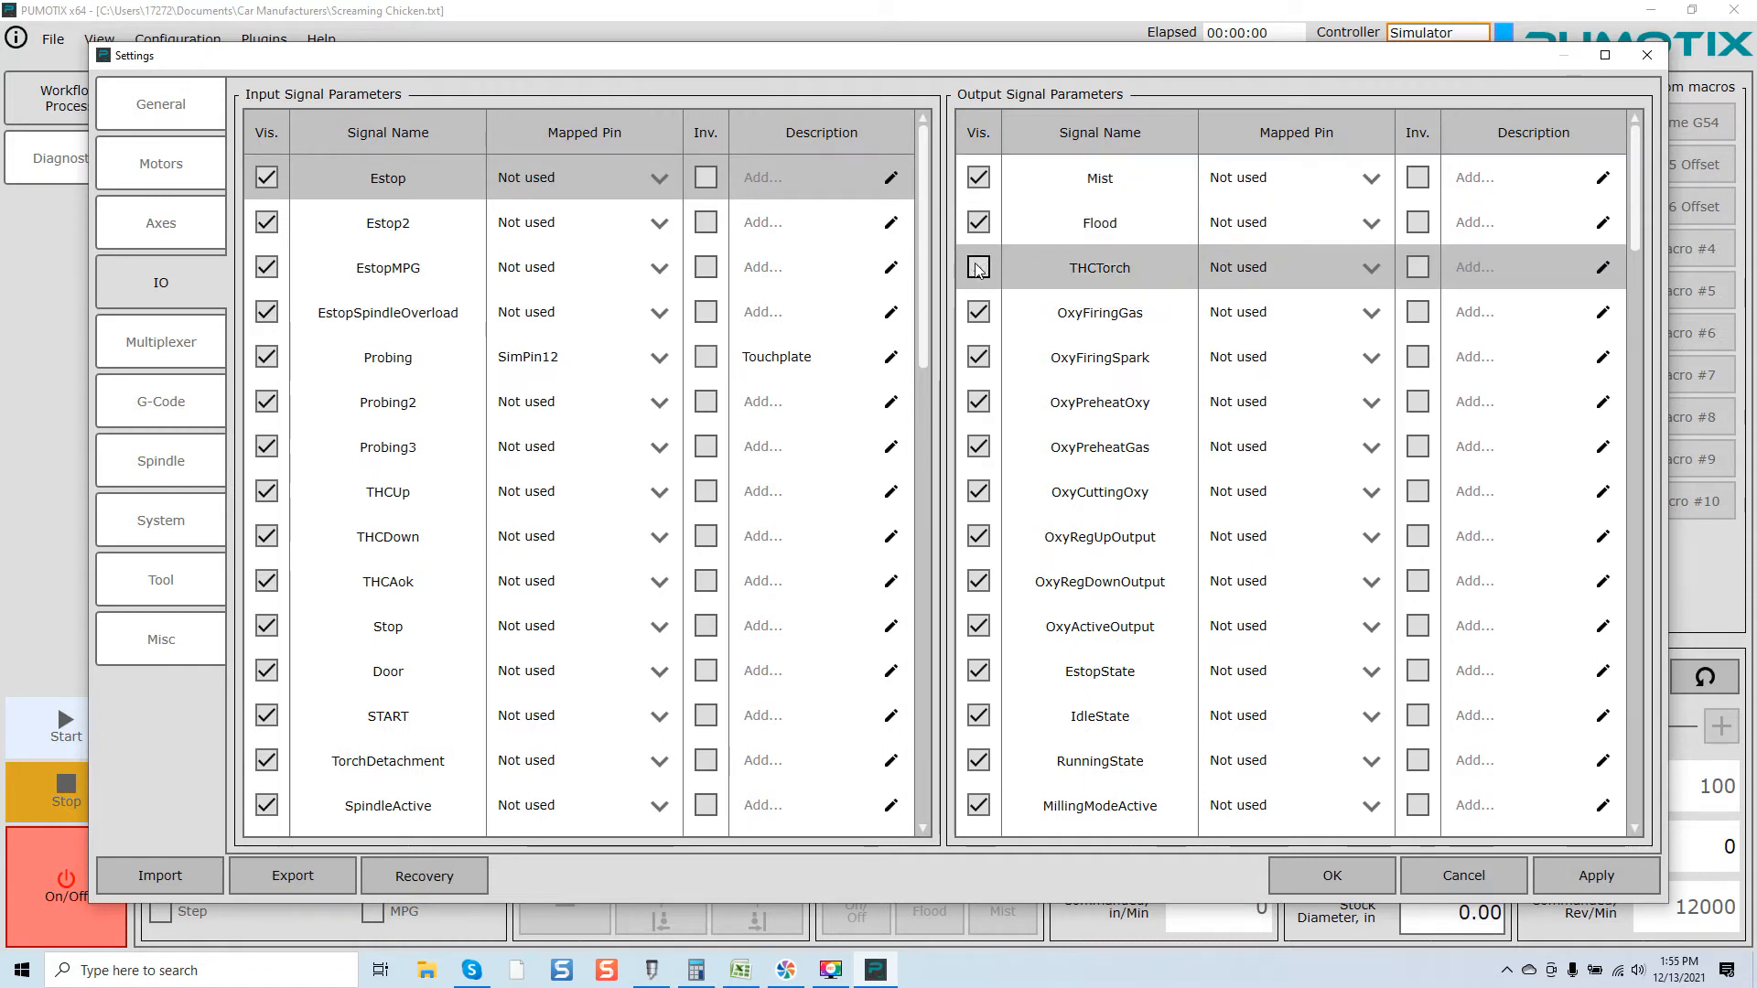
pyautogui.click(979, 312)
pyautogui.click(978, 357)
pyautogui.click(978, 402)
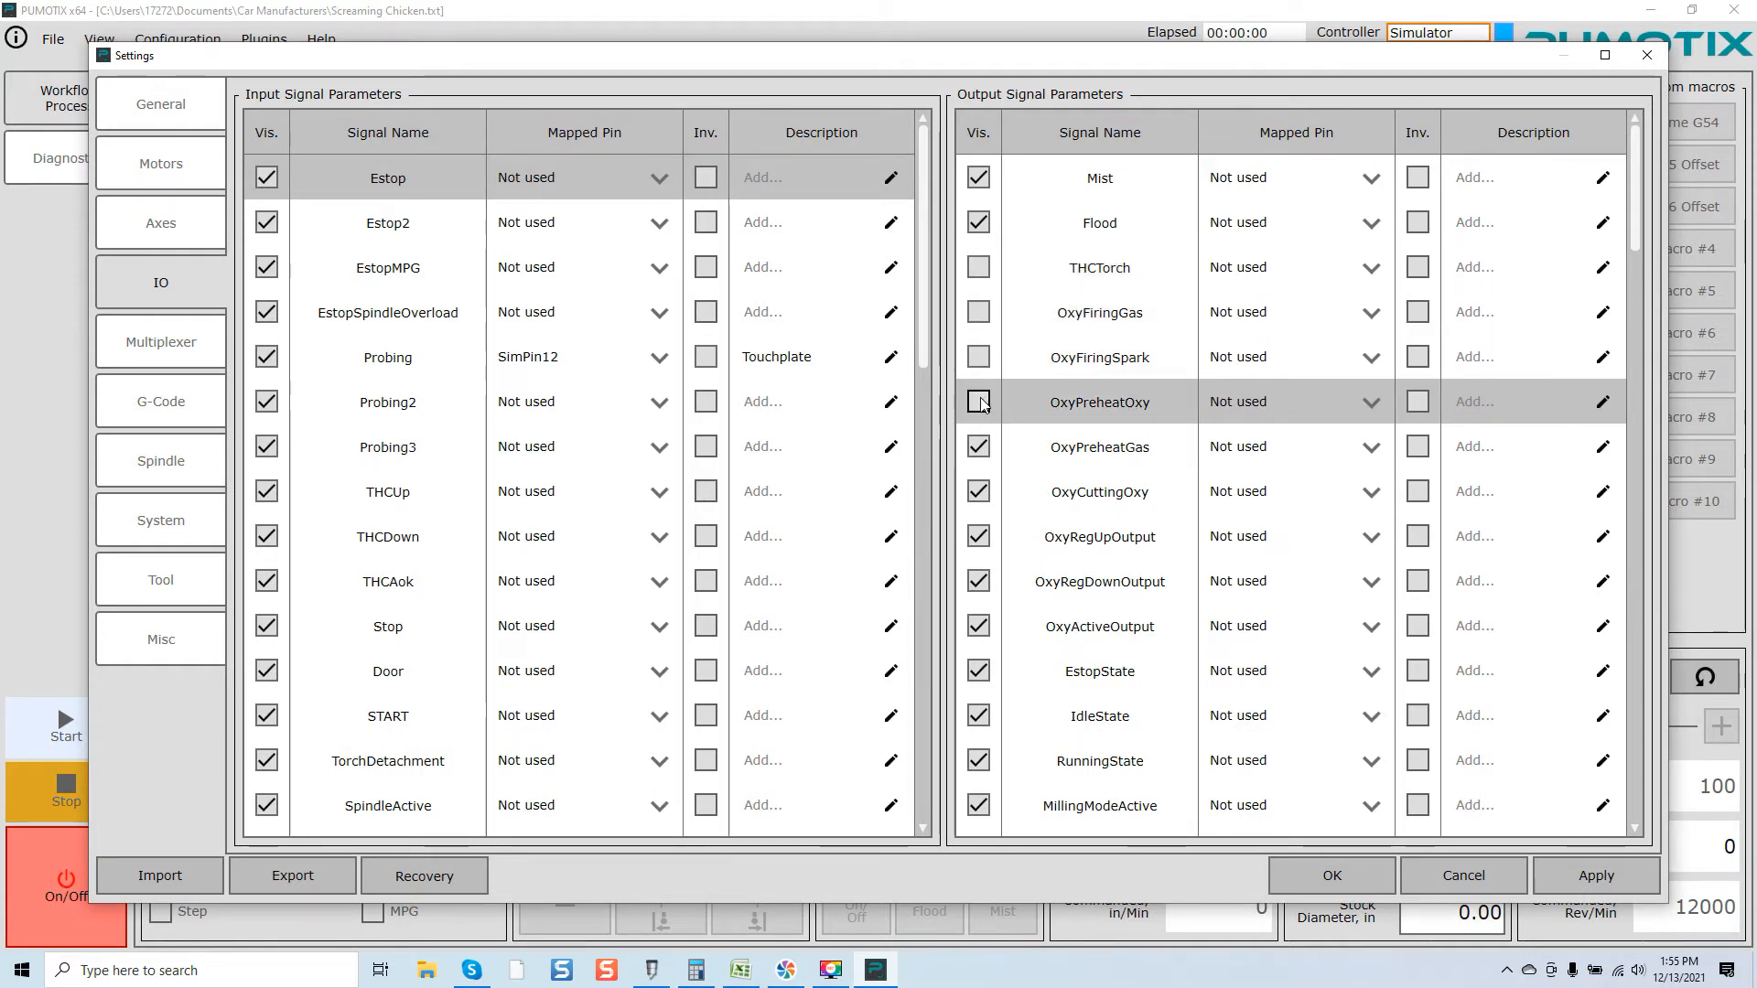
pyautogui.click(979, 447)
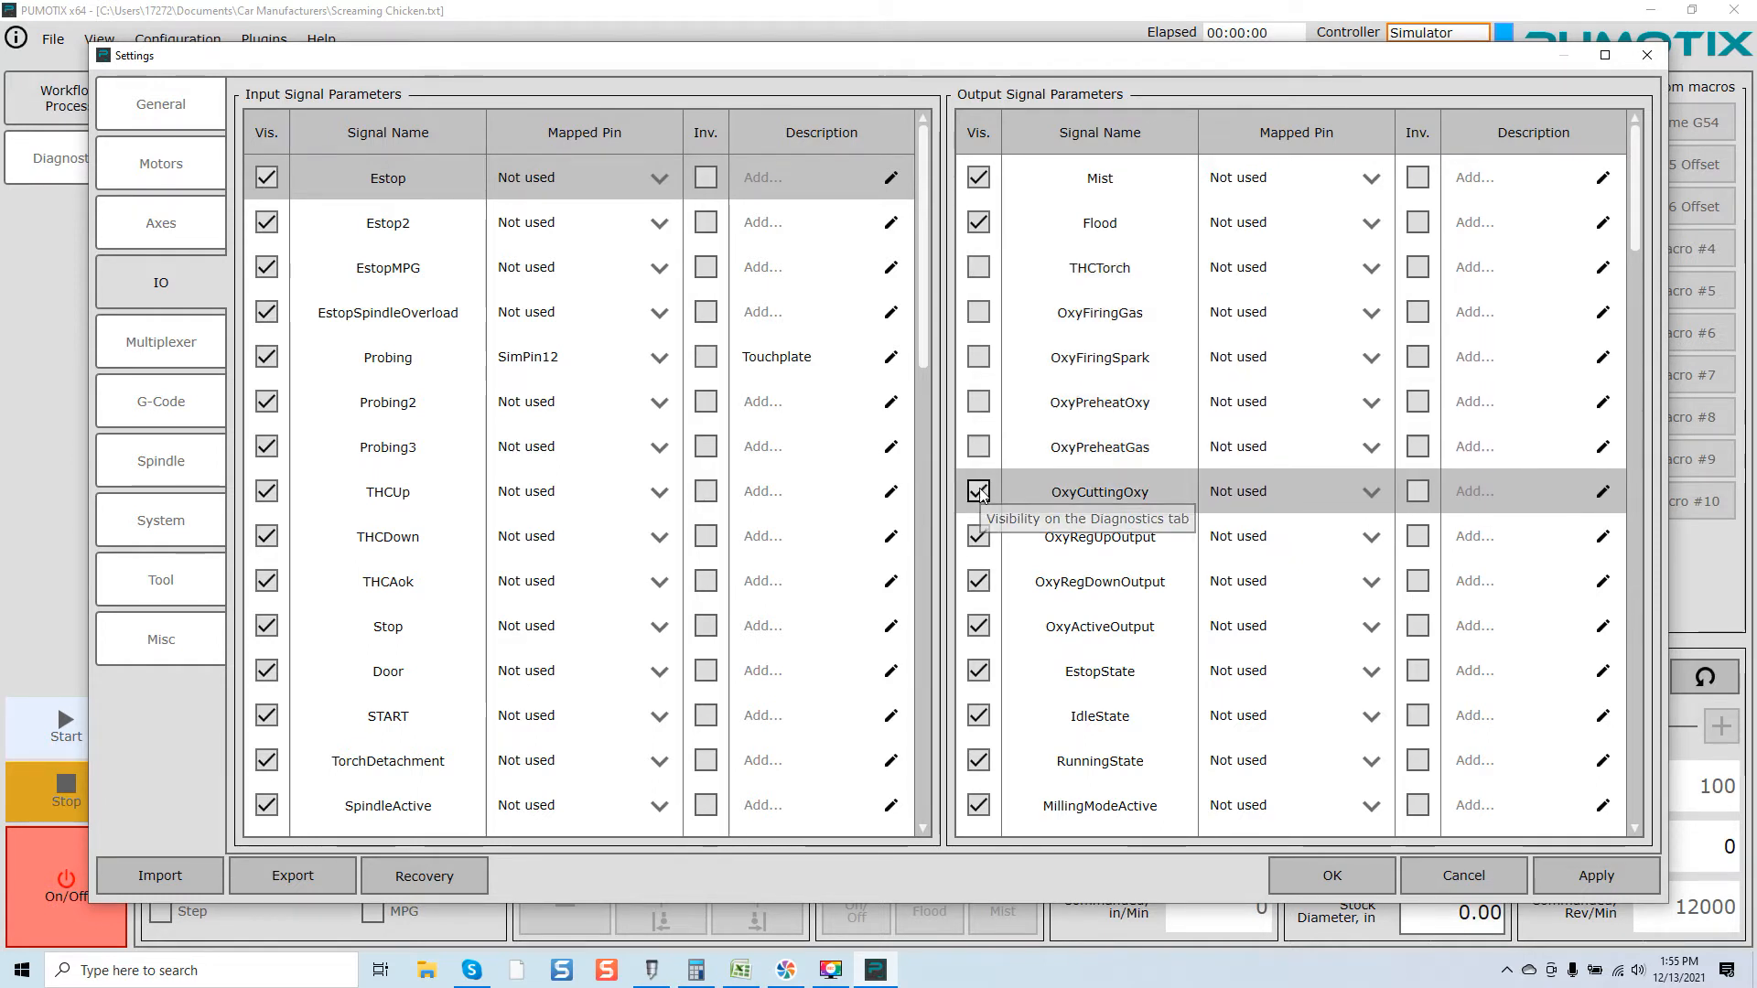
pyautogui.click(978, 491)
pyautogui.click(978, 536)
pyautogui.click(979, 581)
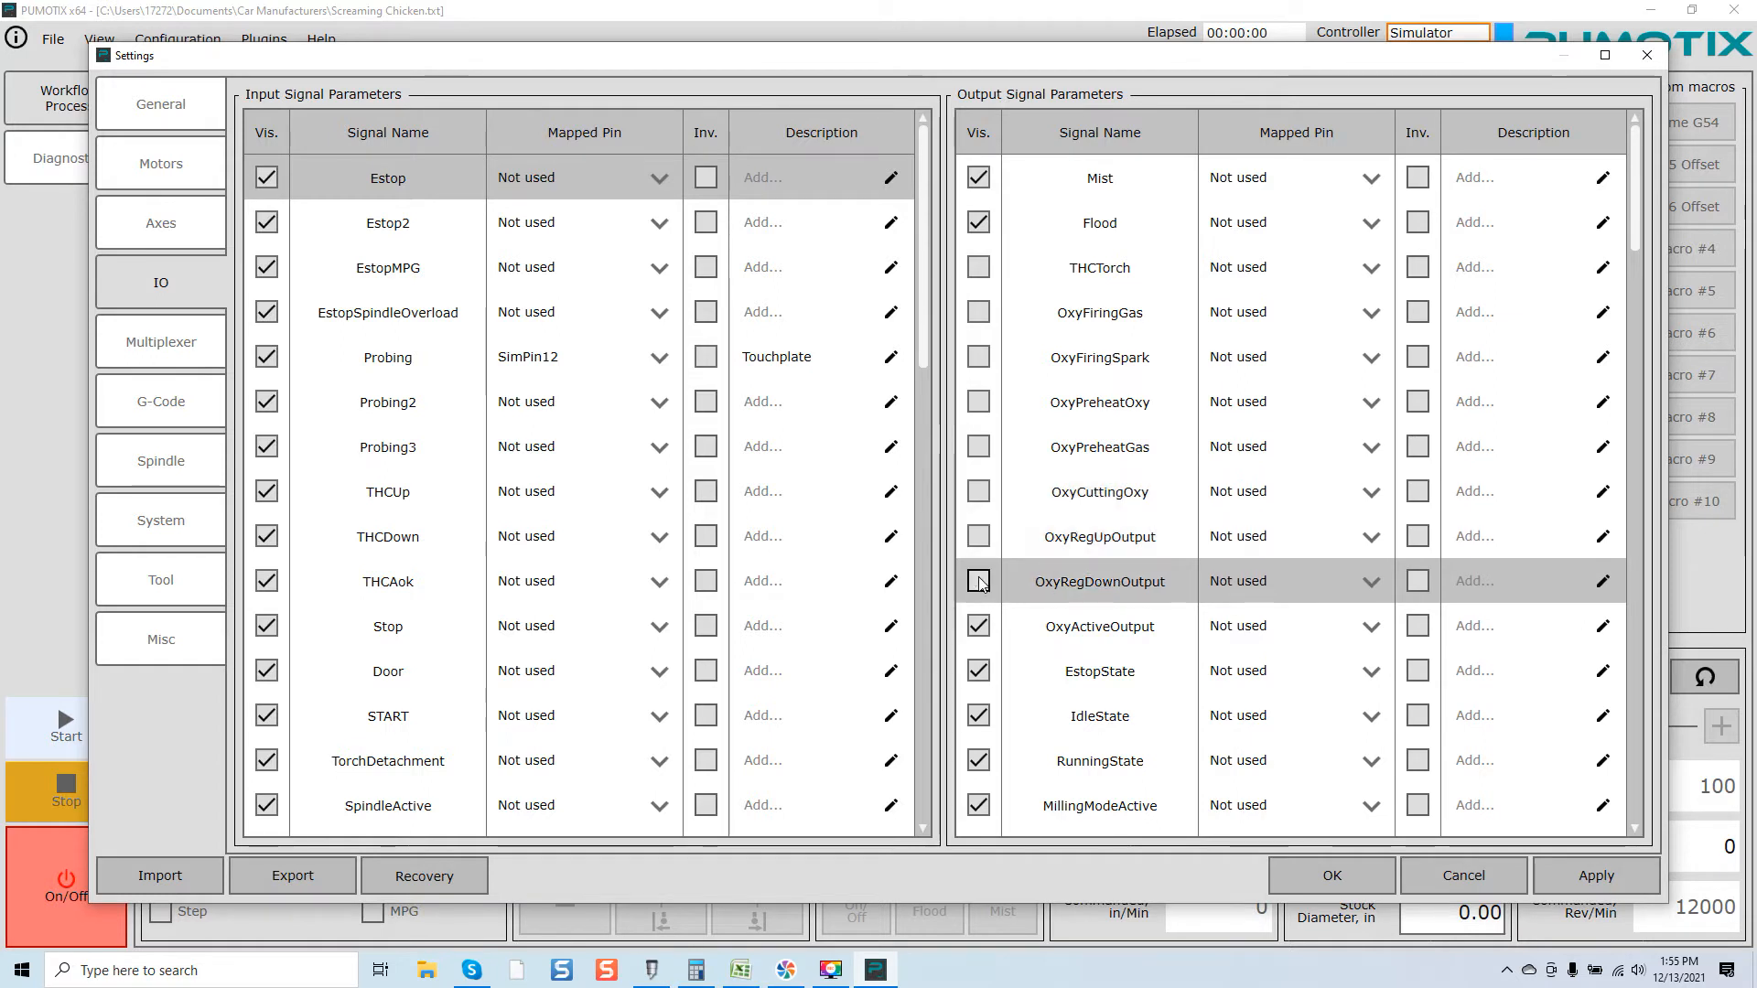
pyautogui.click(978, 626)
# Step: Turn off Diagnostics visibility for the RunningState and IdleState output signals
pyautogui.scroll(-2, 1029, 632)
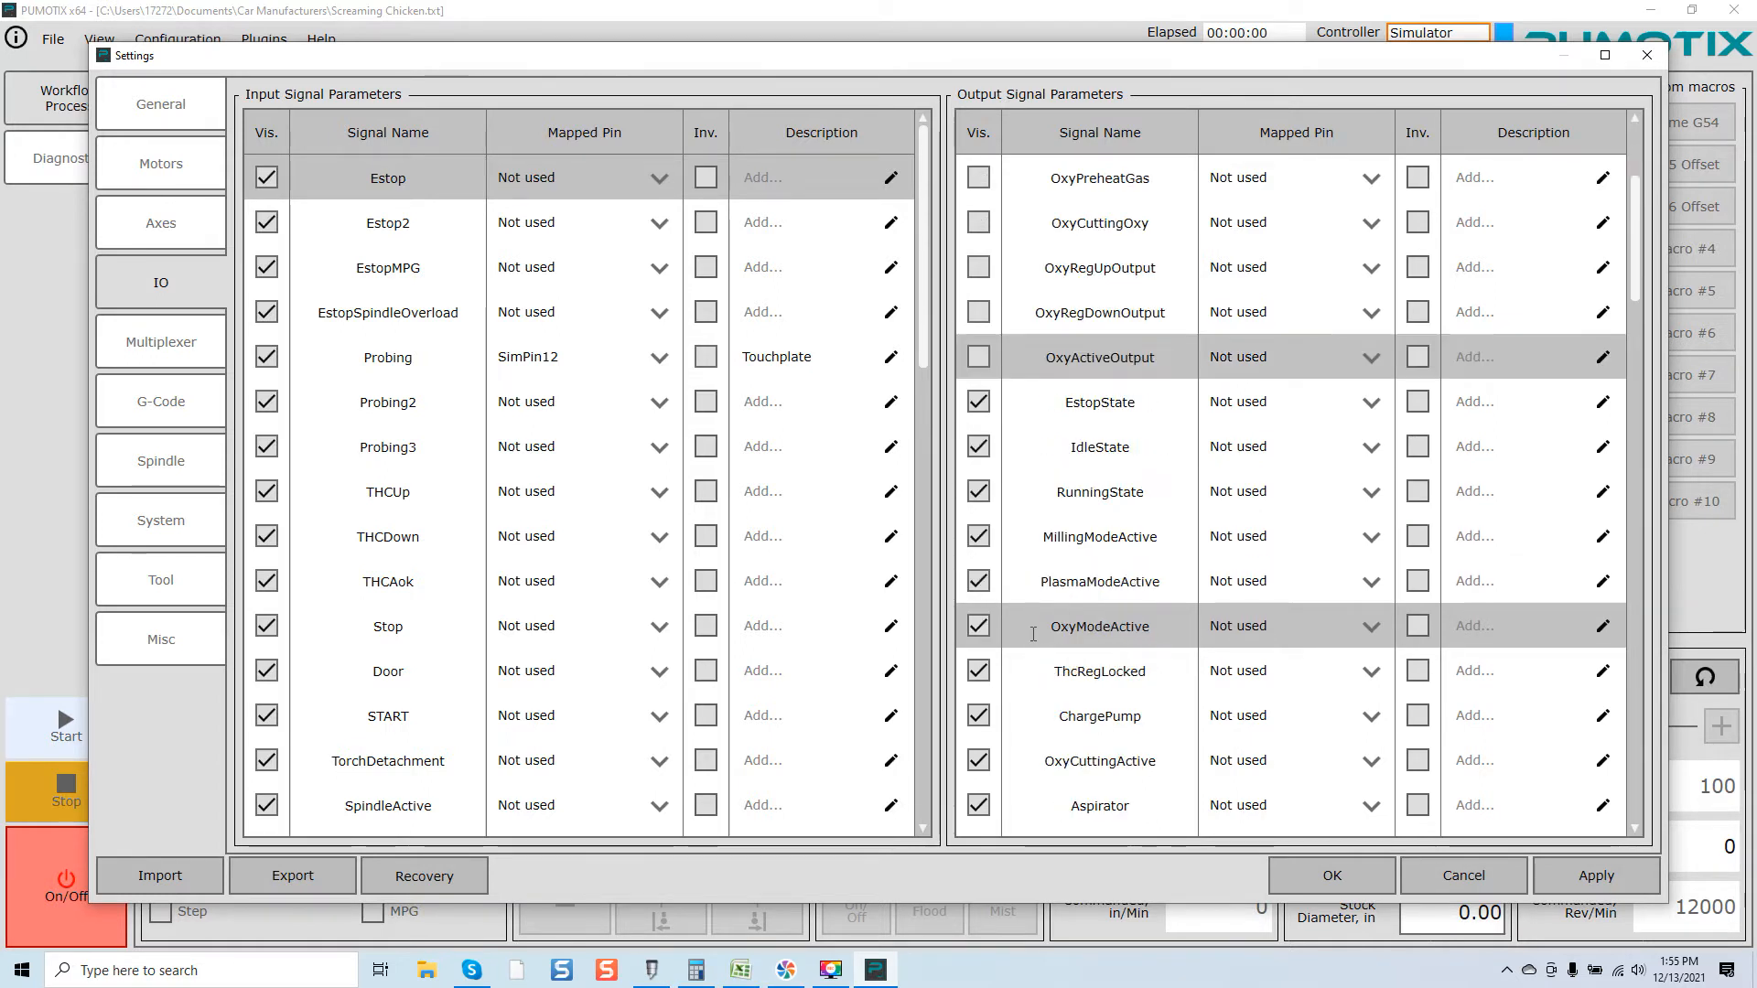
pyautogui.click(978, 491)
pyautogui.click(978, 446)
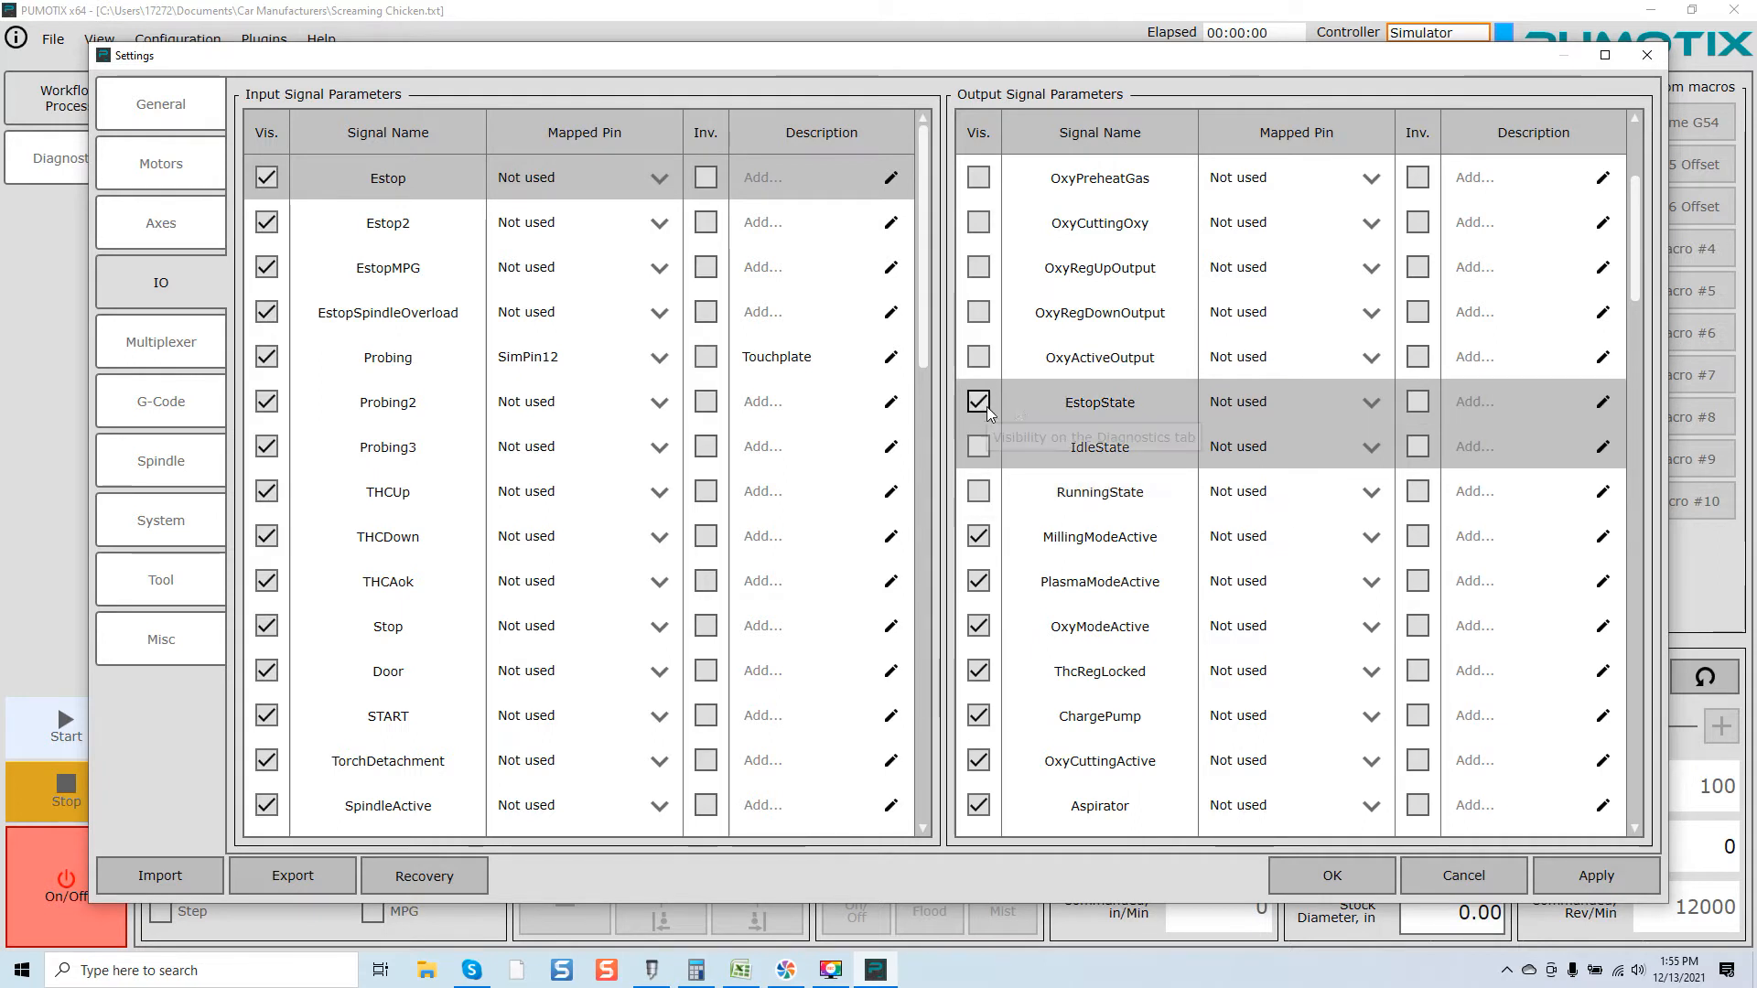
# Step: Hide the PlasmaModeActive, OxyModeActive, ThcRegLocked, ChargePump and OxyCuttingActive outputs from Diagnostics
pyautogui.scroll(-1, 1056, 464)
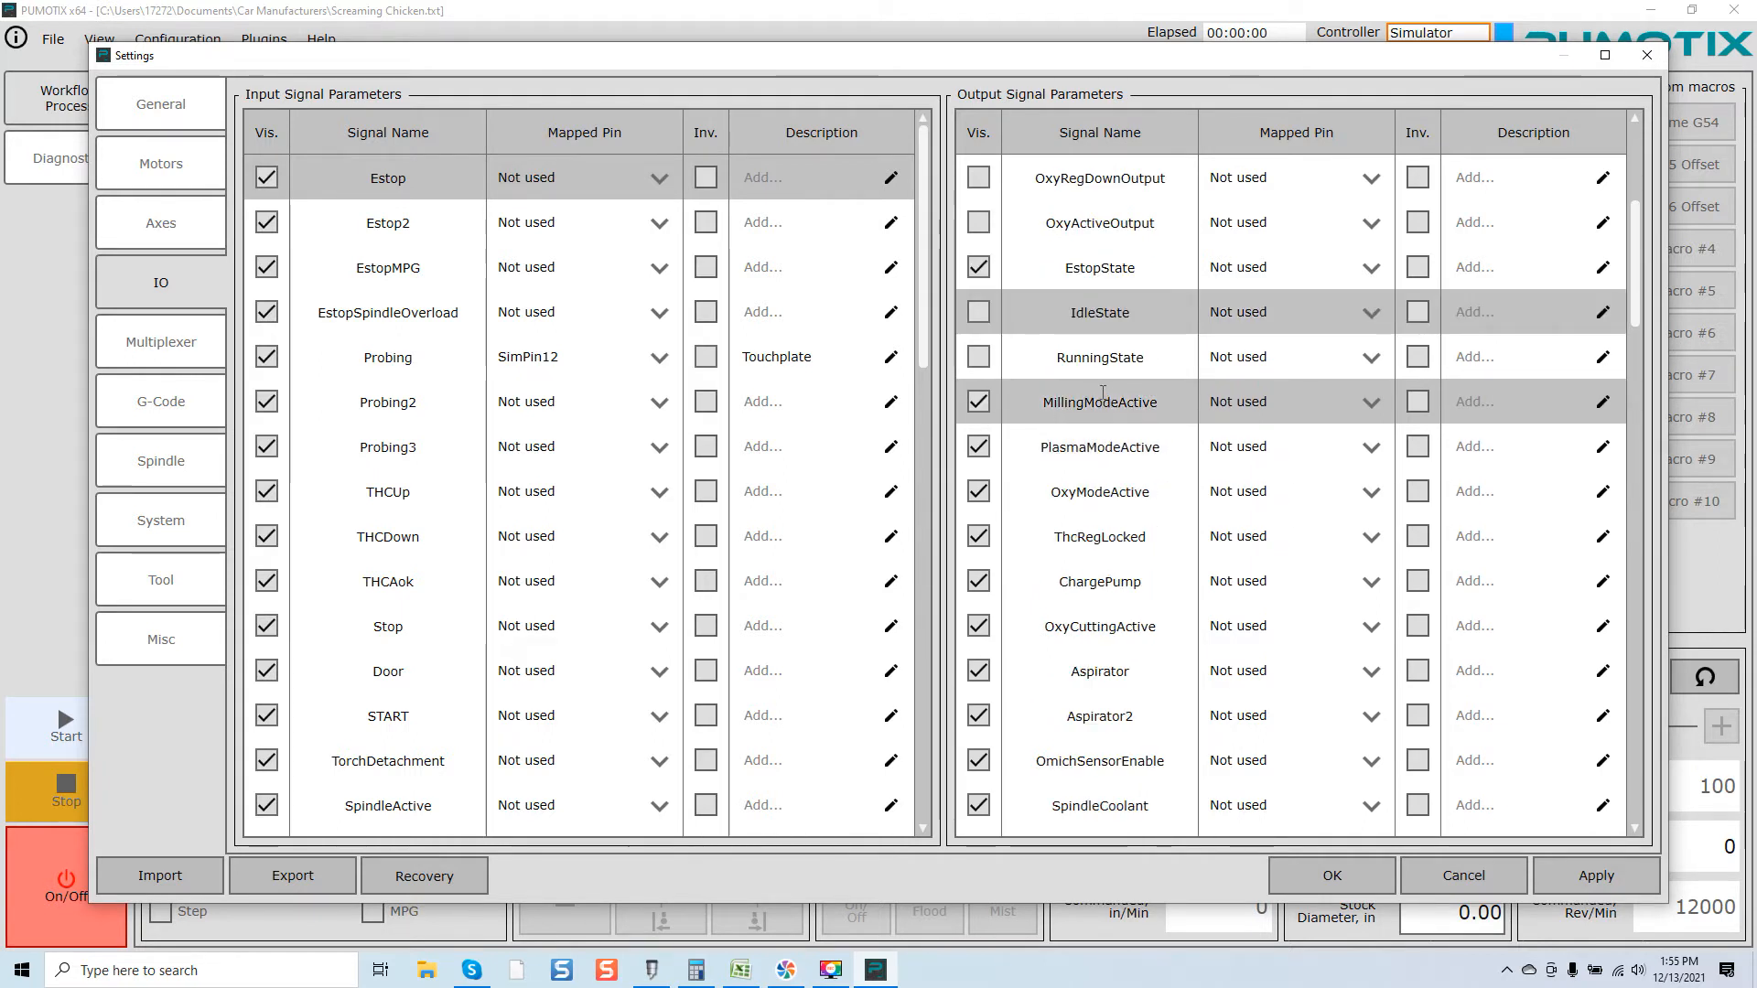
pyautogui.click(978, 446)
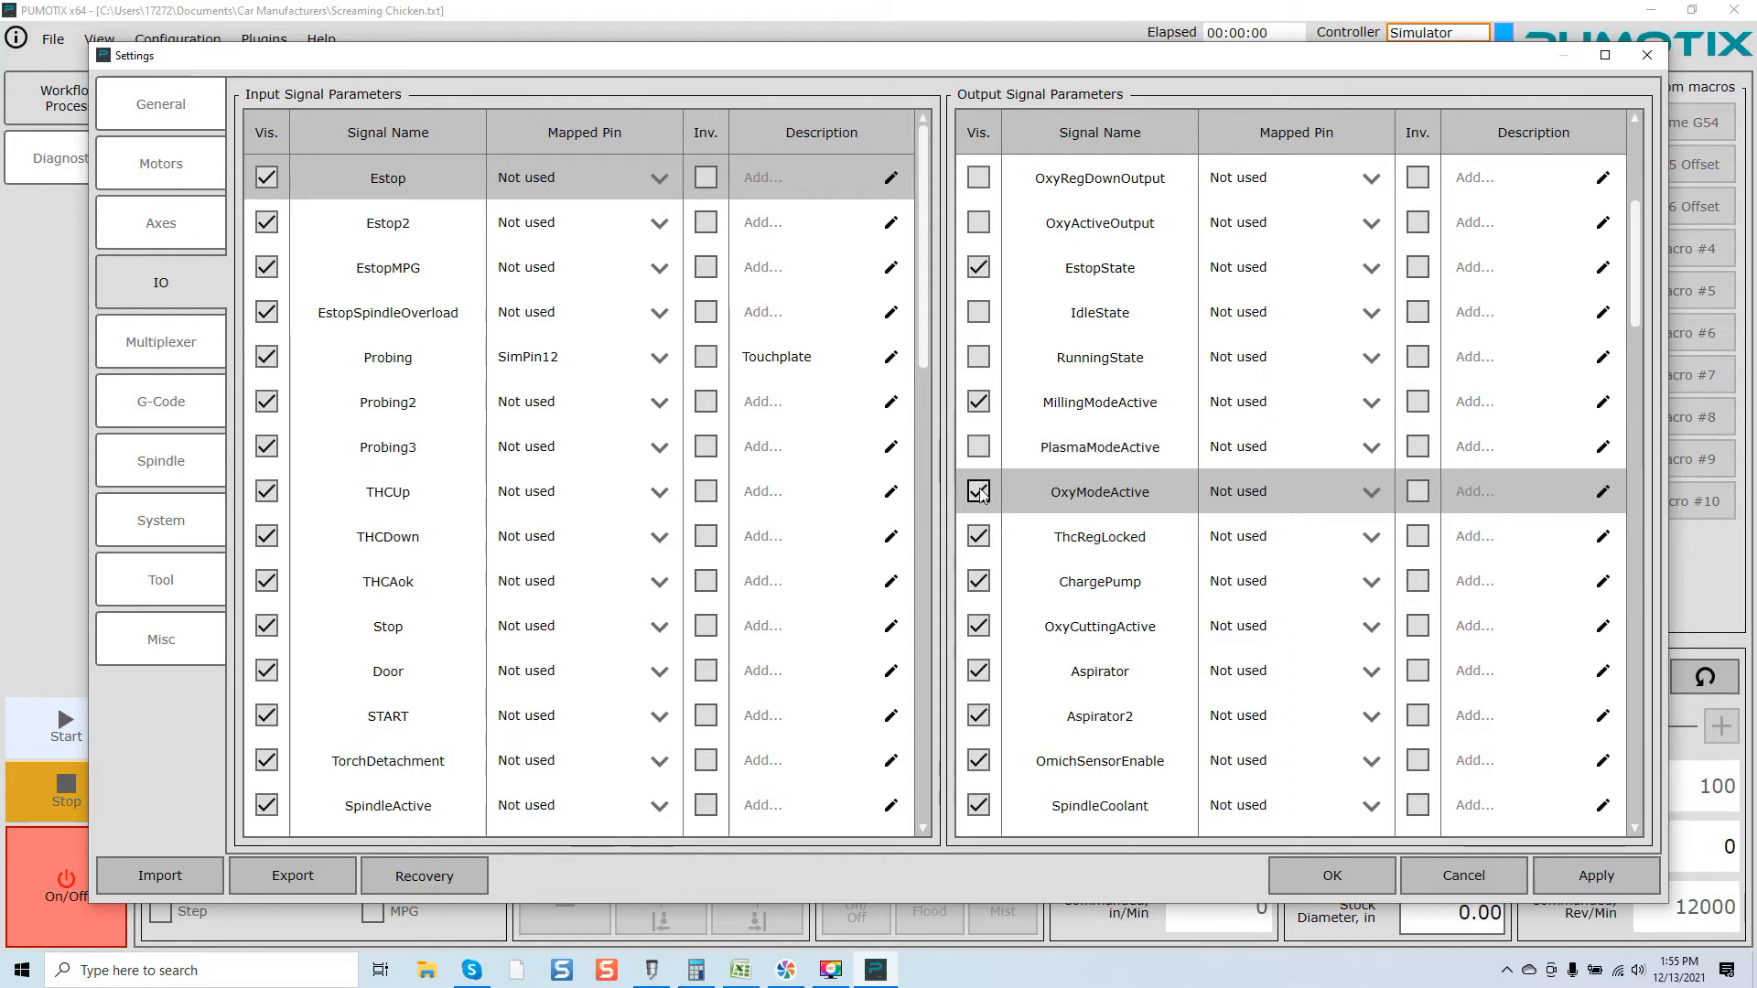
pyautogui.click(978, 536)
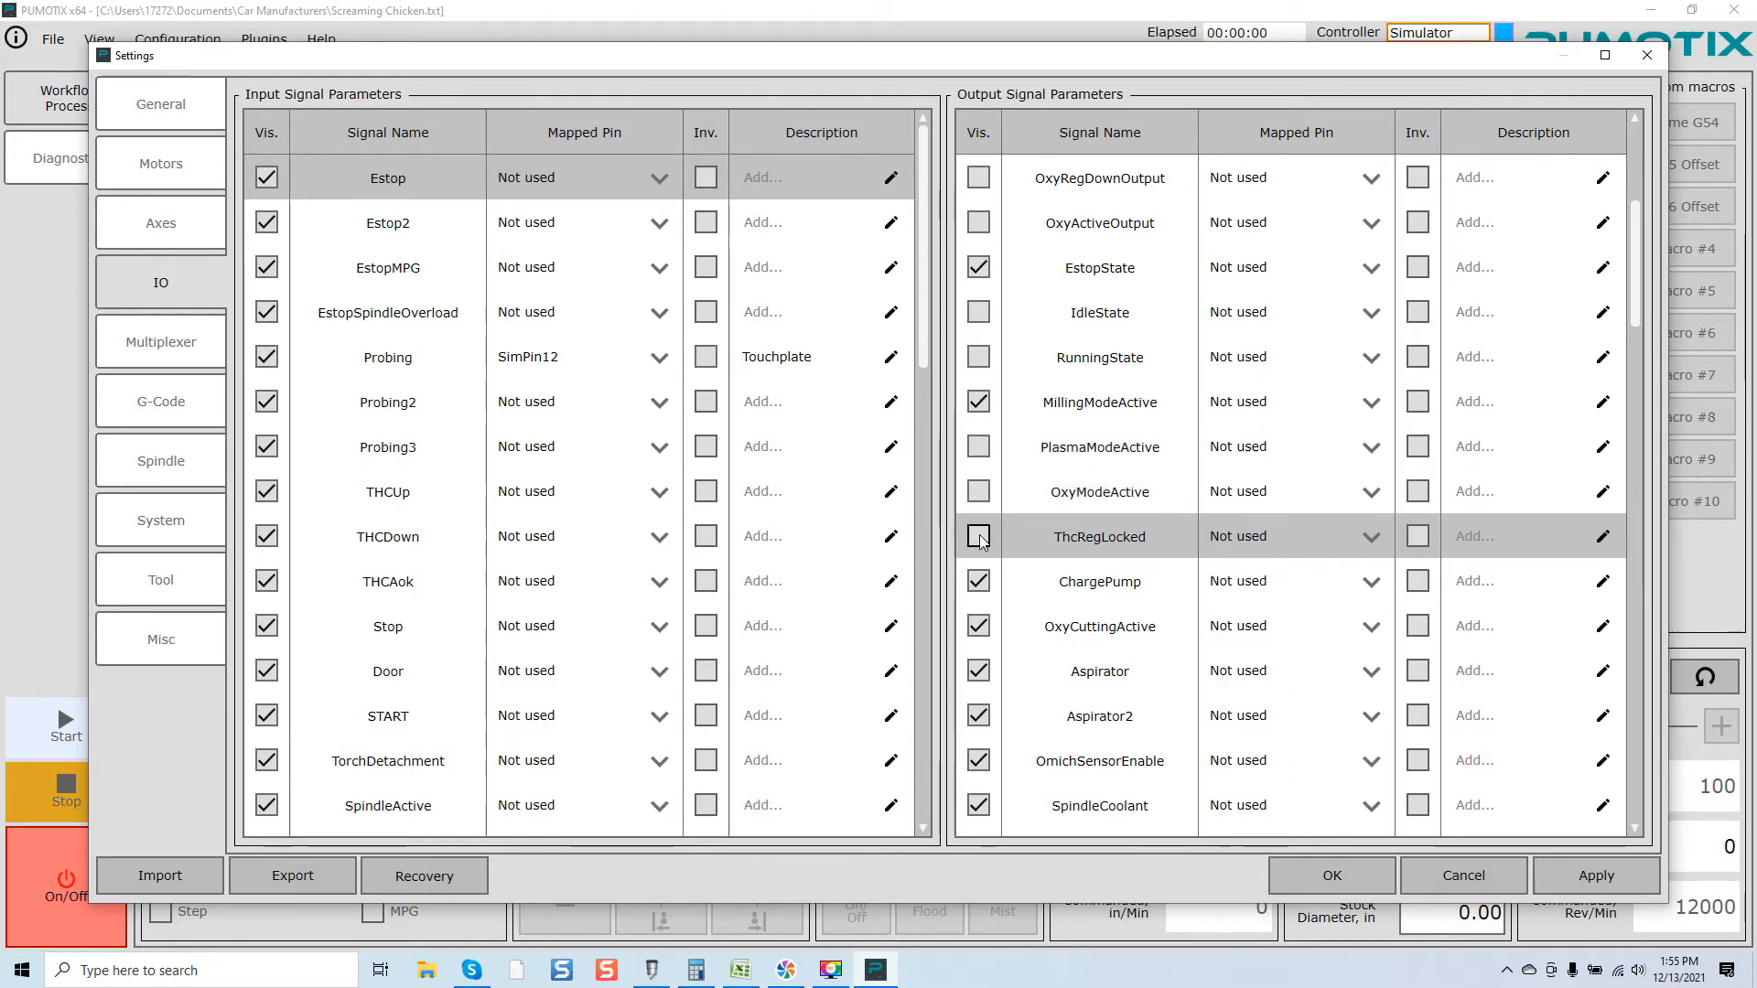
pyautogui.click(978, 583)
pyautogui.click(978, 626)
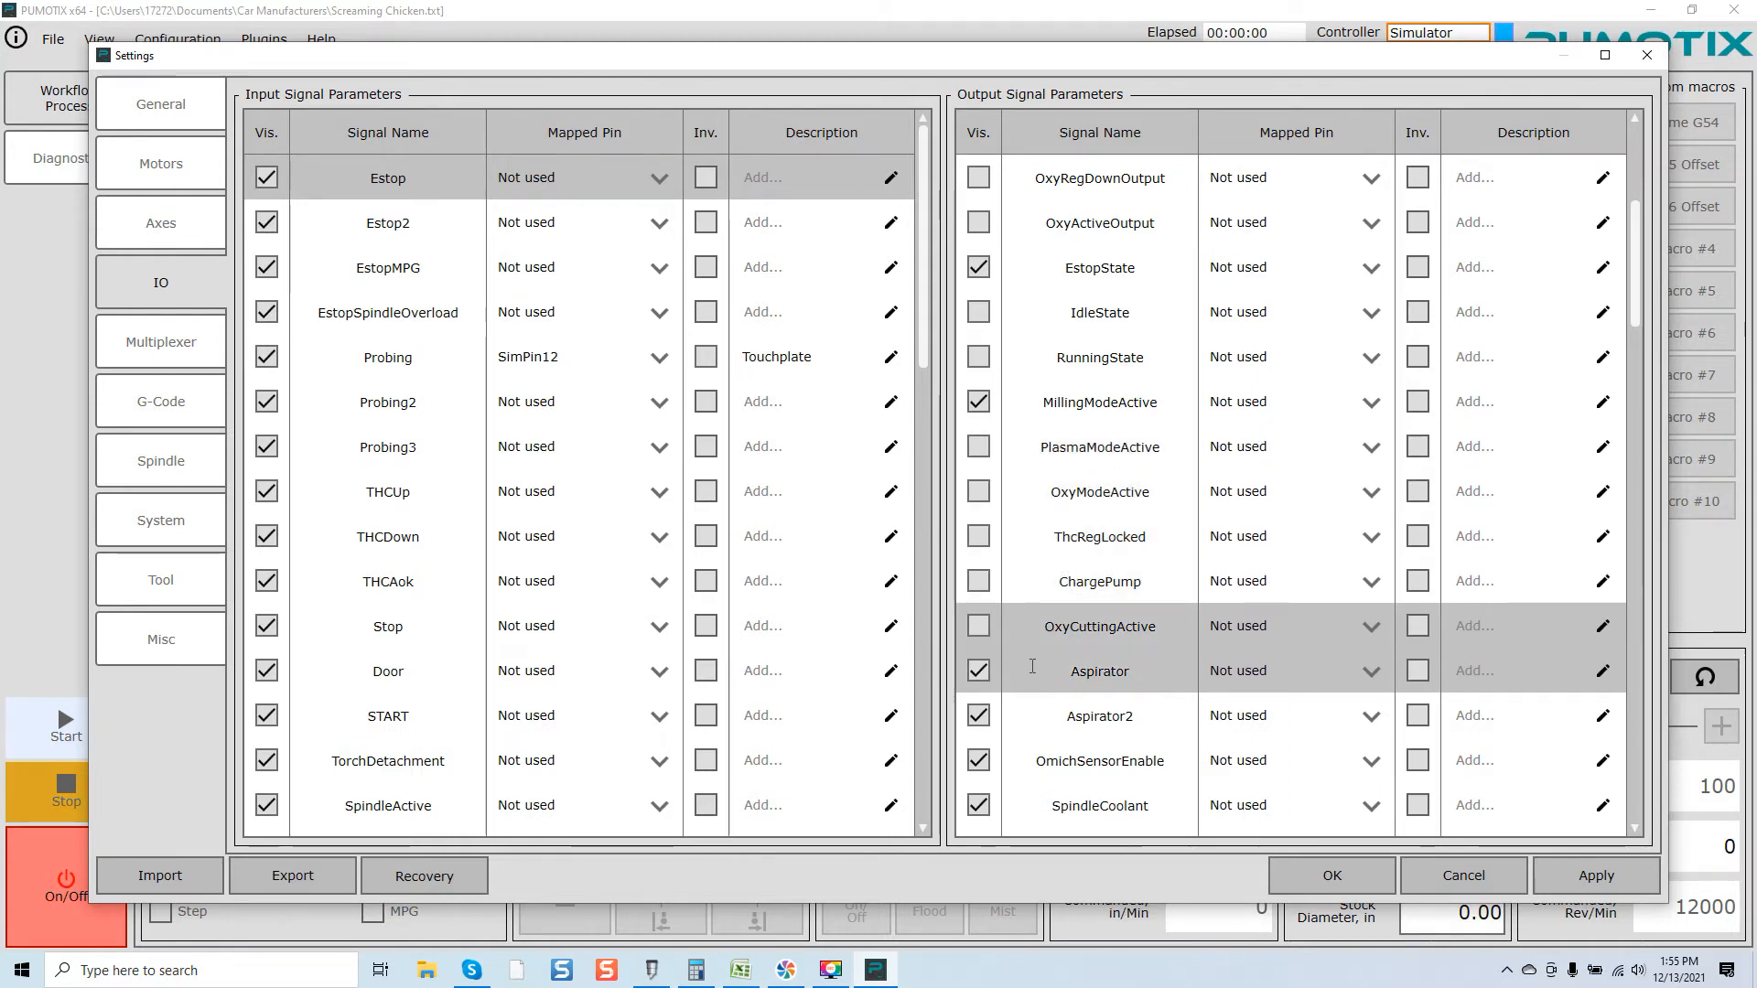
# Step: Hide the Aspirator, Aspirator2 and OmichSensorEnable output signals from Diagnostics
pyautogui.scroll(-2, 1032, 667)
pyautogui.click(978, 402)
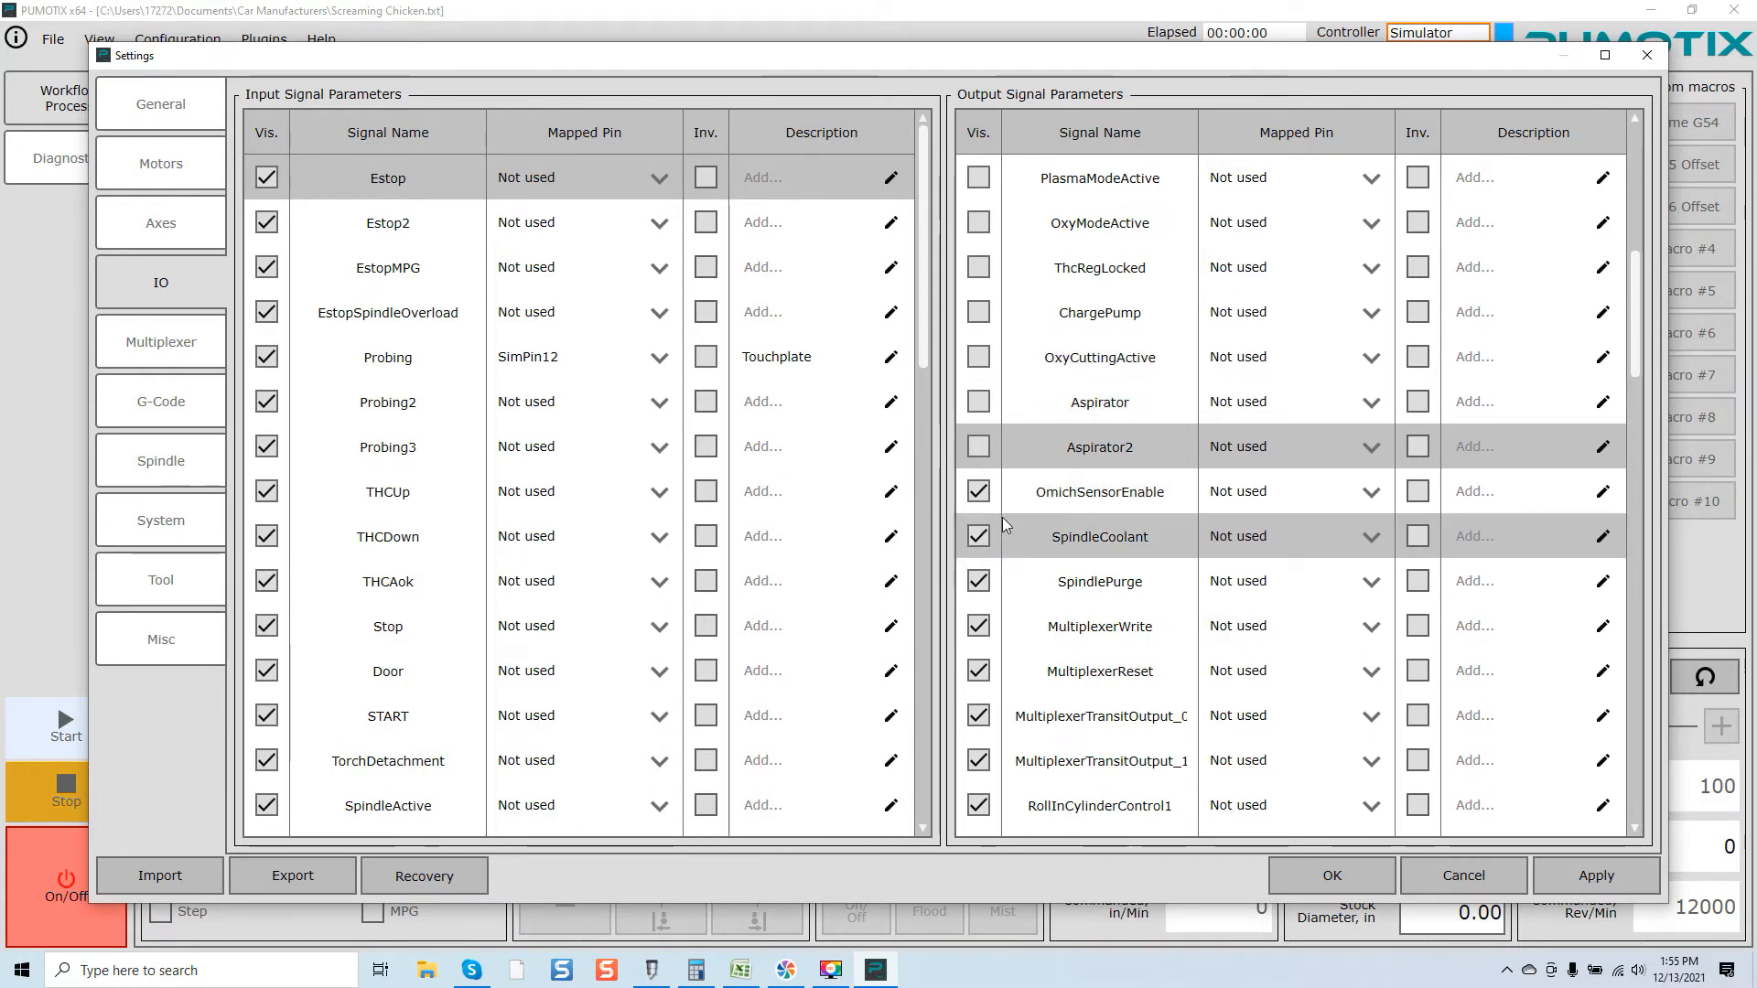
pyautogui.click(979, 491)
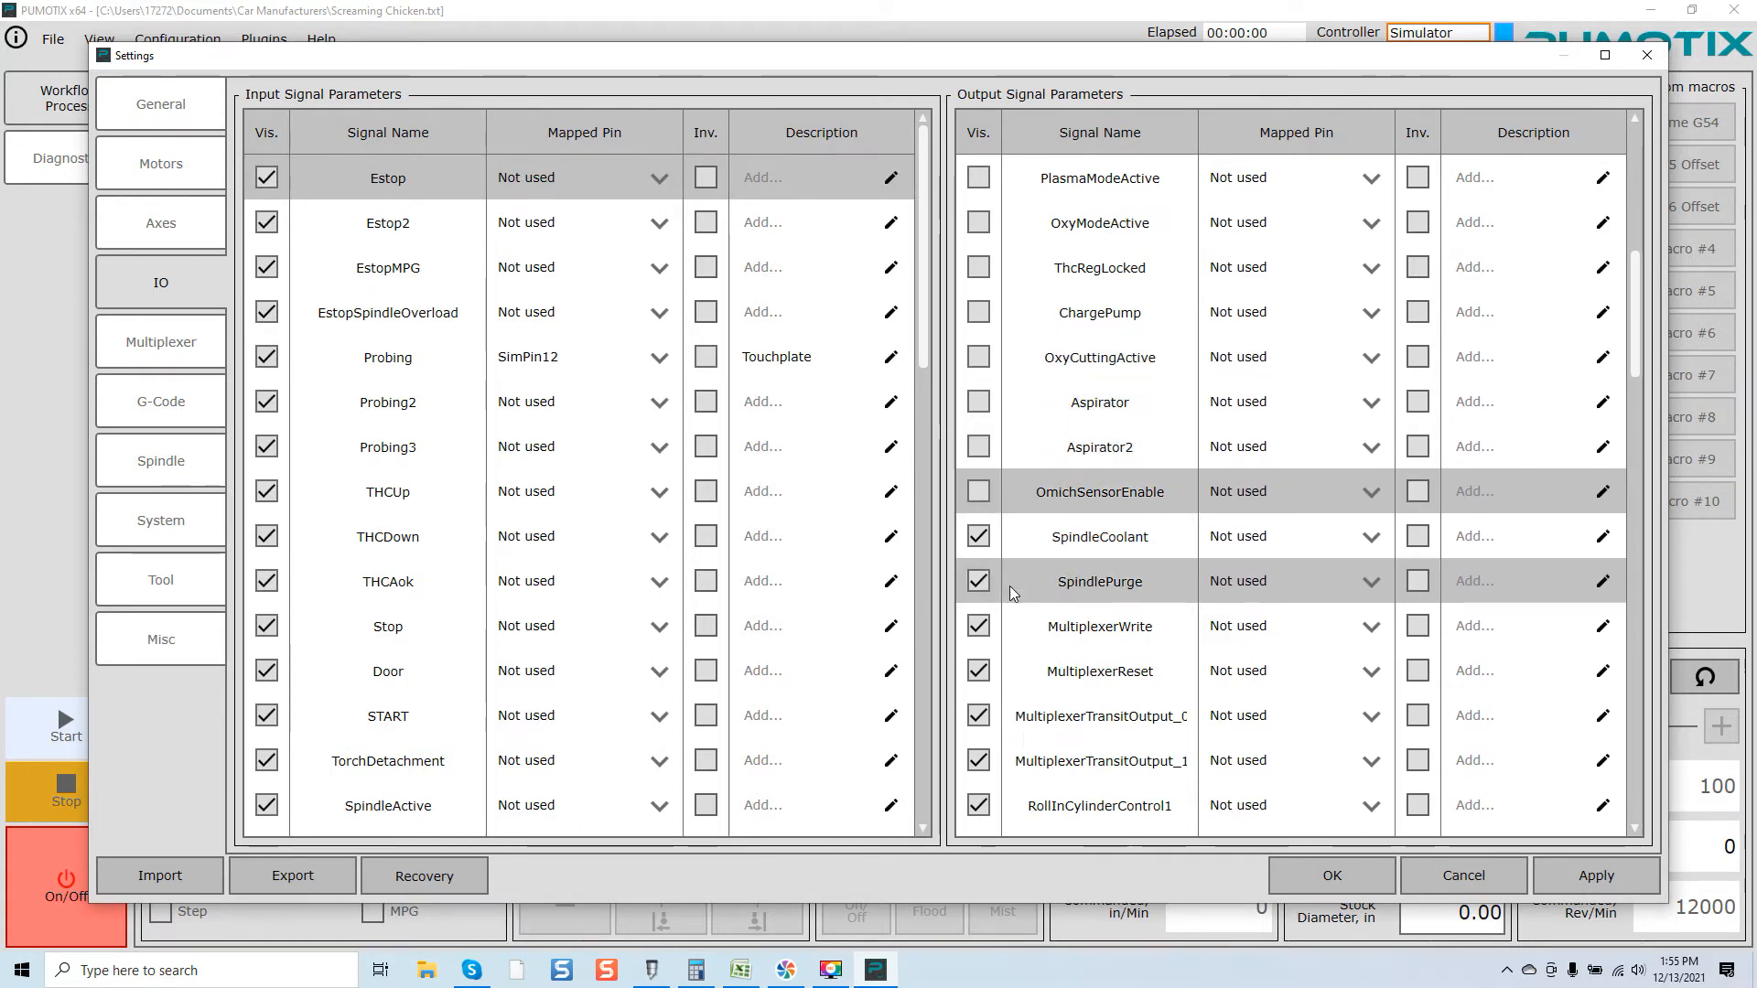
# Step: Hide MultiplexerWrite, MultiplexerReset, both MultiplexerTransitOutput signals and both RollInCylinderControl outputs from Diagnostics
pyautogui.click(978, 626)
pyautogui.click(979, 671)
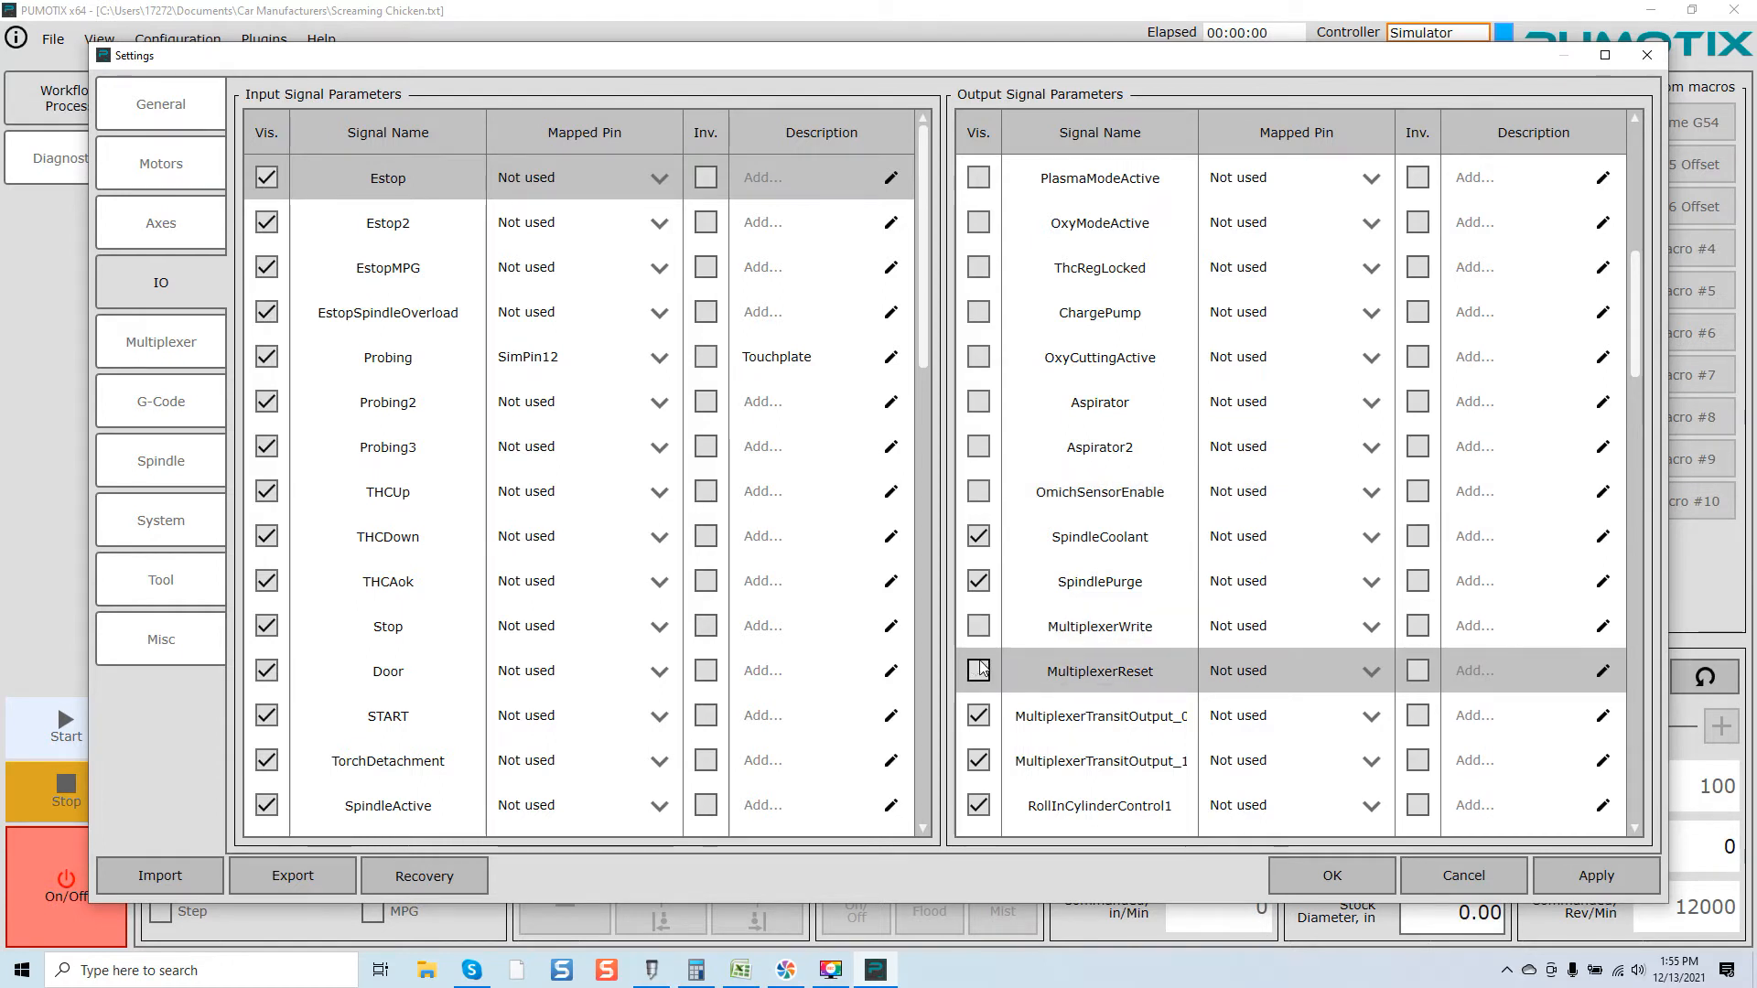
pyautogui.click(978, 715)
pyautogui.click(978, 760)
pyautogui.scroll(-1, 1039, 738)
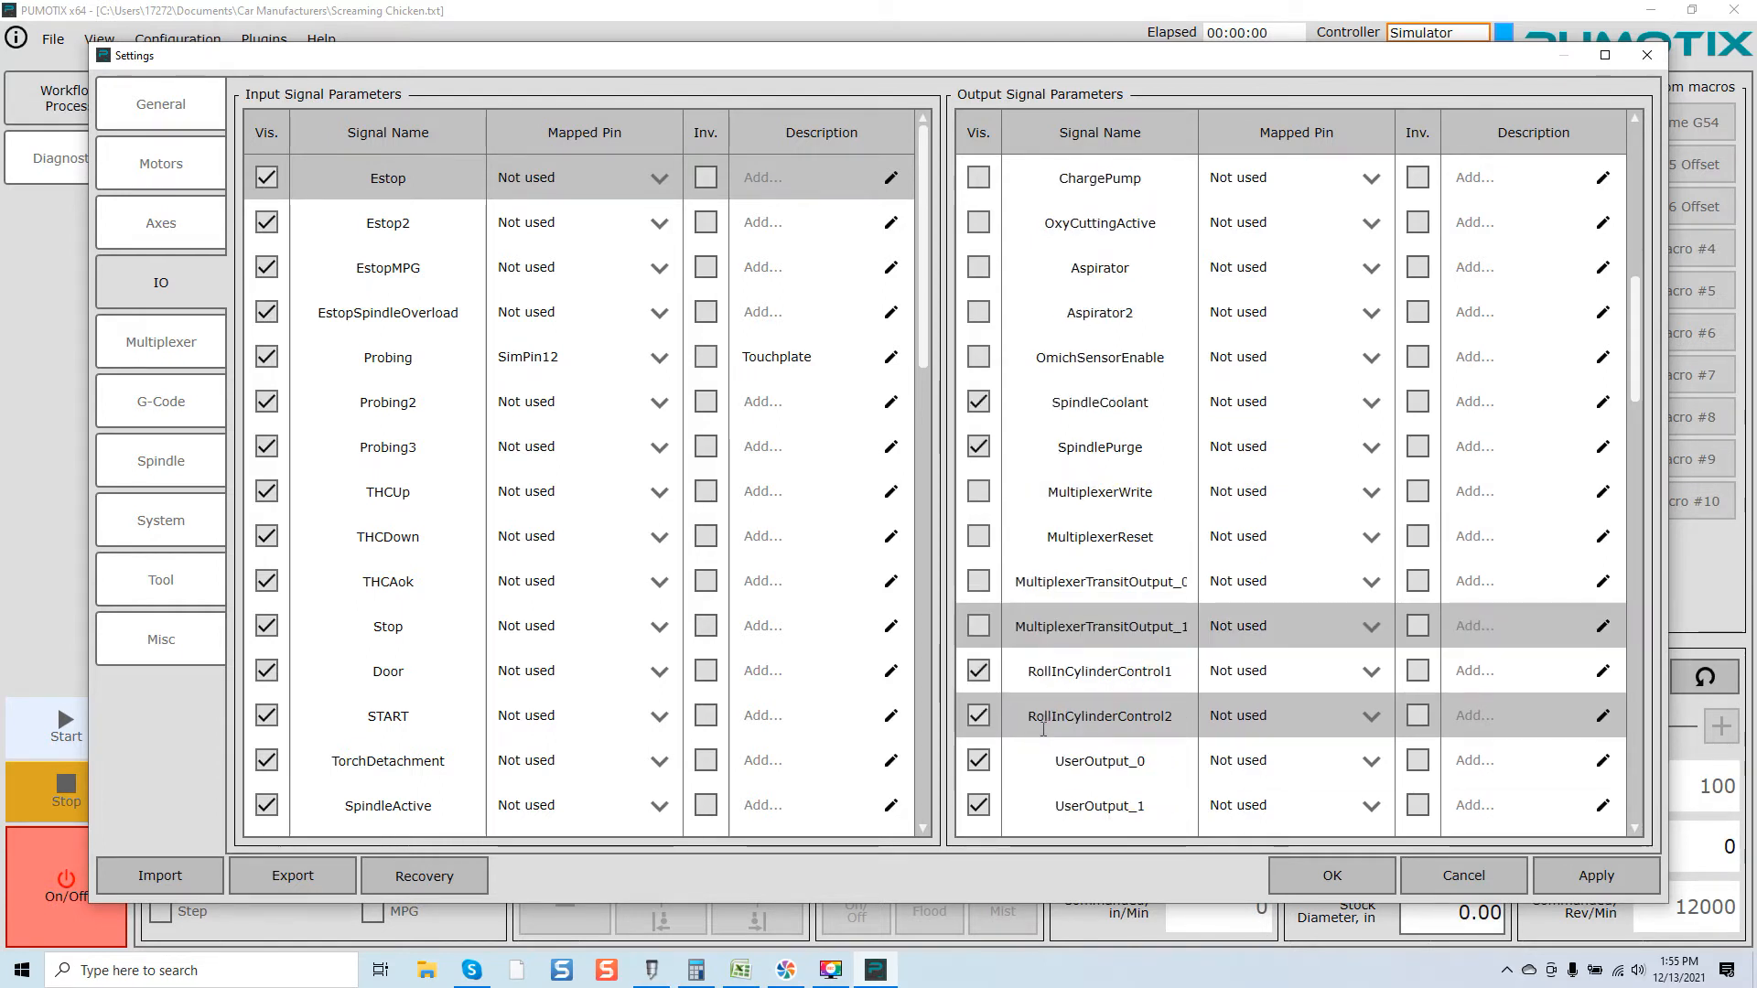
pyautogui.click(978, 671)
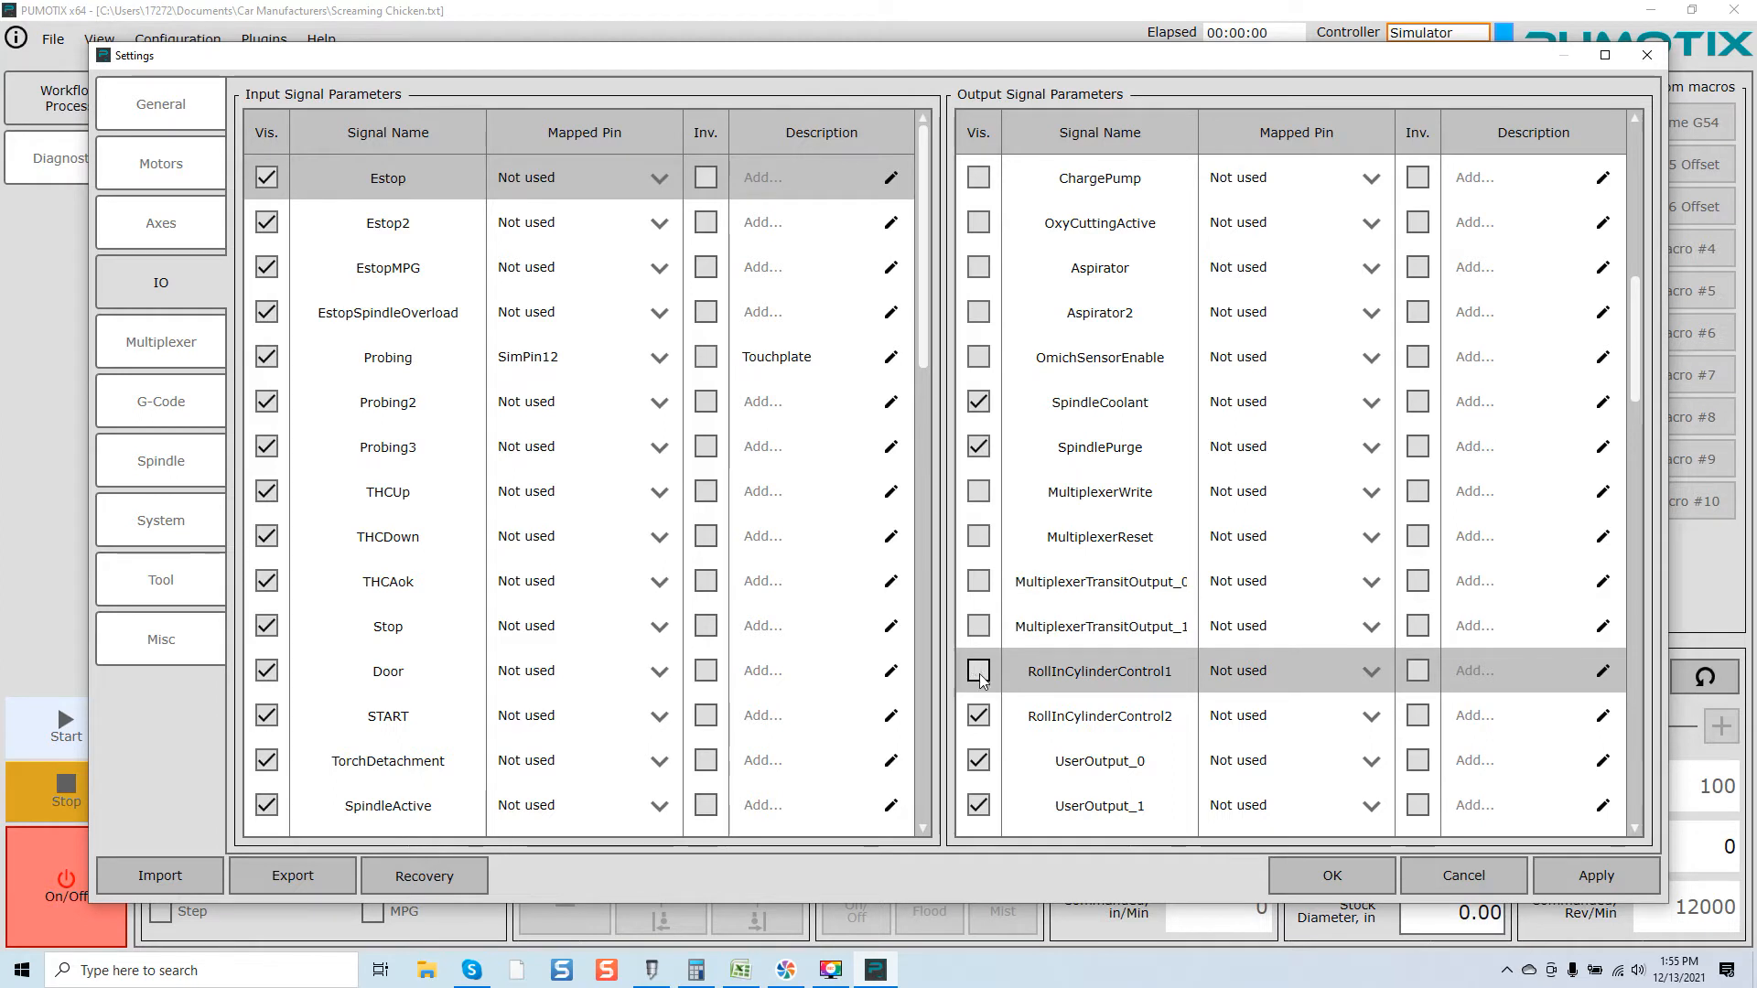
pyautogui.click(979, 715)
# Step: Look through the UserOutput_0 to UserOutput_19 entries in the output signal list
pyautogui.scroll(-2, 998, 709)
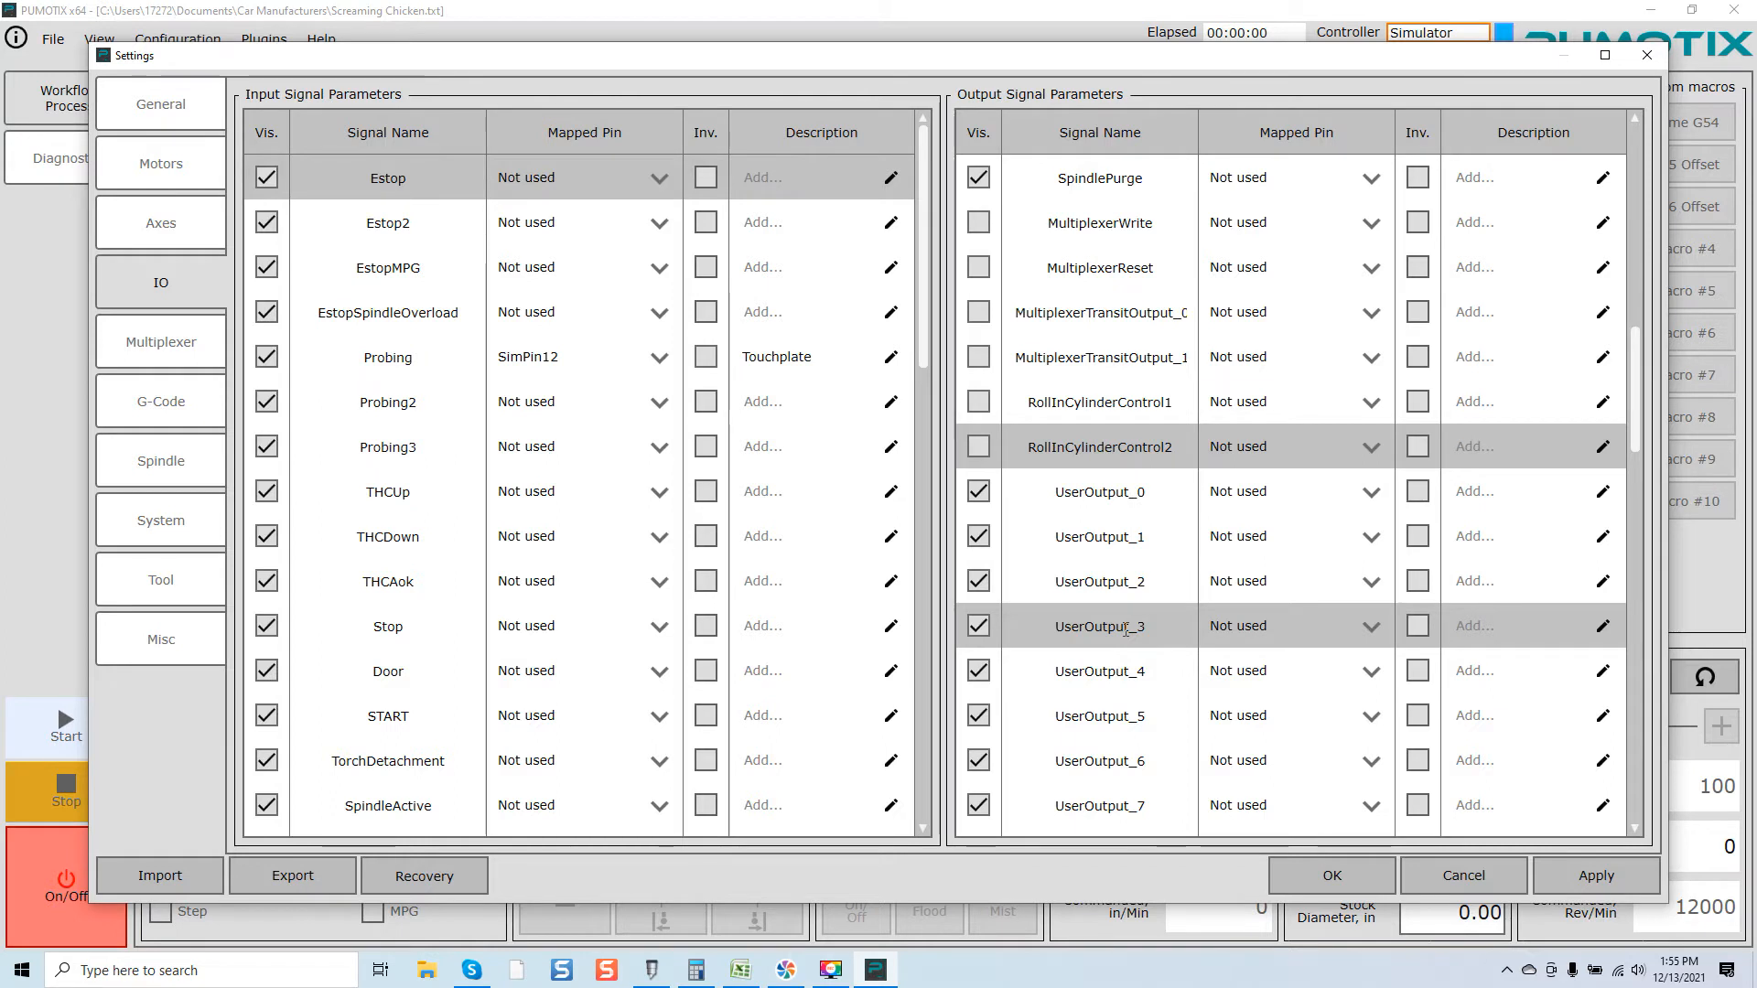
pyautogui.scroll(-1, 1126, 630)
pyautogui.scroll(-2, 1126, 629)
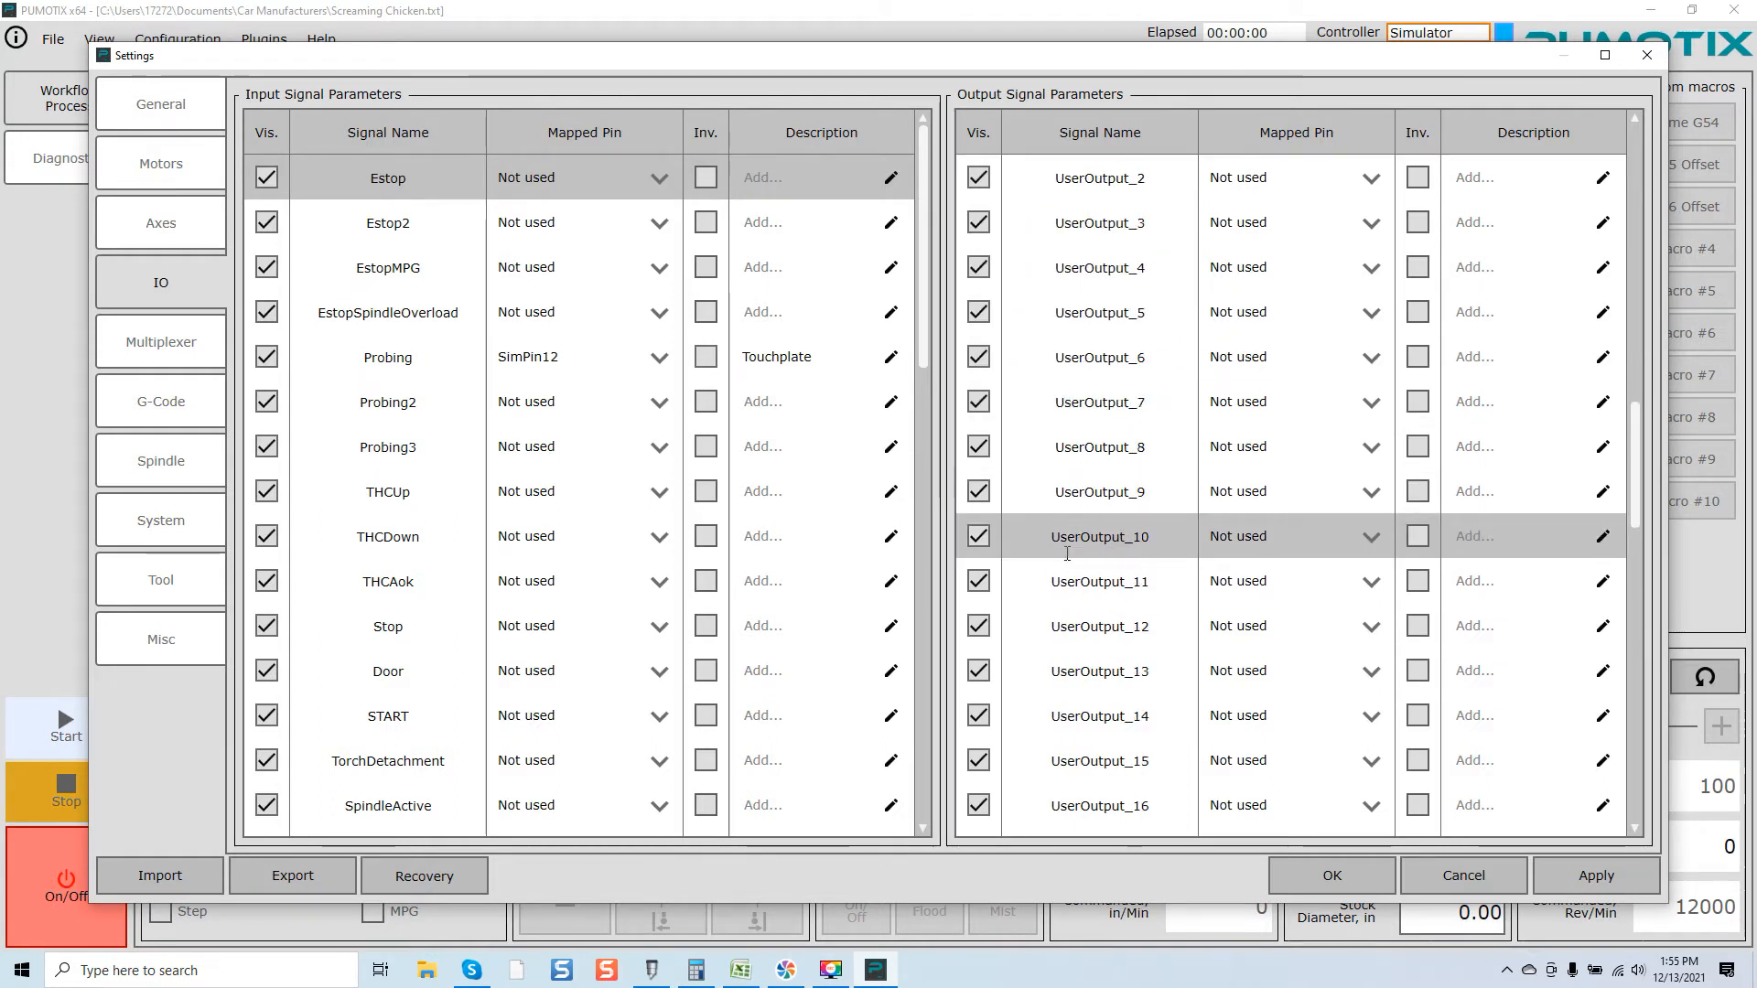
pyautogui.scroll(-1, 1073, 603)
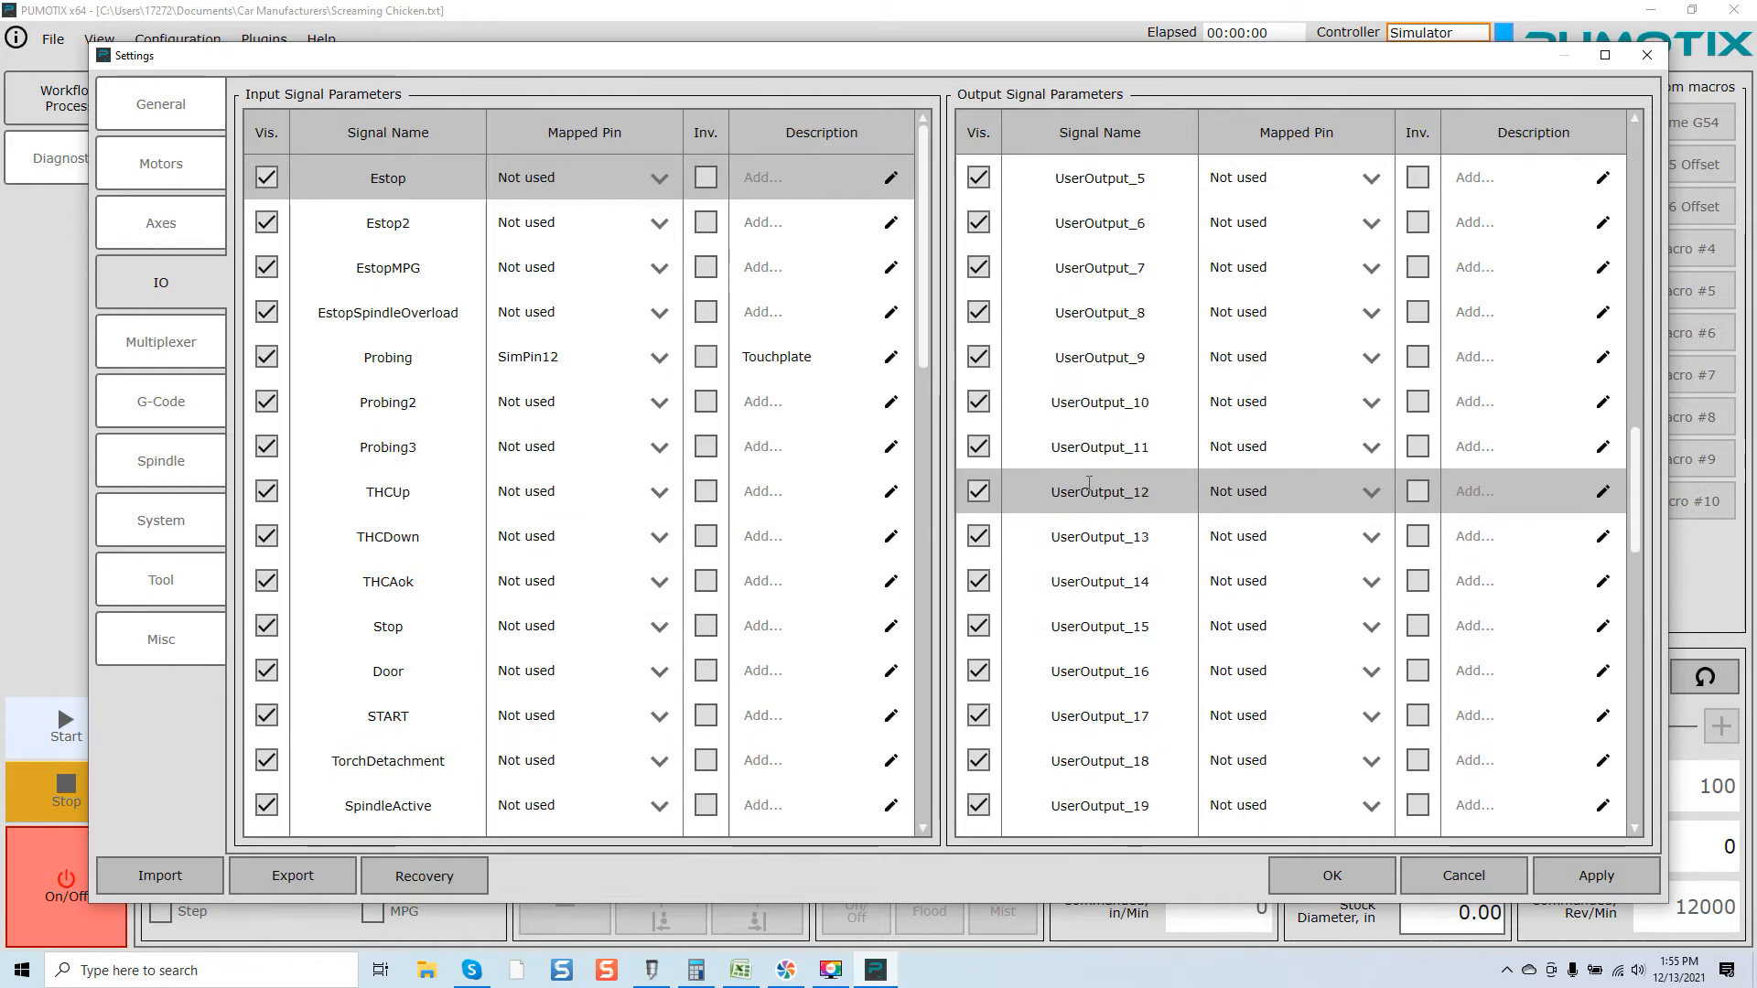
pyautogui.scroll(3, 1089, 482)
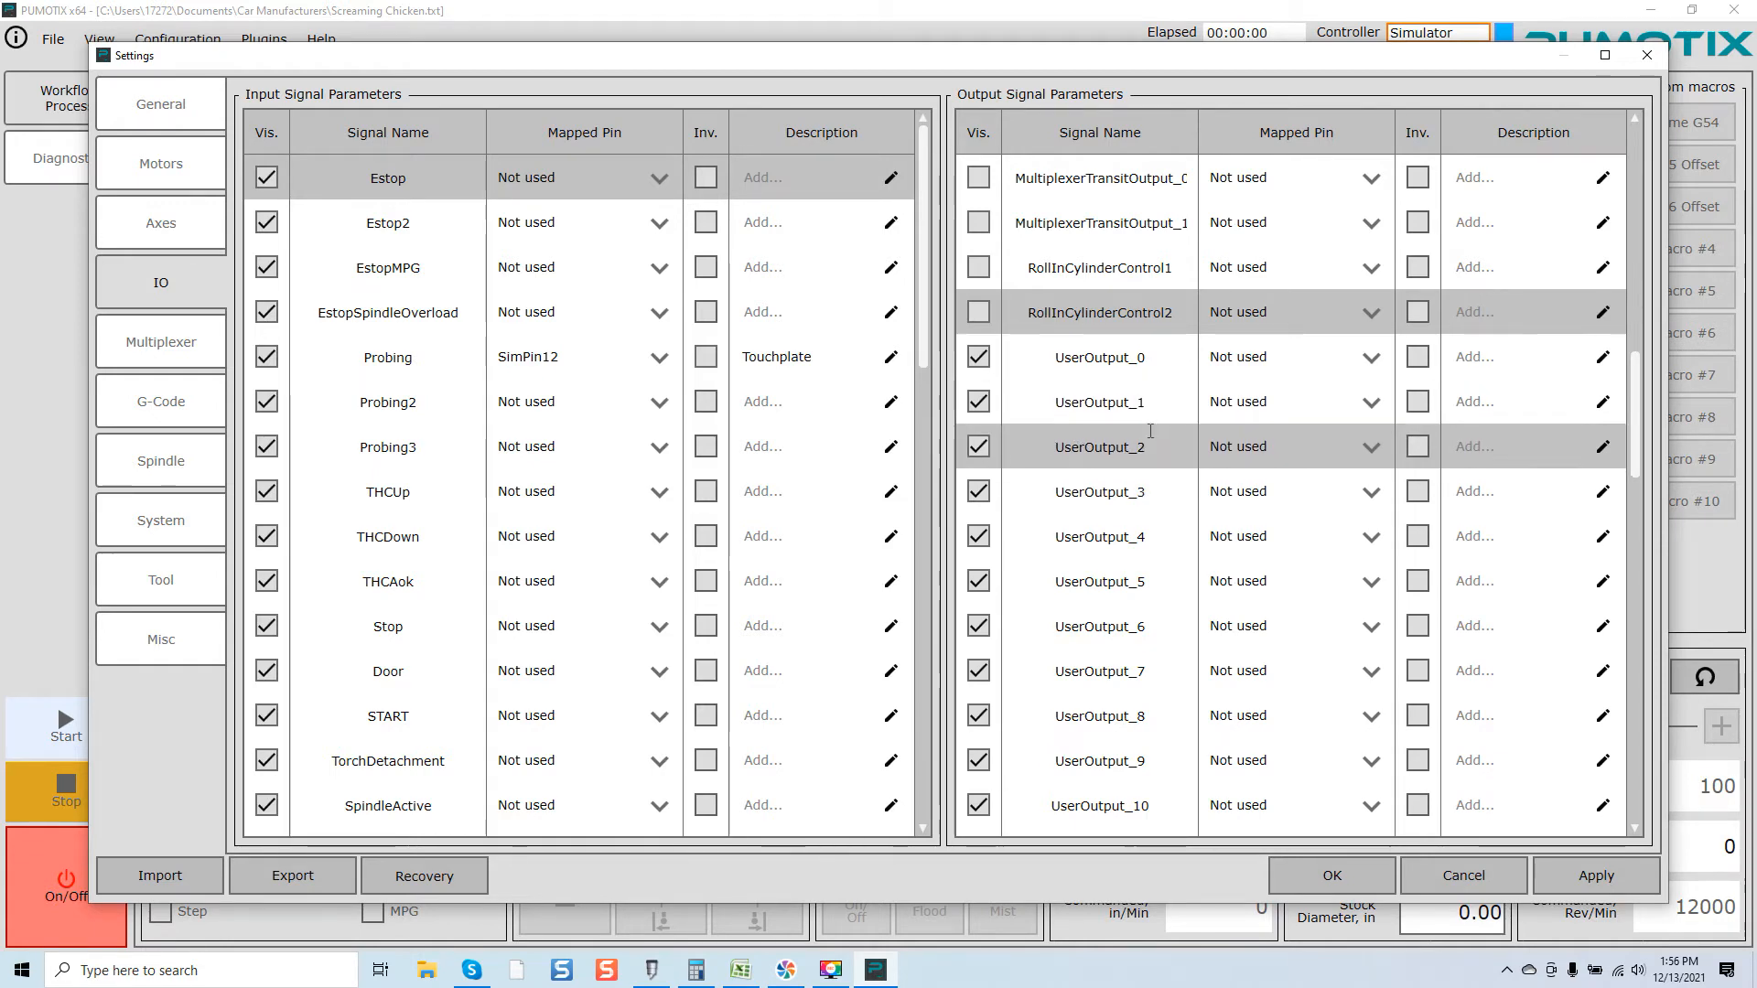
pyautogui.scroll(-2, 1149, 432)
pyautogui.scroll(-2, 1106, 463)
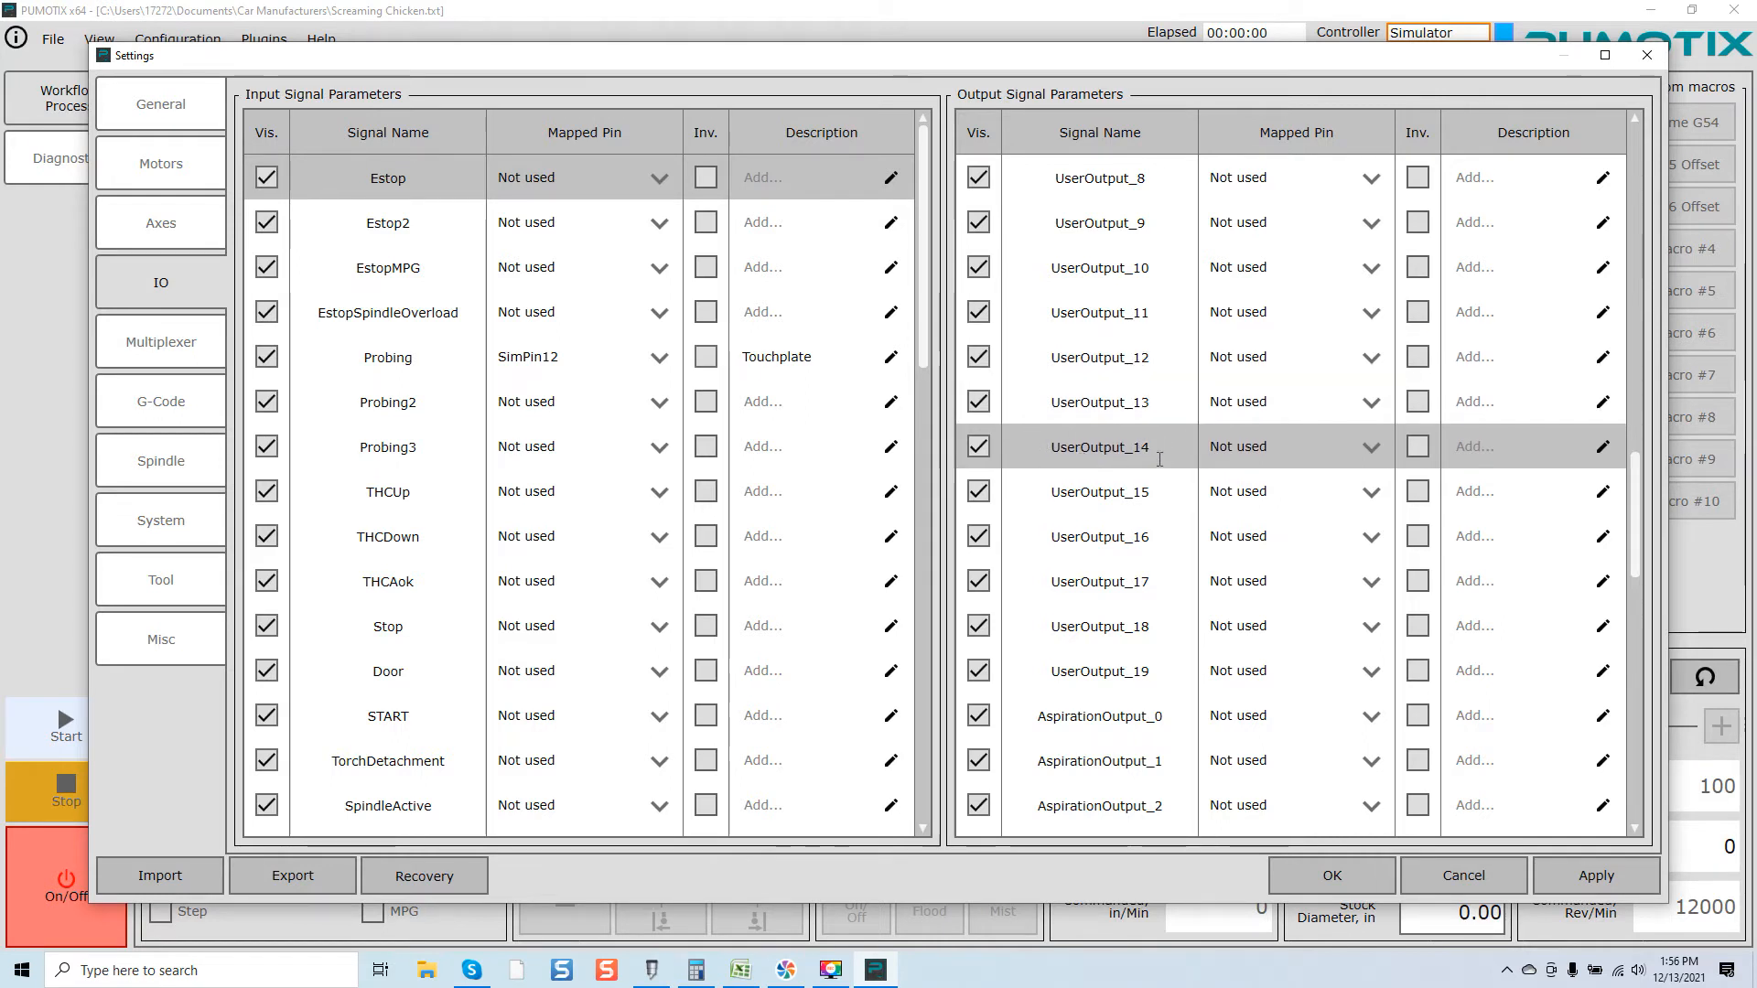
# Step: Turn off Diagnostics visibility for AspirationOutput_0 through AspirationOutput_8
pyautogui.scroll(-2, 1195, 441)
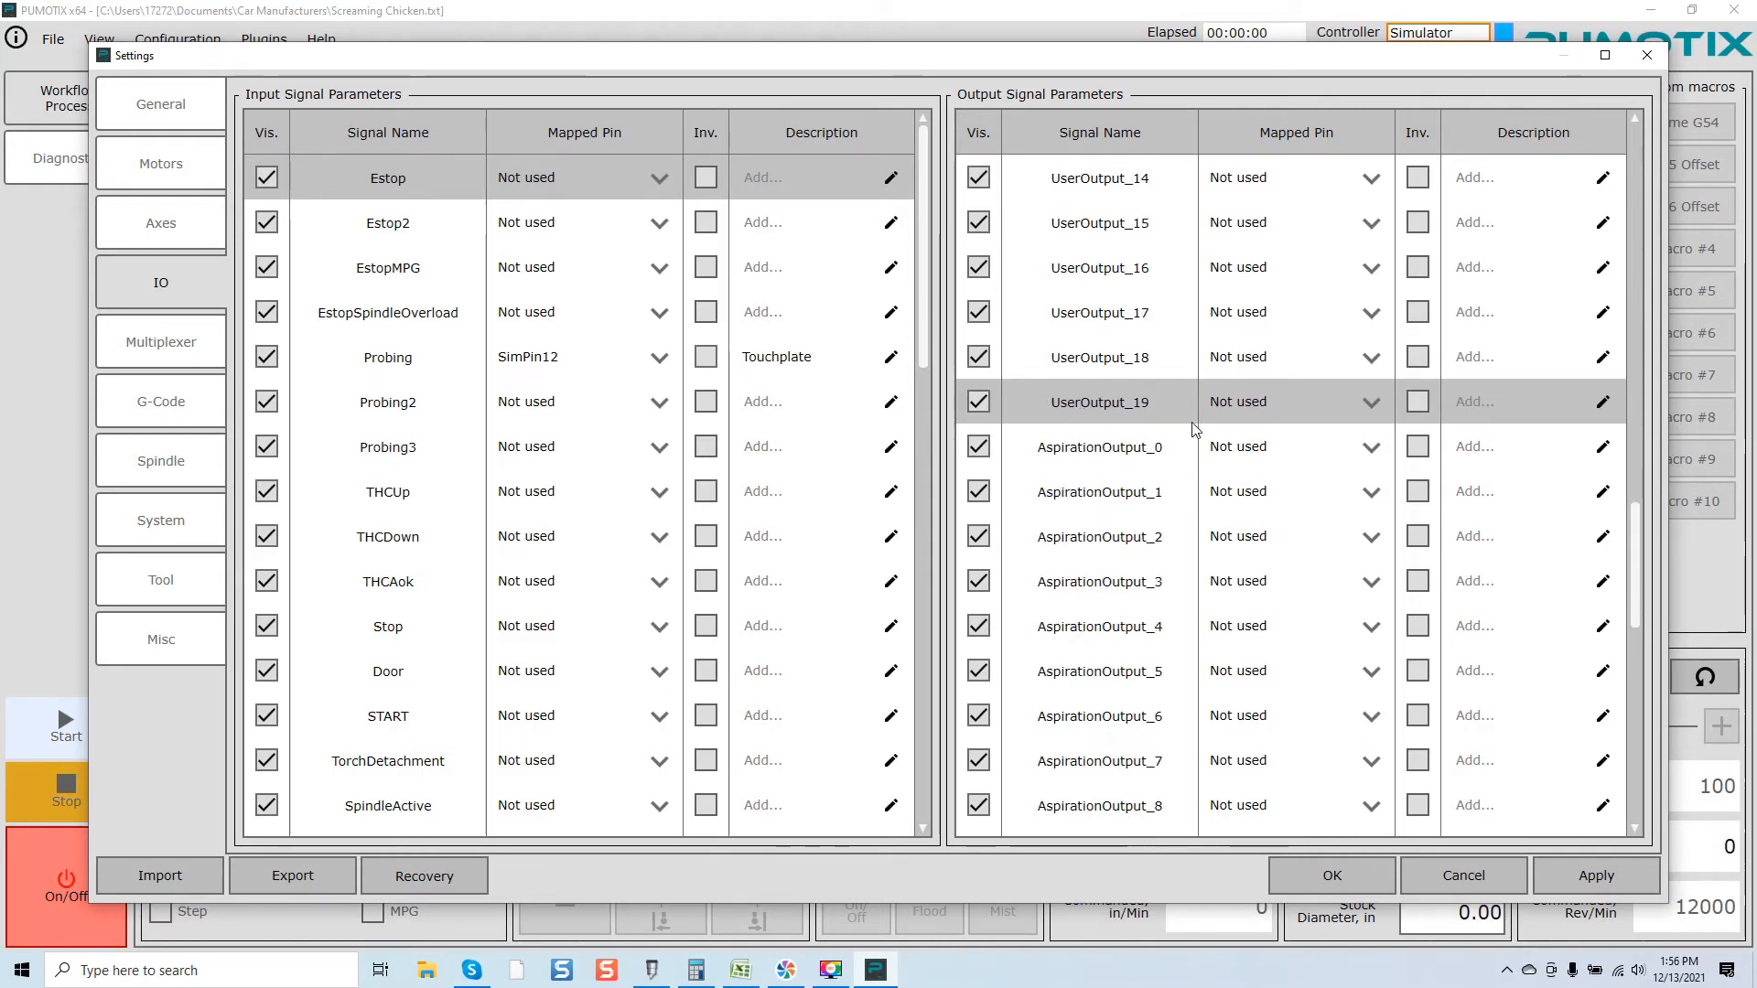
pyautogui.click(978, 491)
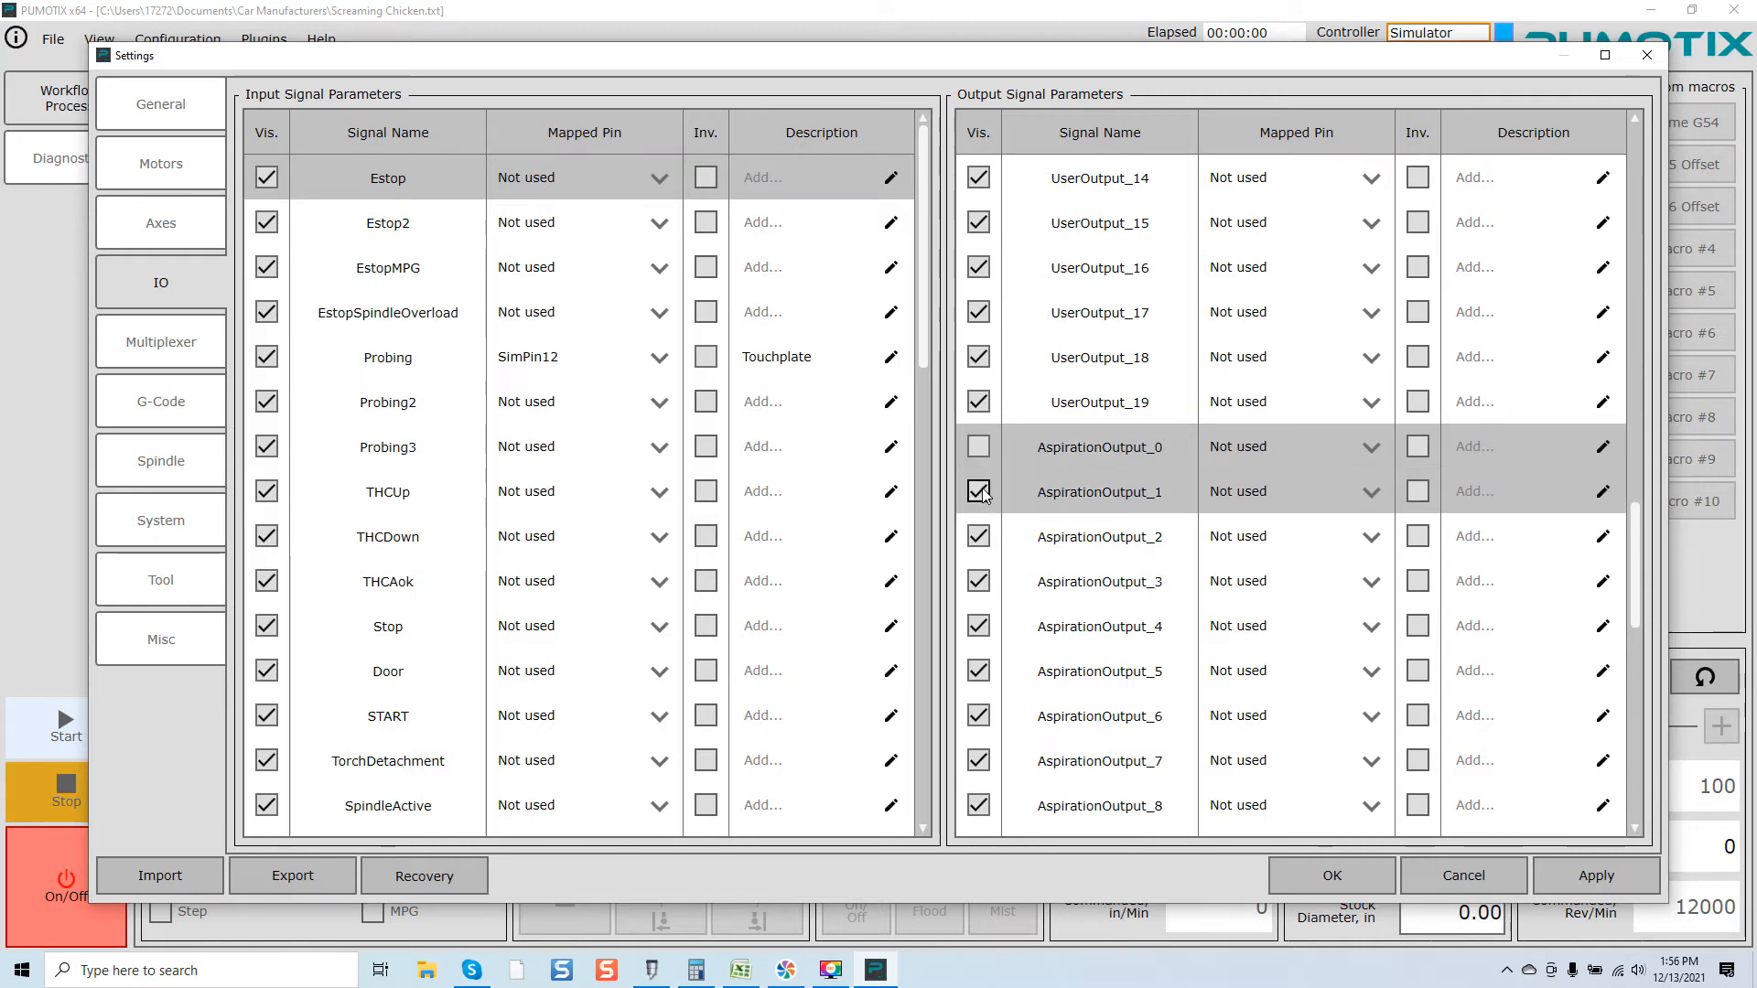
pyautogui.click(978, 537)
pyautogui.click(978, 582)
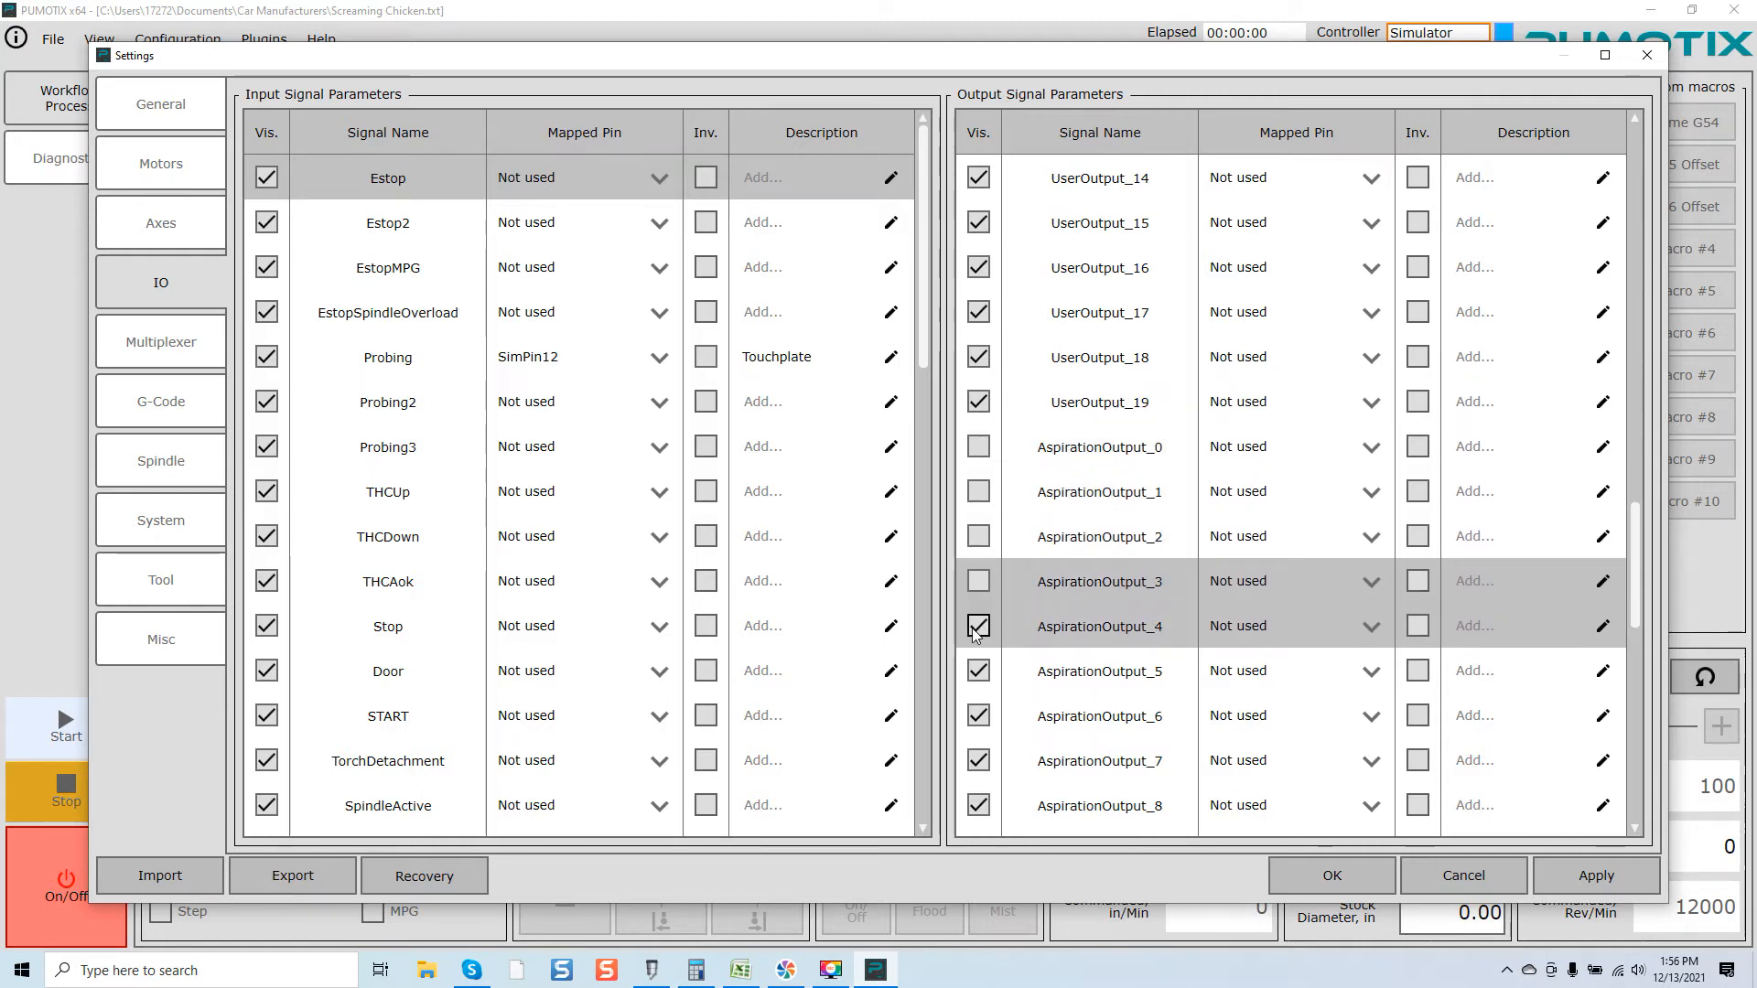
pyautogui.click(975, 627)
pyautogui.click(984, 673)
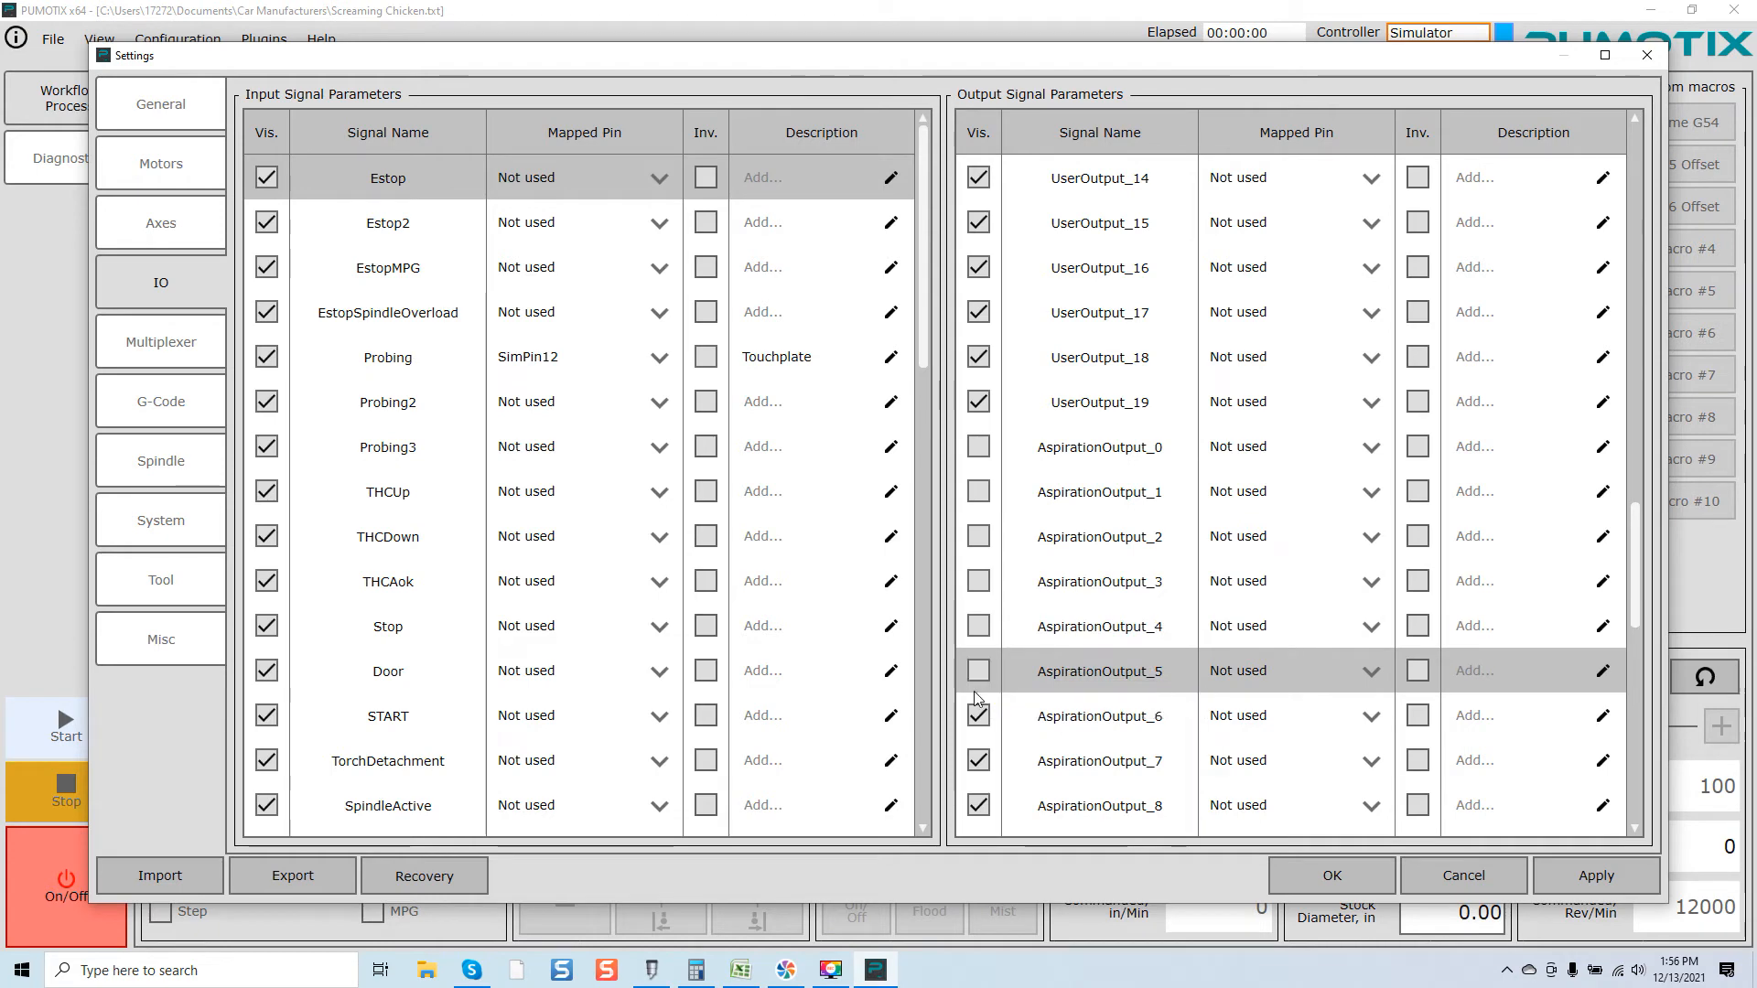
pyautogui.click(973, 715)
pyautogui.click(978, 763)
pyautogui.click(978, 805)
# Step: Turn off Diagnostics visibility for AspirationOutput_9 through AspirationOutput_20
pyautogui.scroll(-4, 1008, 749)
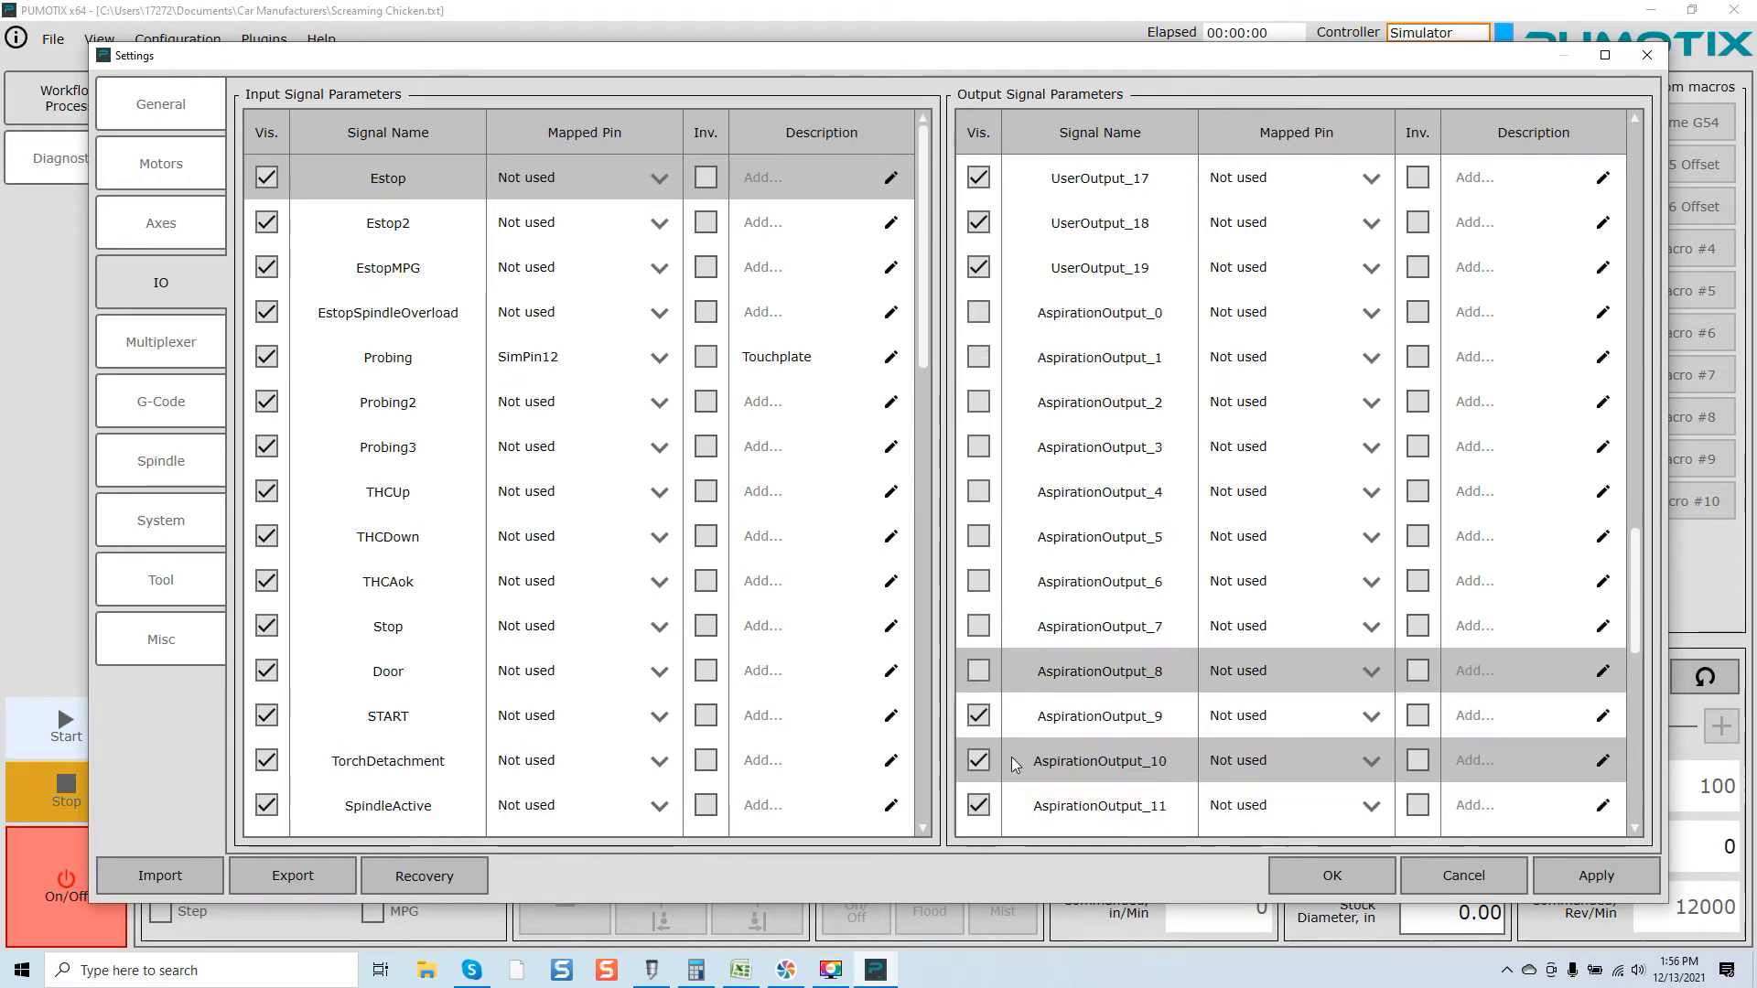
pyautogui.click(977, 313)
pyautogui.click(980, 358)
pyautogui.click(978, 402)
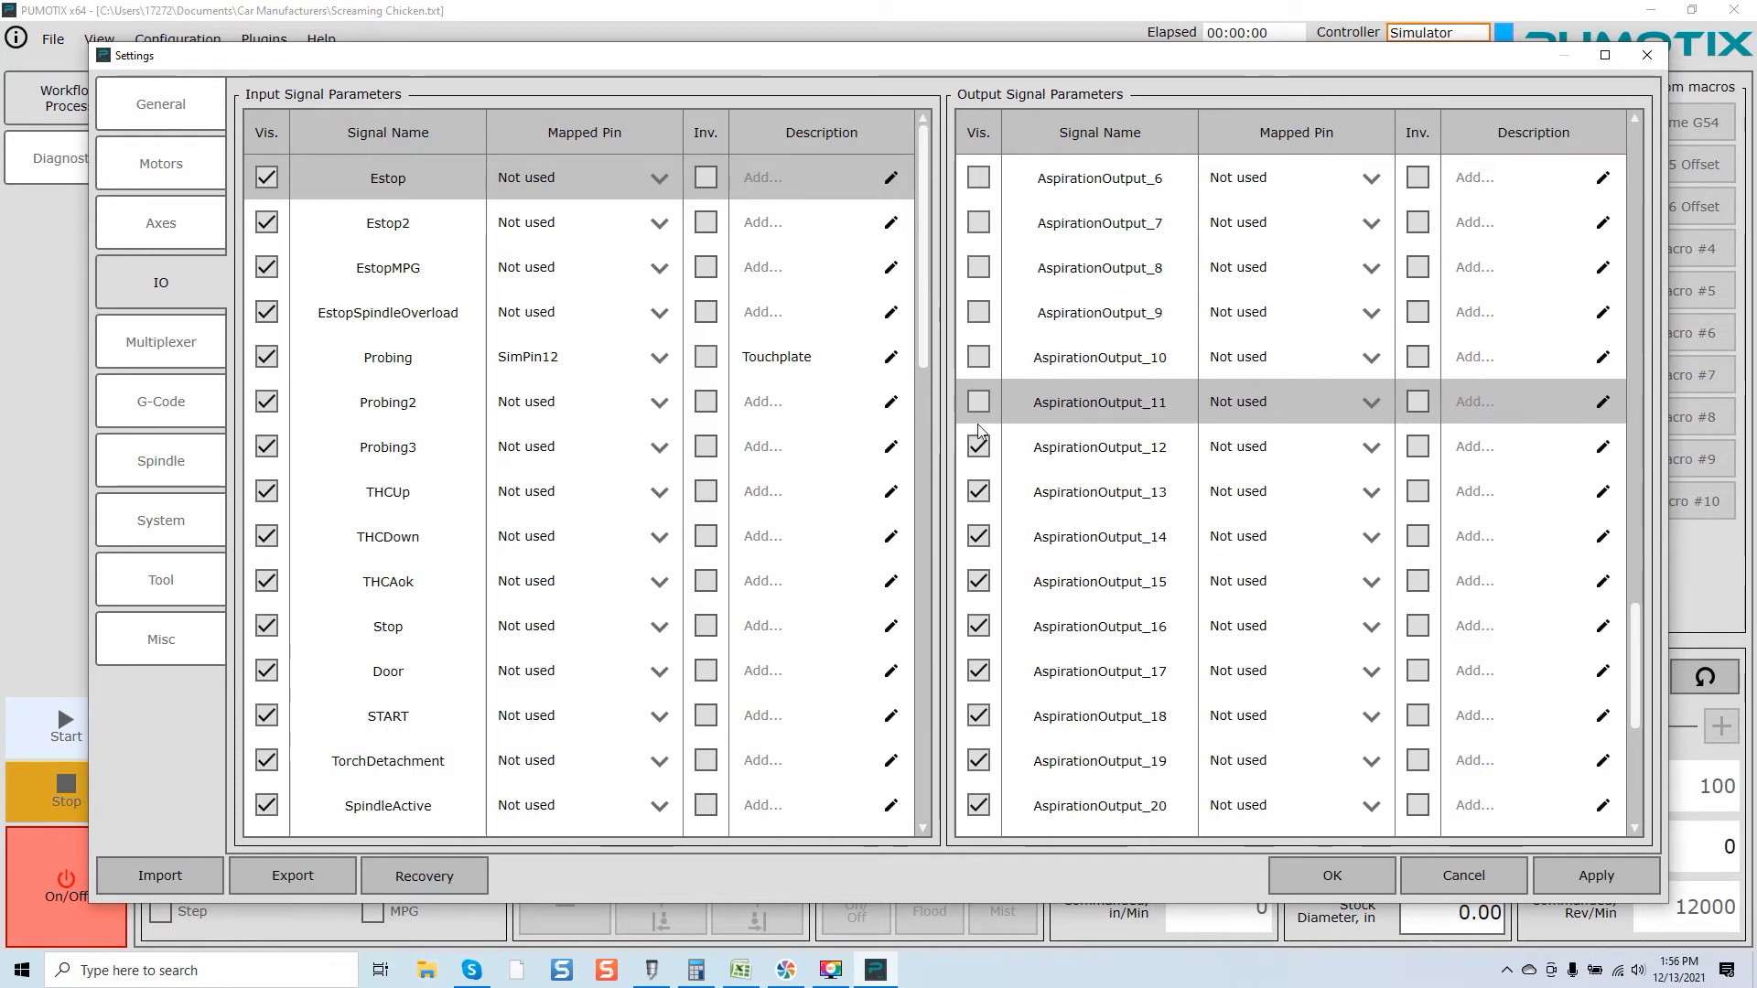
pyautogui.click(979, 446)
pyautogui.click(980, 492)
pyautogui.click(981, 538)
pyautogui.click(978, 581)
pyautogui.click(978, 626)
pyautogui.click(978, 671)
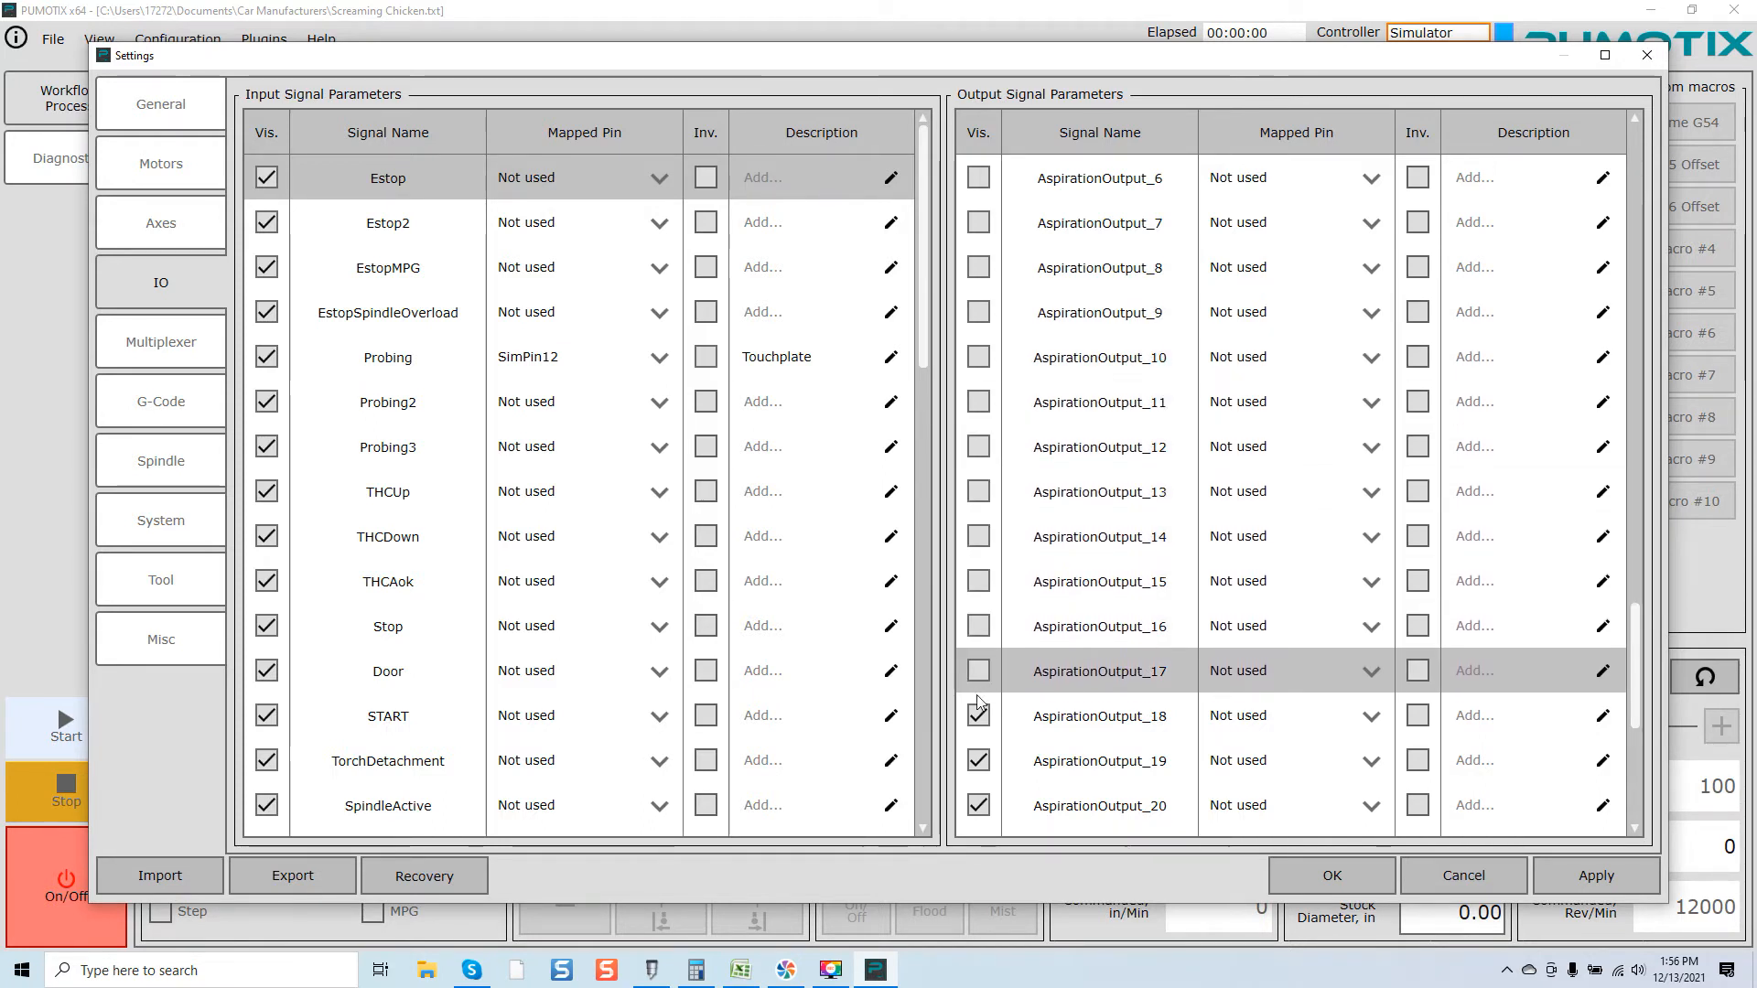
pyautogui.click(978, 715)
pyautogui.click(978, 760)
pyautogui.click(978, 806)
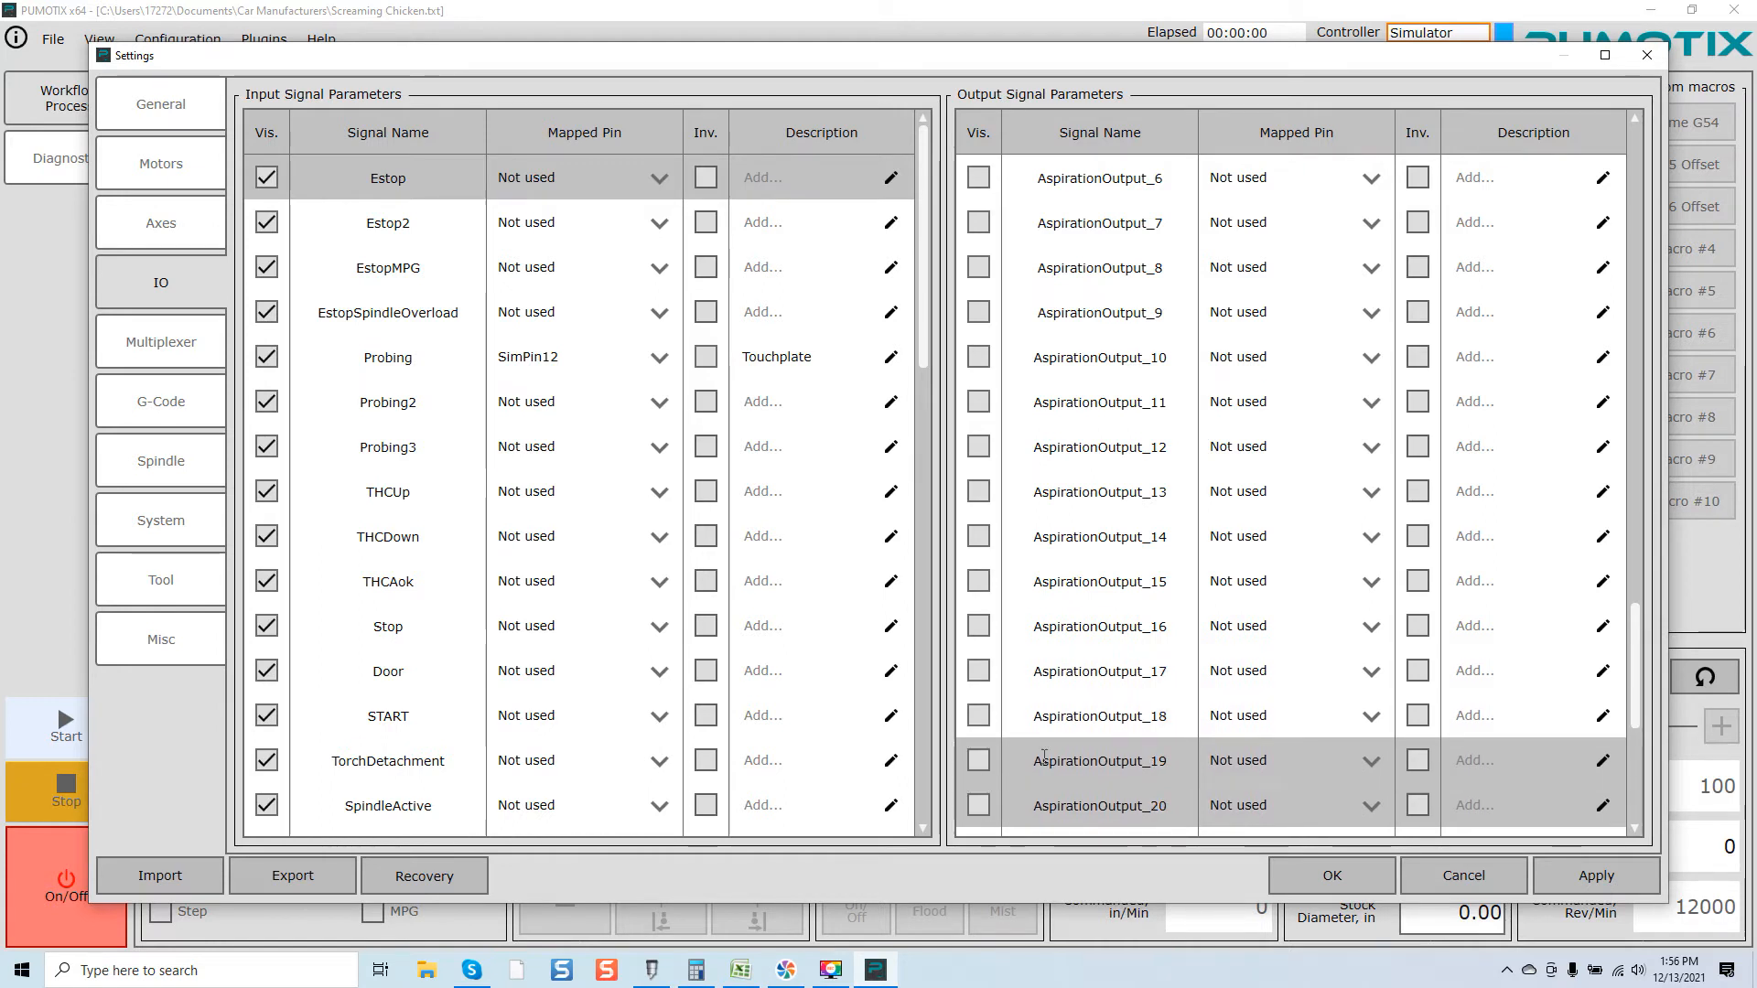
# Step: Hide AspirationOutput_21 through AspirationOutput_23 and MultiplexerAddr_0 through MultiplexerAddr_2 from Diagnostics
pyautogui.scroll(-2, 978, 805)
pyautogui.click(978, 581)
pyautogui.click(978, 626)
pyautogui.click(978, 671)
pyautogui.click(979, 715)
pyautogui.click(978, 760)
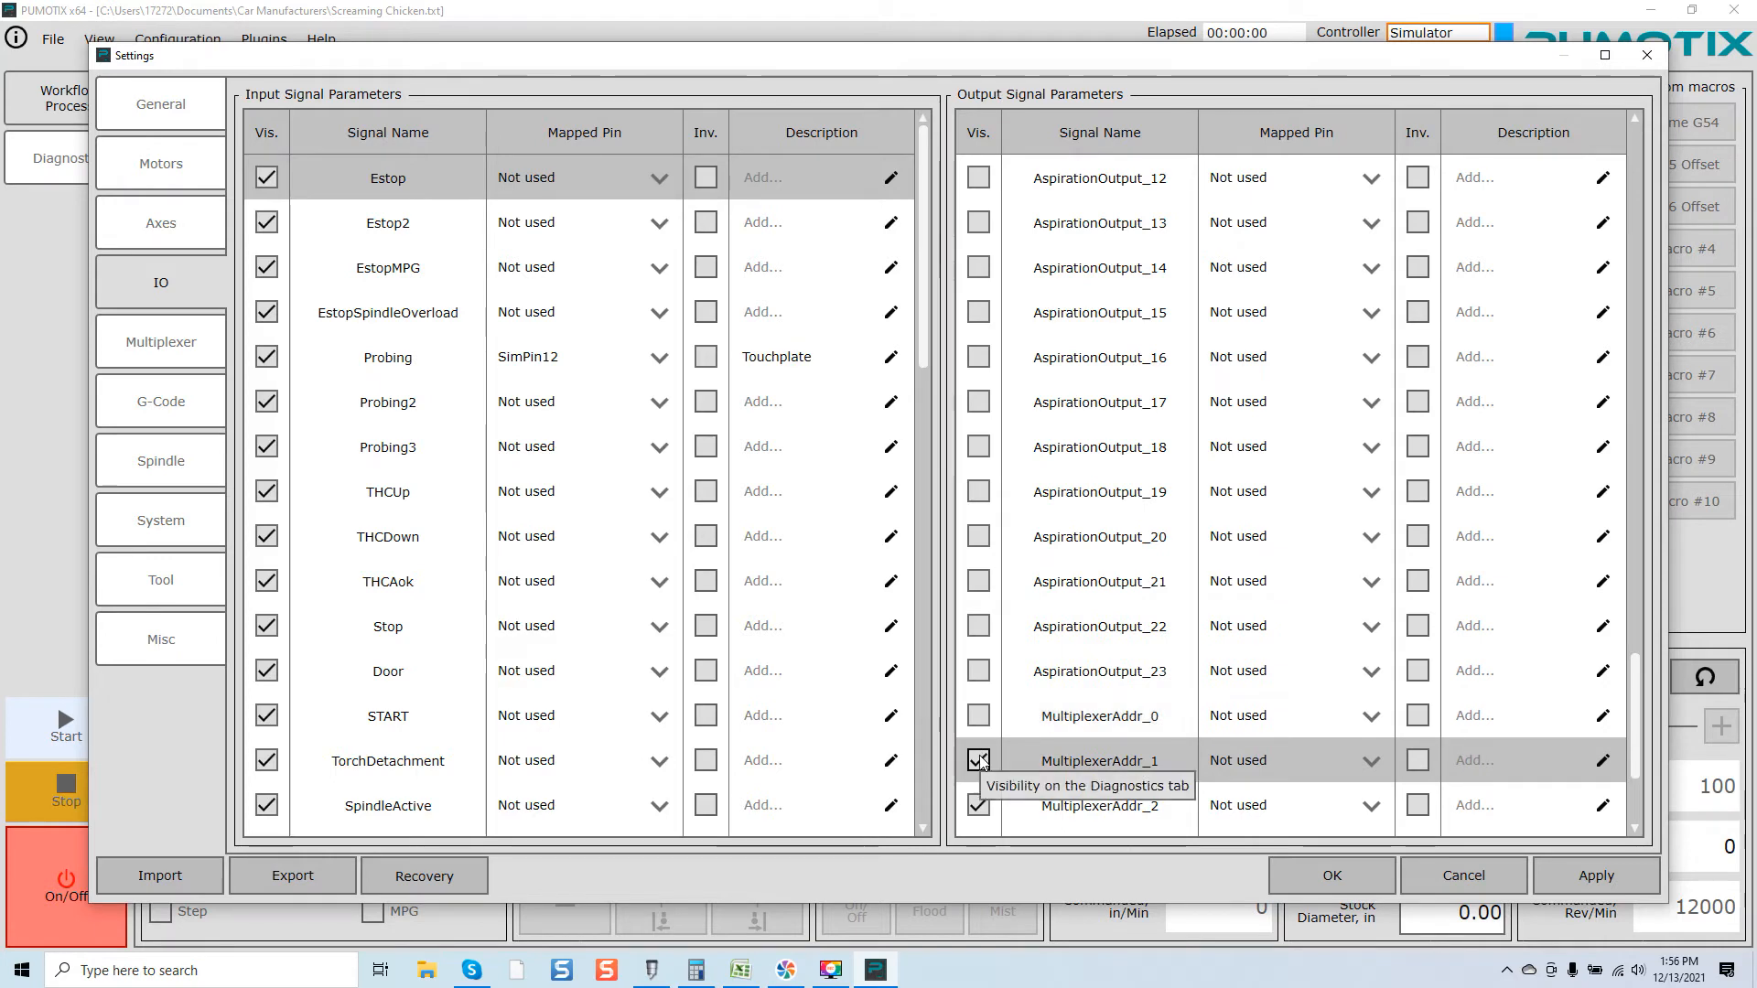
pyautogui.click(978, 805)
# Step: Turn off Diagnostics visibility for output signals MultiplexedOutput_0 through MultiplexedOutput_4
pyautogui.scroll(-2, 1048, 751)
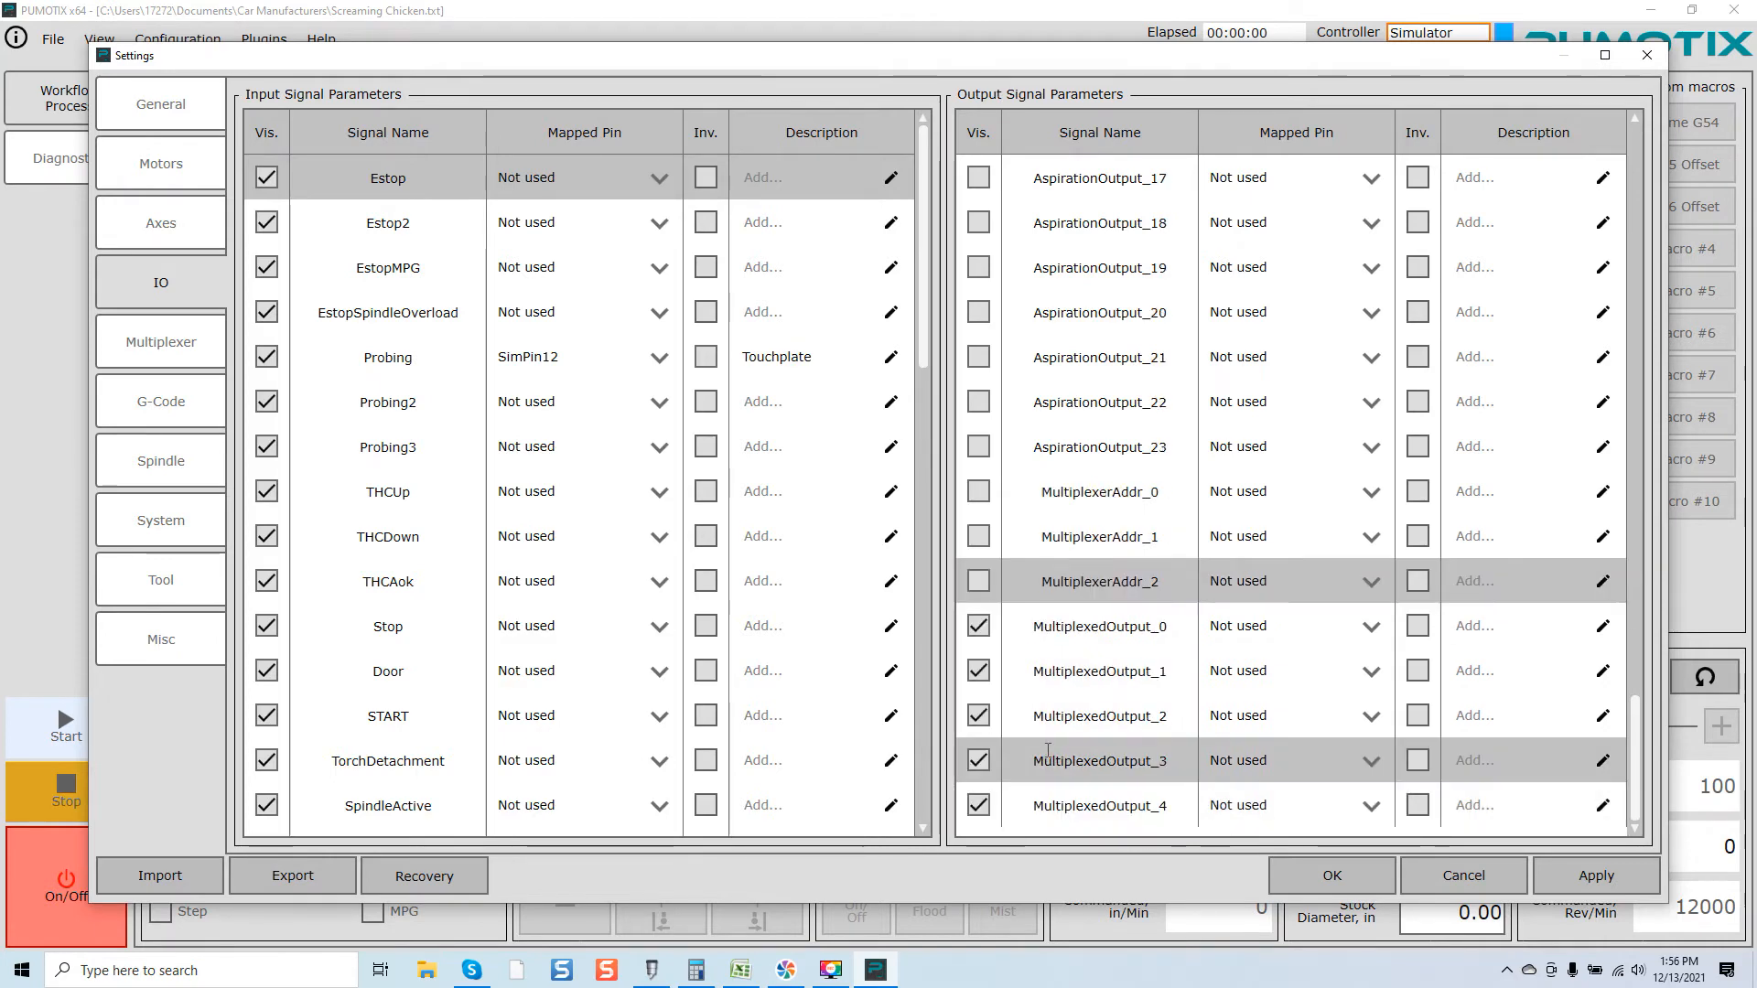
pyautogui.click(978, 626)
pyautogui.click(978, 671)
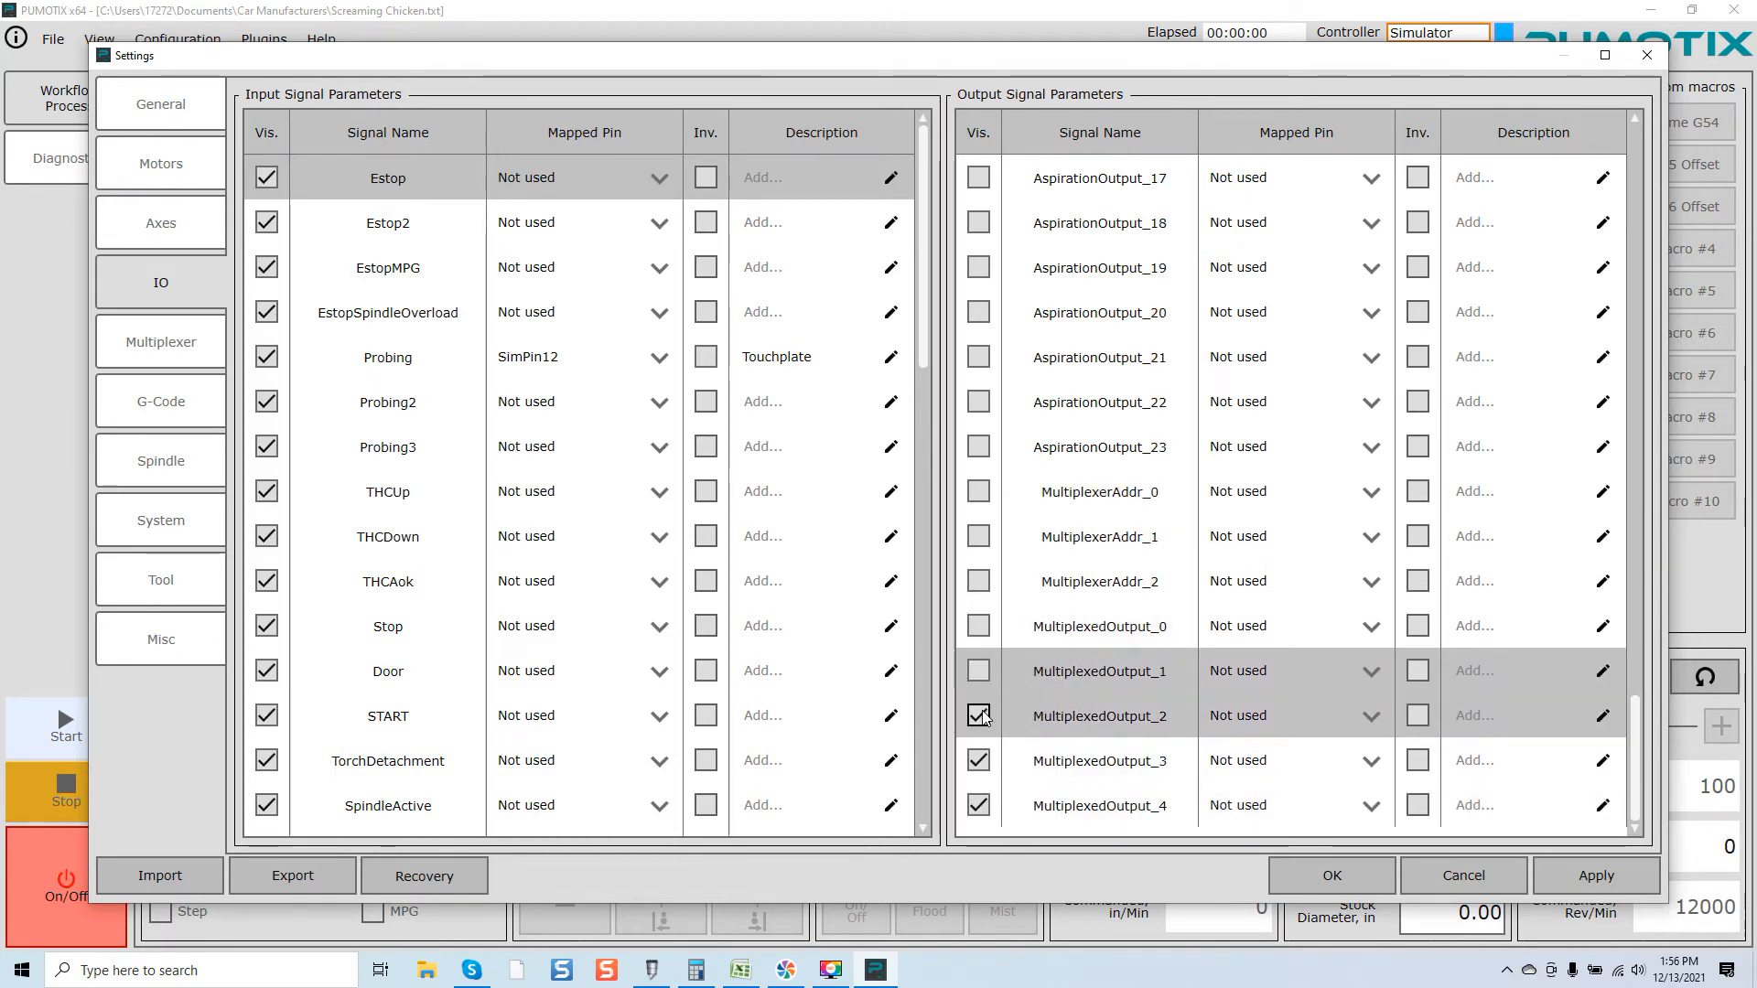
pyautogui.click(978, 716)
pyautogui.click(978, 760)
pyautogui.click(978, 806)
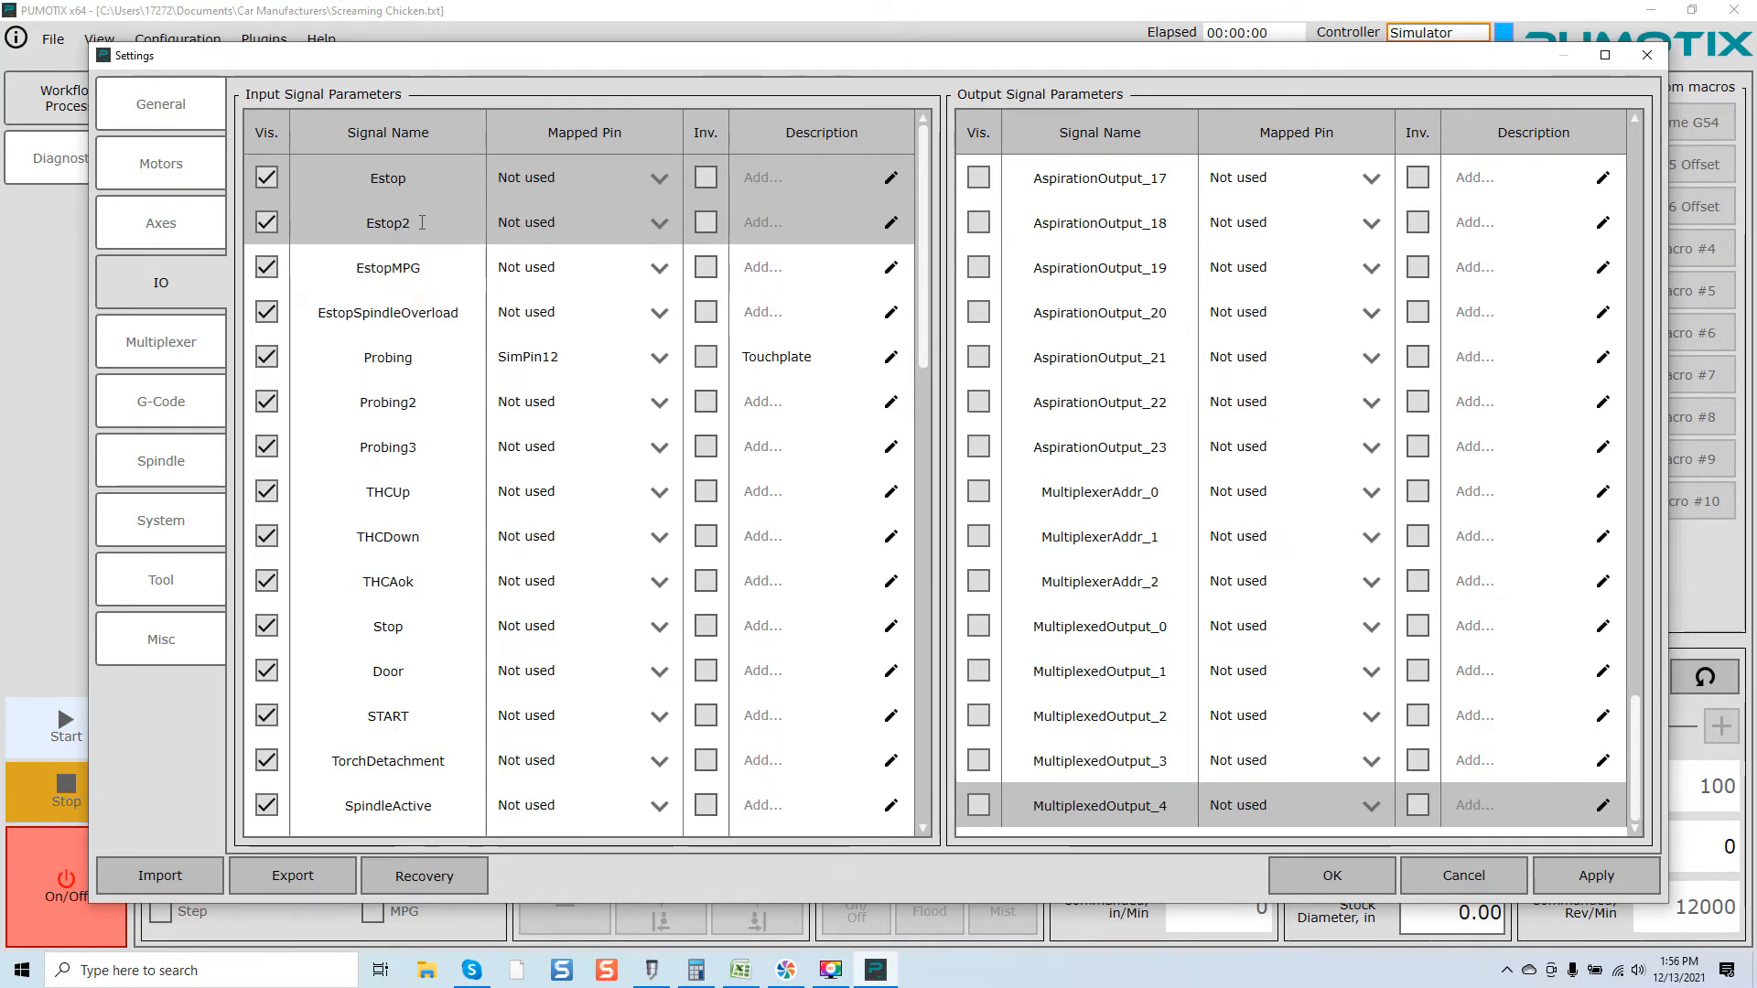
# Step: Turn off Diagnostics visibility for input signals Estop2, EstopMPG, EstopSpindleOverload and Probing2
pyautogui.click(268, 220)
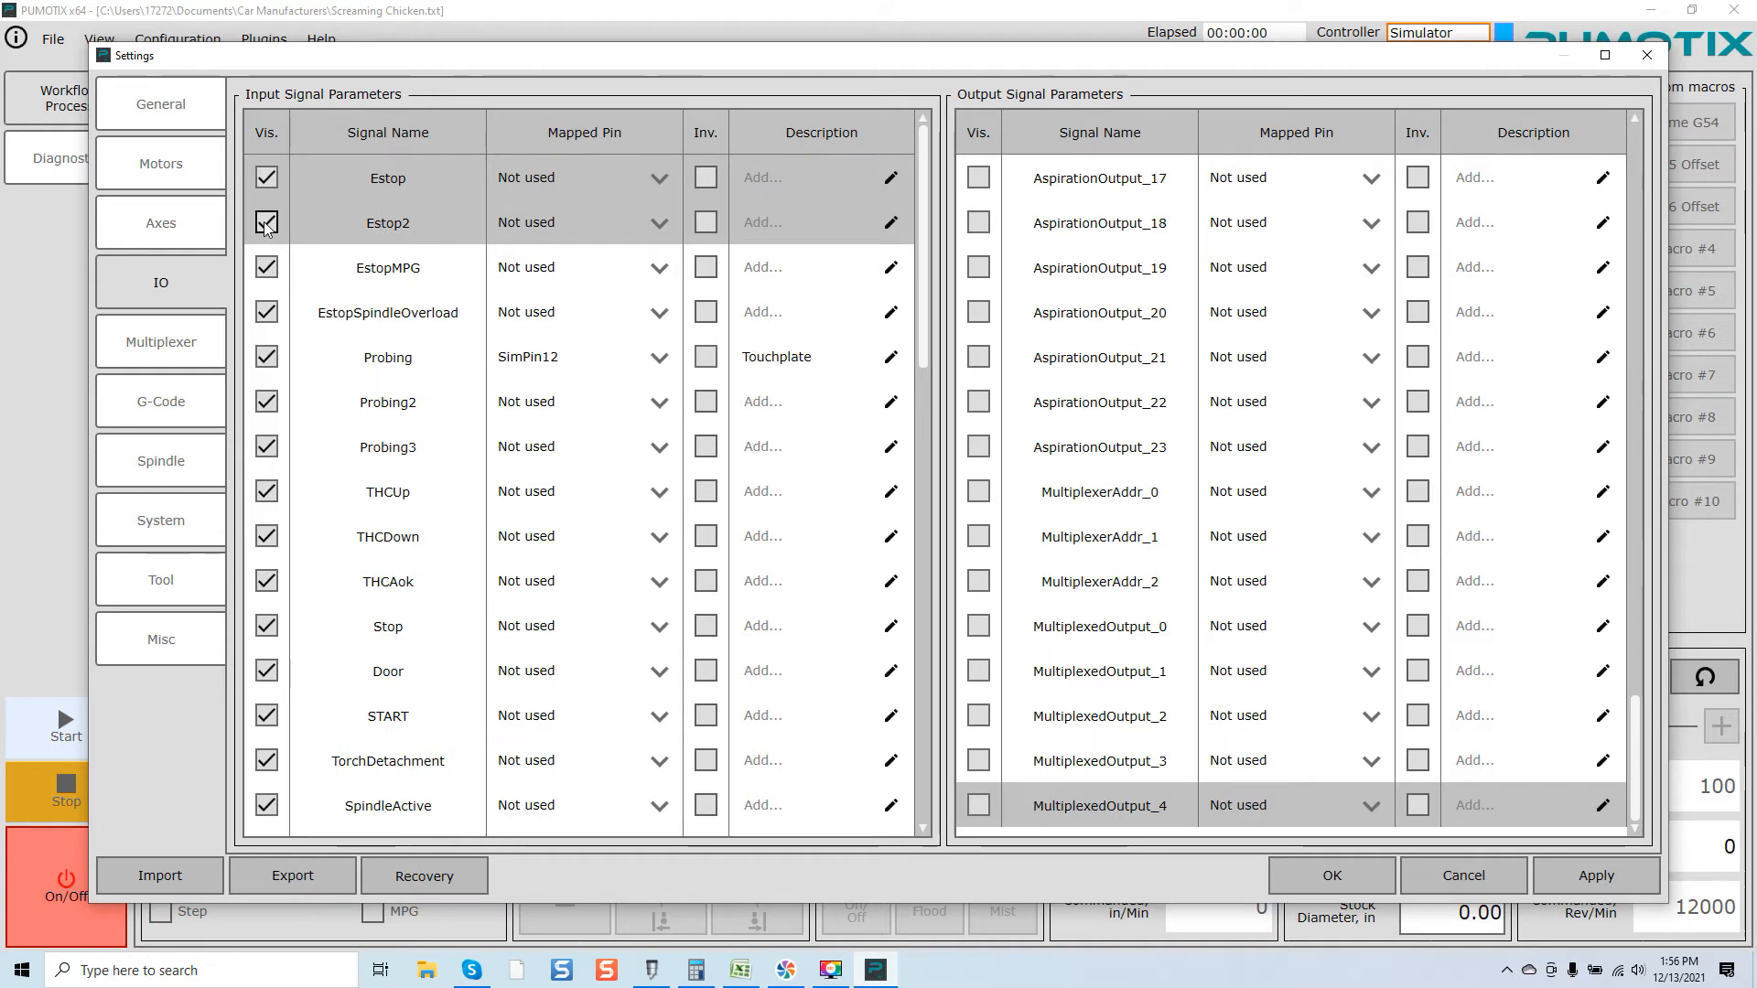
pyautogui.click(265, 269)
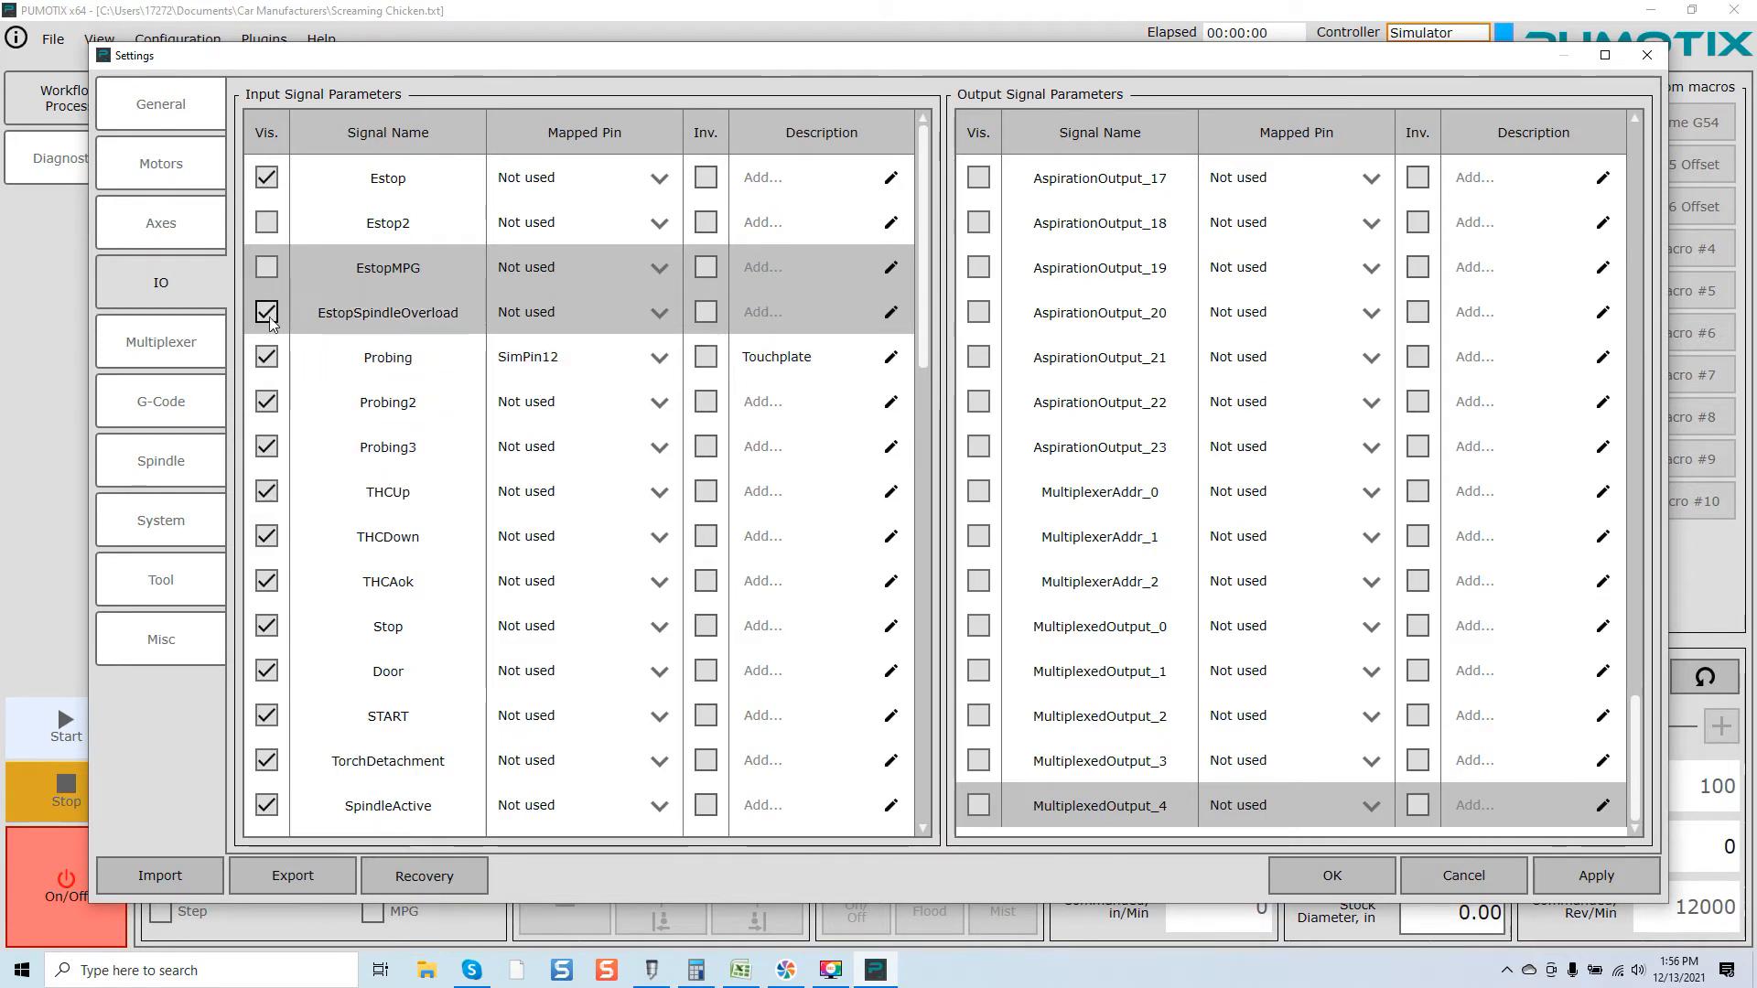
pyautogui.click(269, 316)
pyautogui.click(267, 401)
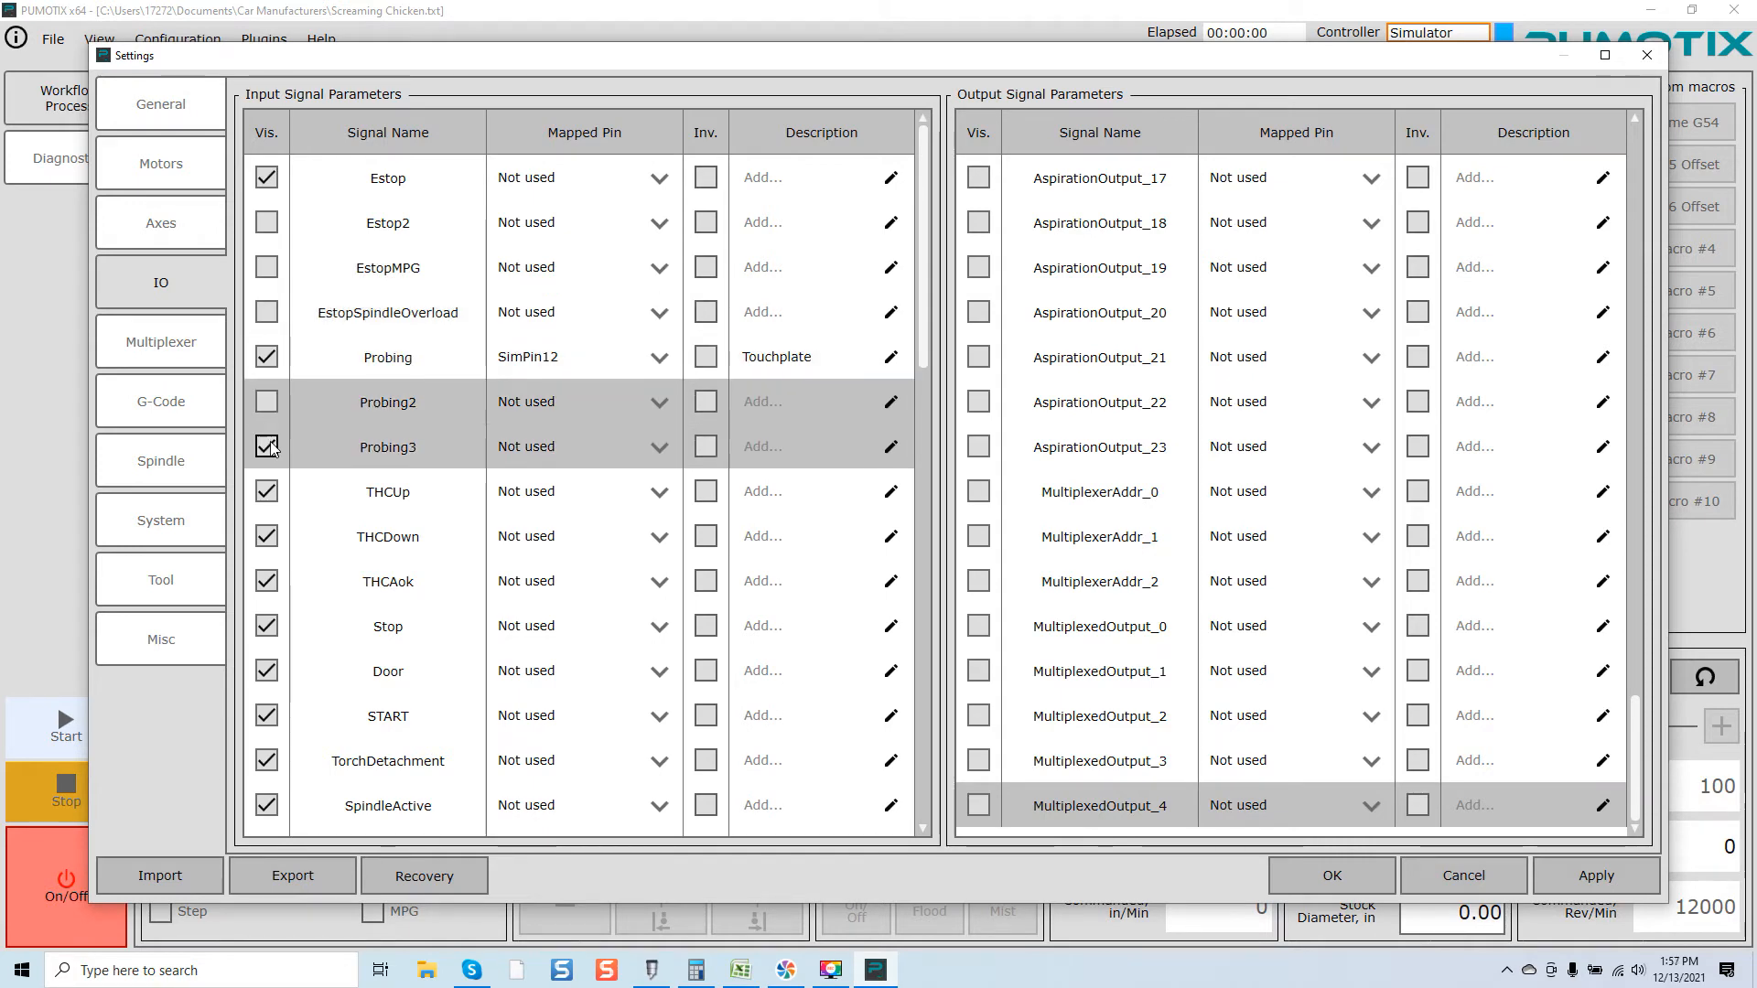
# Step: Turn off Diagnostics visibility for input signals THCUp, THCDown, THCAok and Door
pyautogui.click(267, 492)
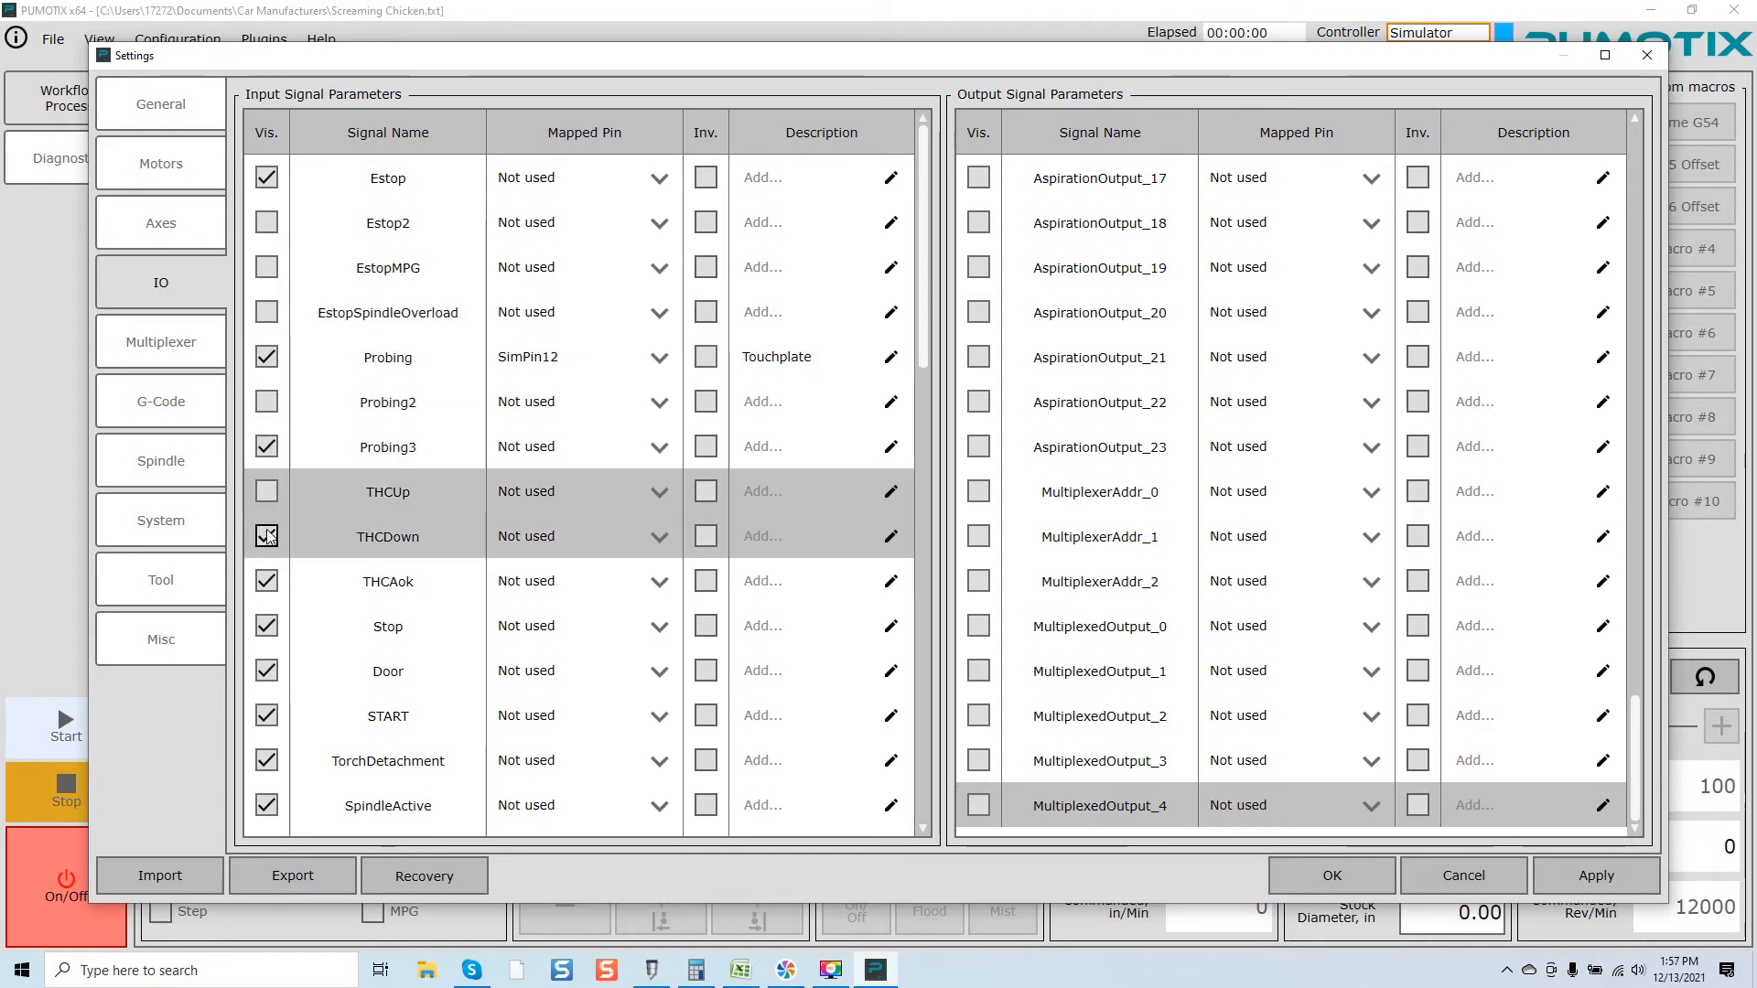
pyautogui.click(266, 536)
pyautogui.click(266, 582)
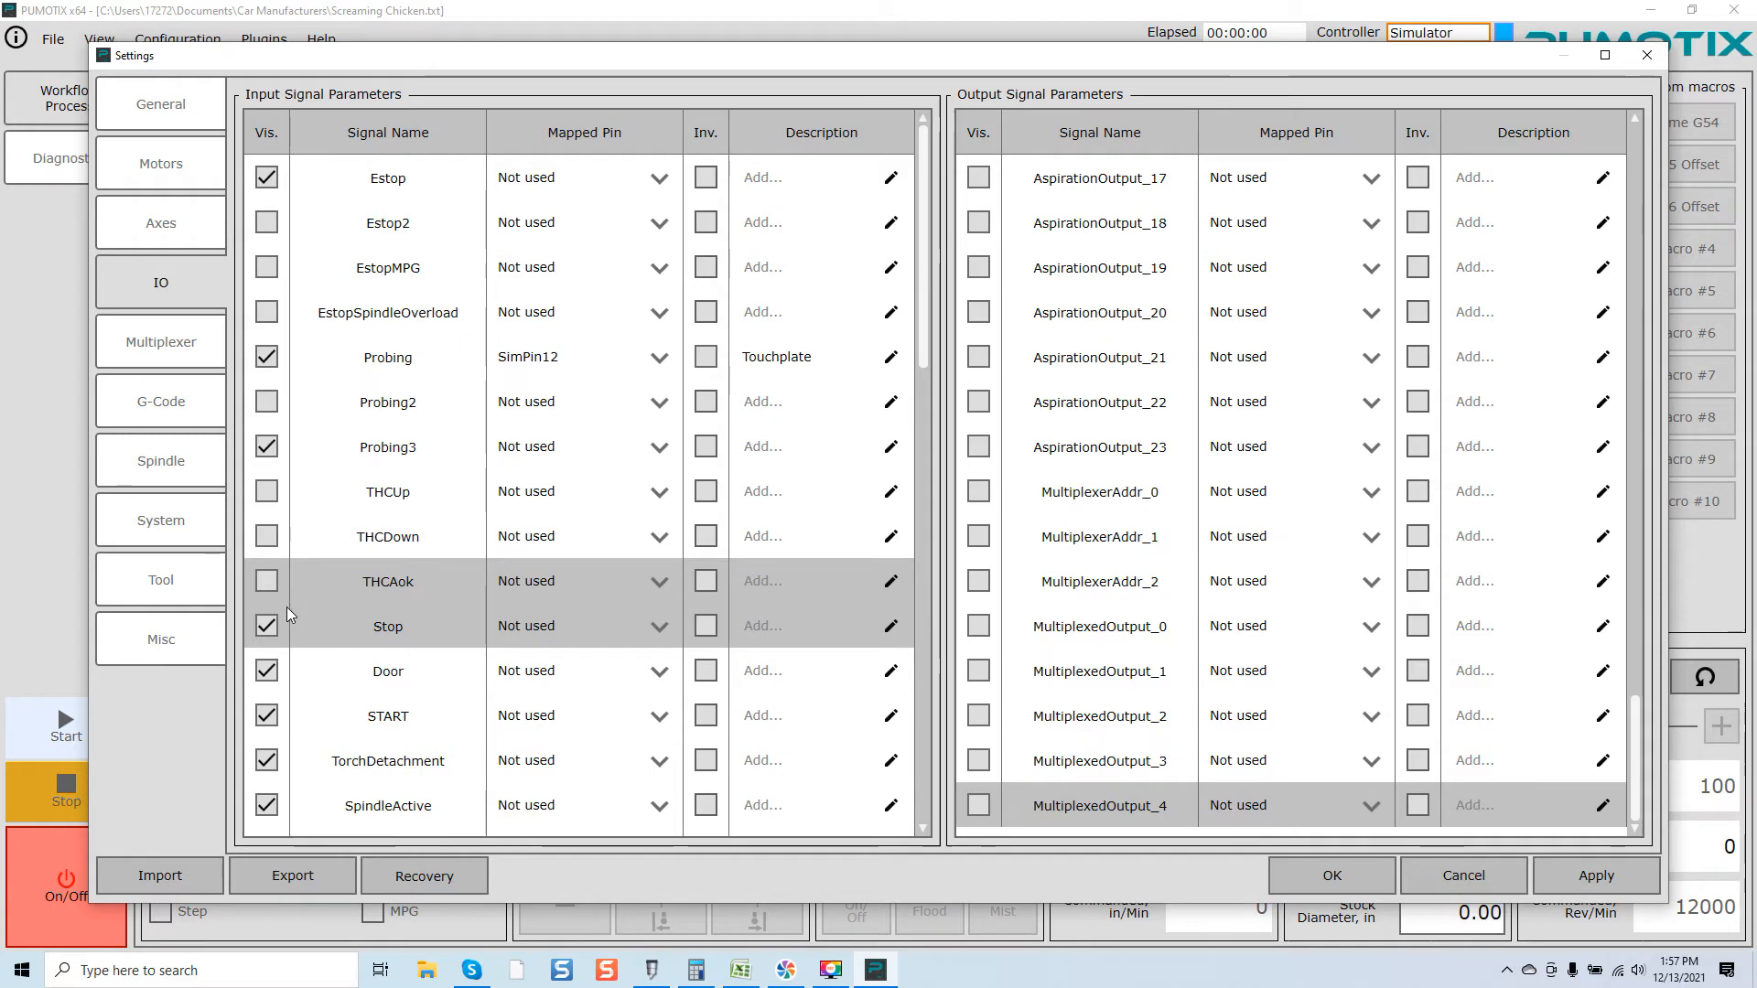
pyautogui.click(266, 670)
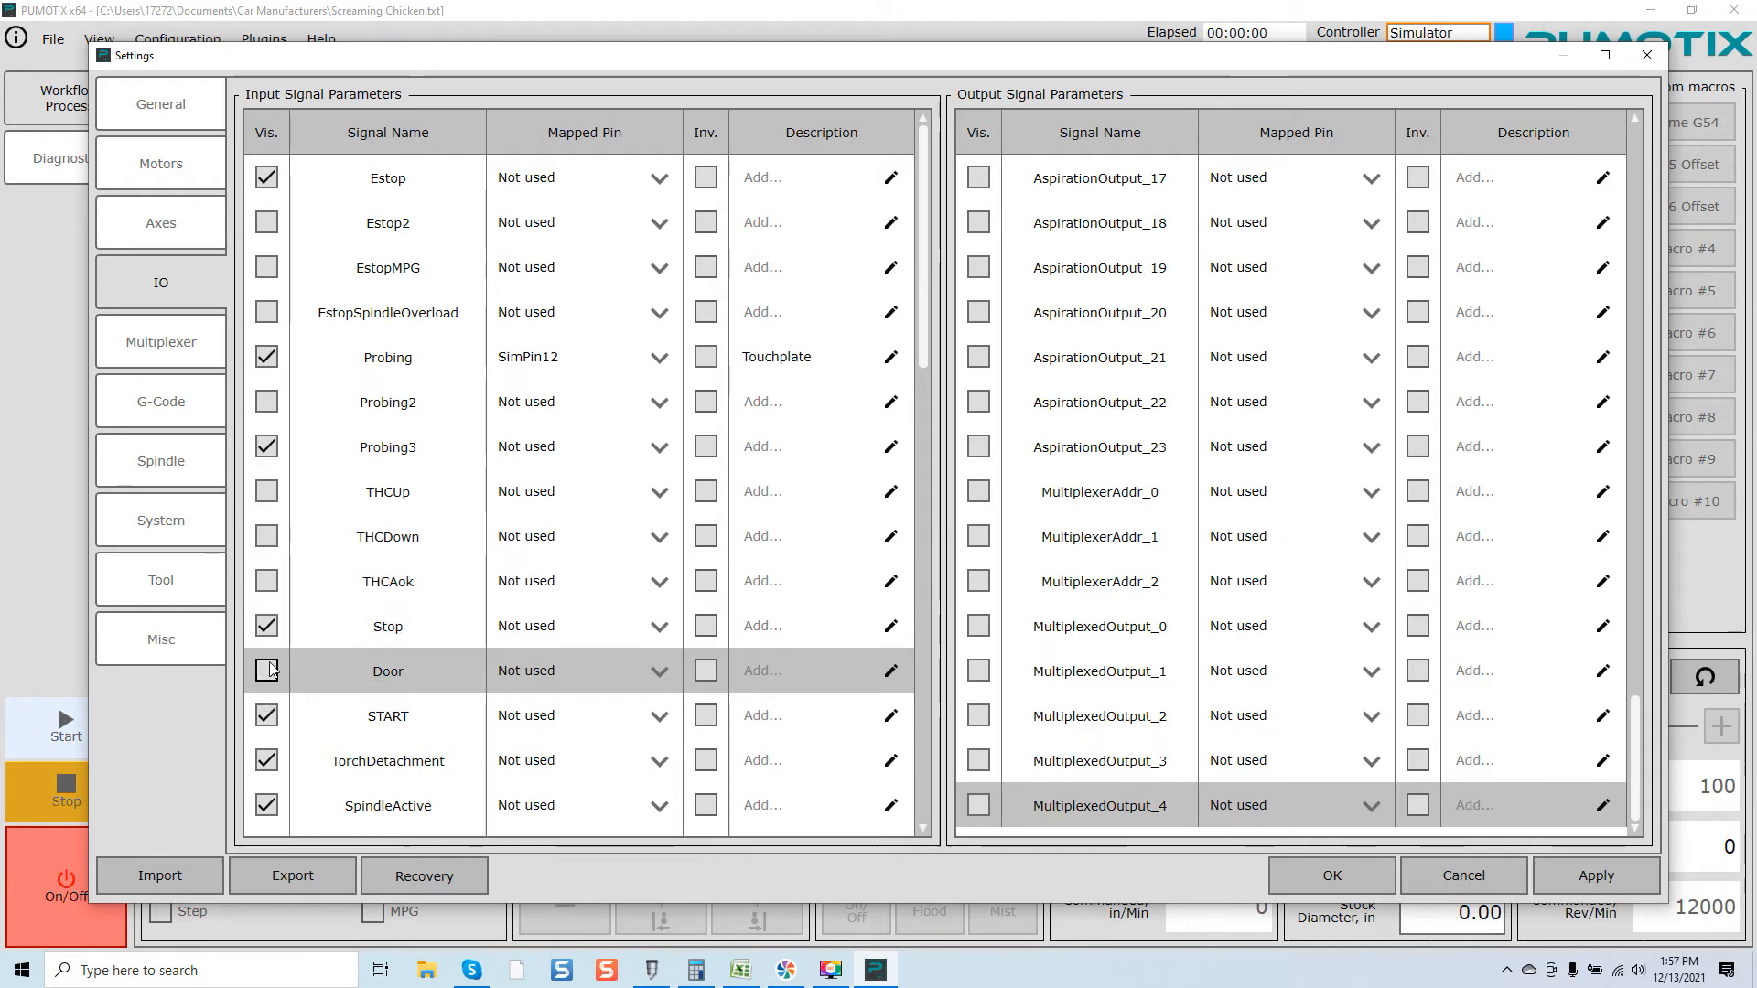
# Step: Hide the TorchDetachment, OxyFlameSensor, OxyExternalZLimitHigh and RollInCylinderReady input signals from Diagnostics
pyautogui.scroll(-1, 284, 640)
pyautogui.scroll(-2, 293, 648)
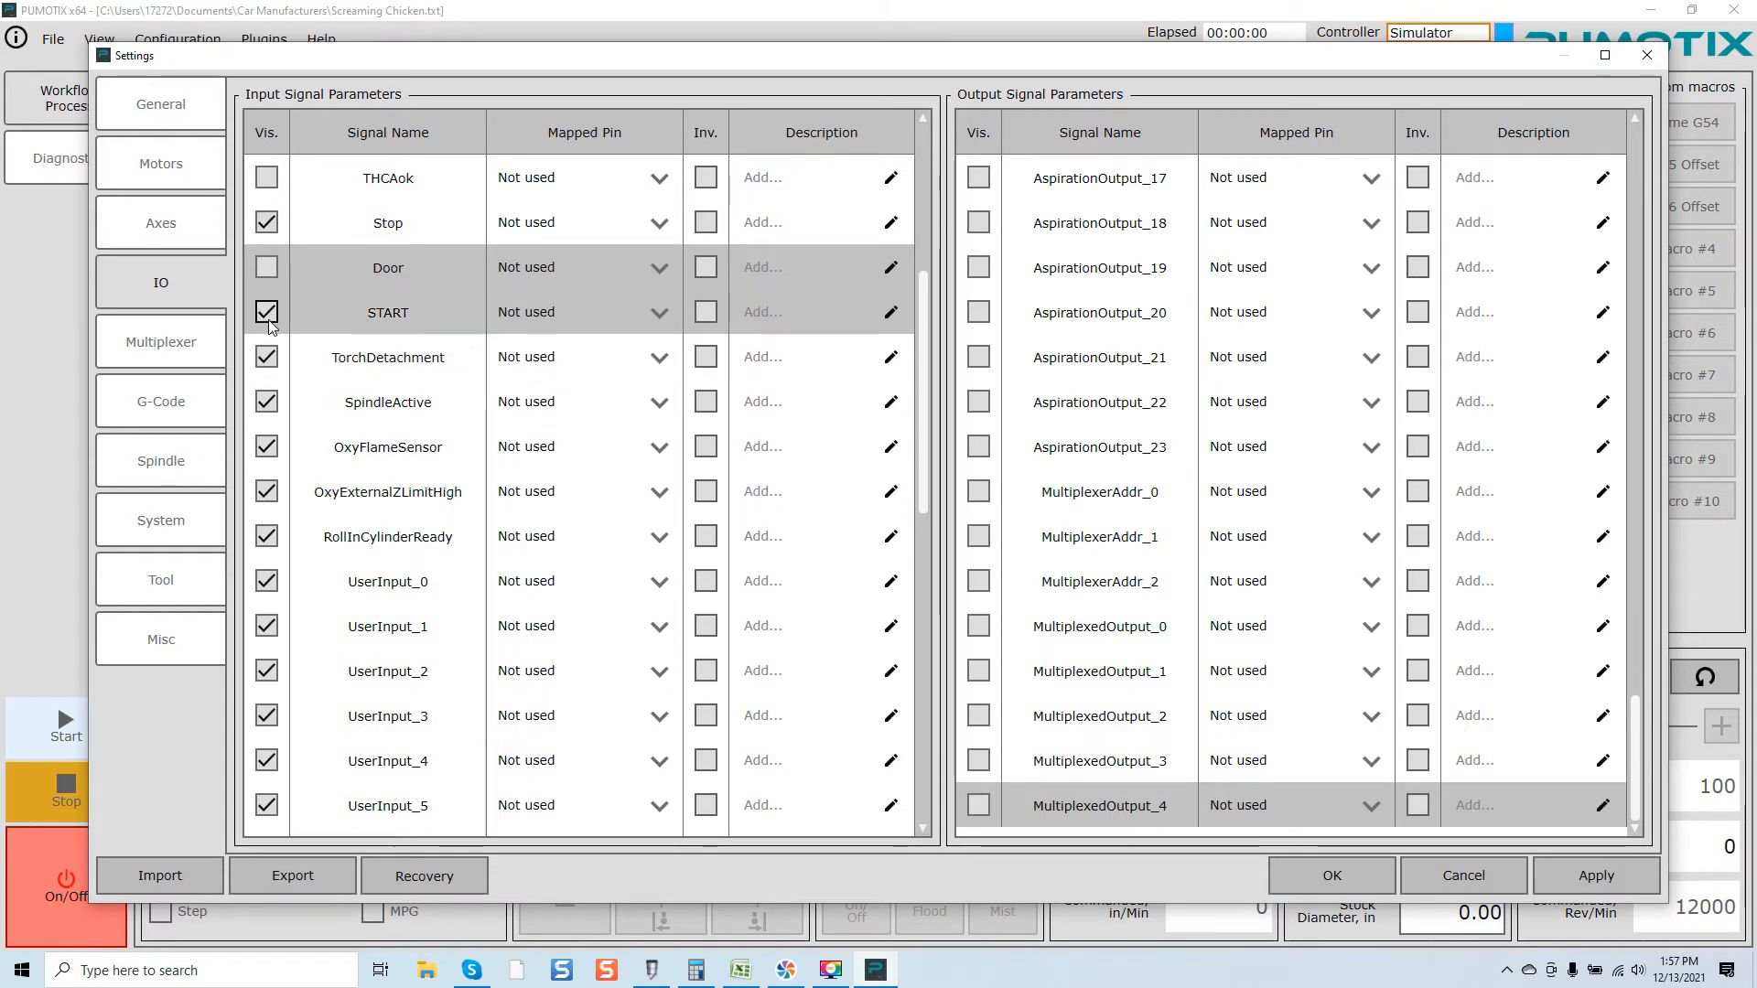
pyautogui.click(267, 358)
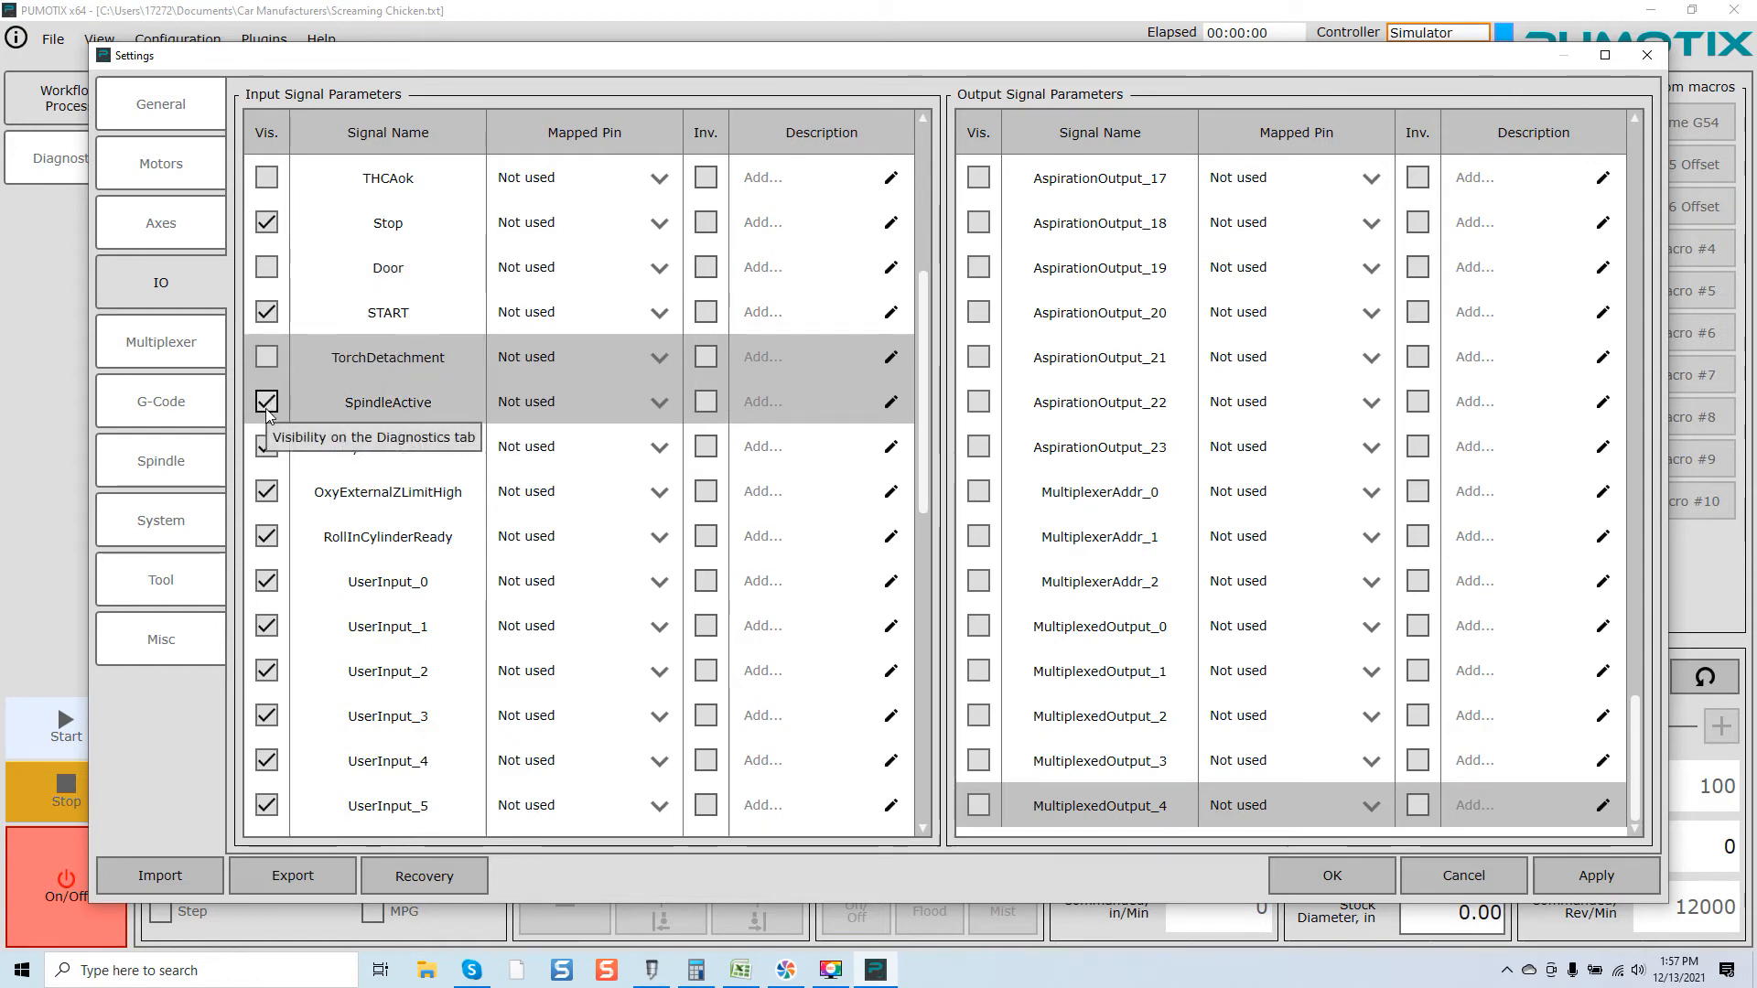
pyautogui.click(265, 447)
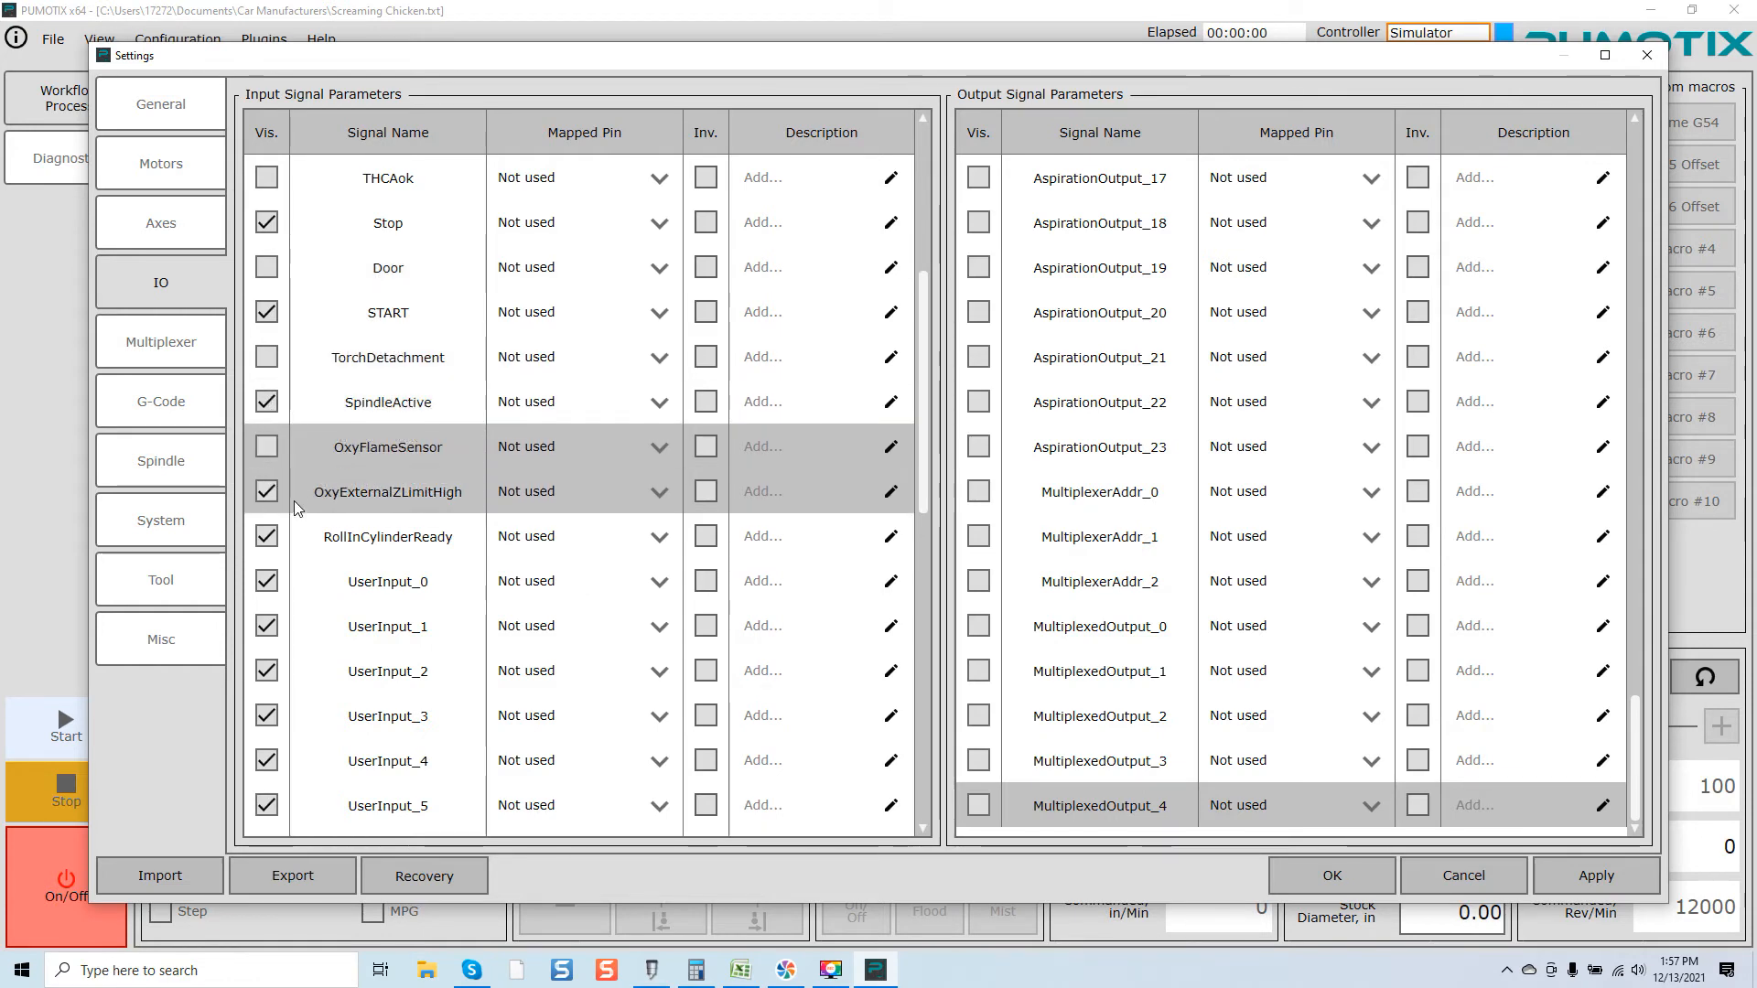
pyautogui.click(266, 492)
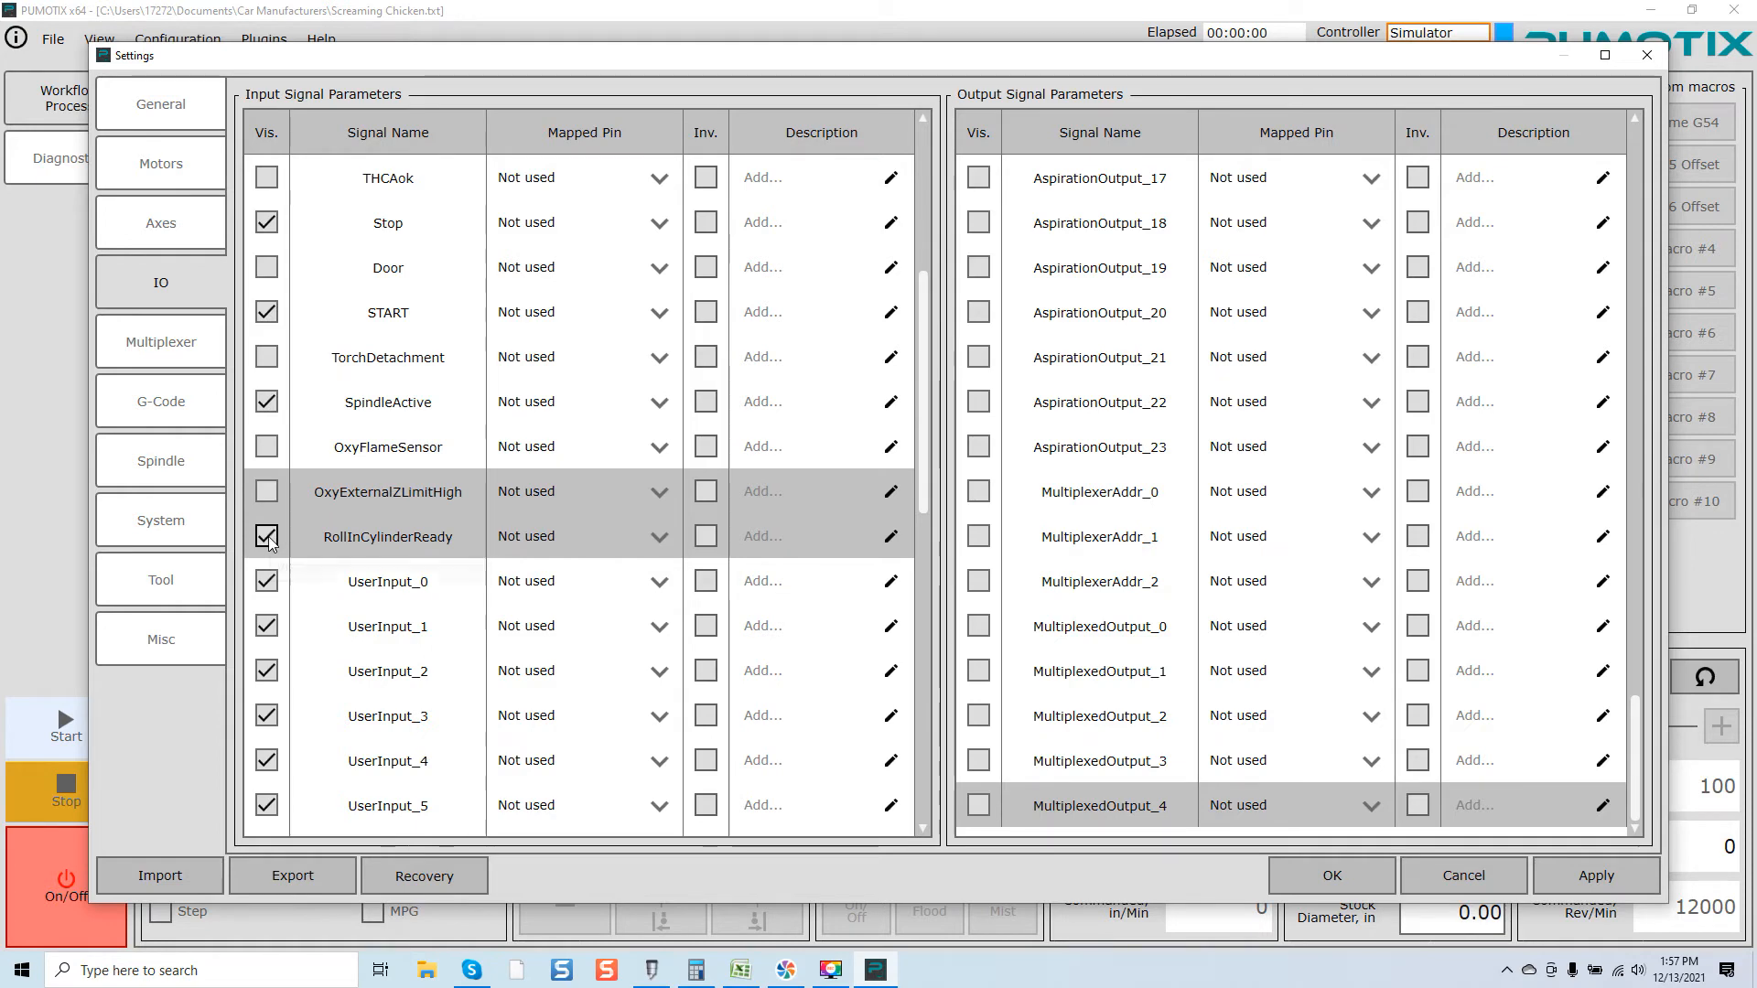
pyautogui.click(269, 536)
# Step: Hide input signals MultiplexedInput_0 through MultiplexedInput_4 from Diagnostics, keeping the UserInput entries visible
pyautogui.scroll(-1, 294, 561)
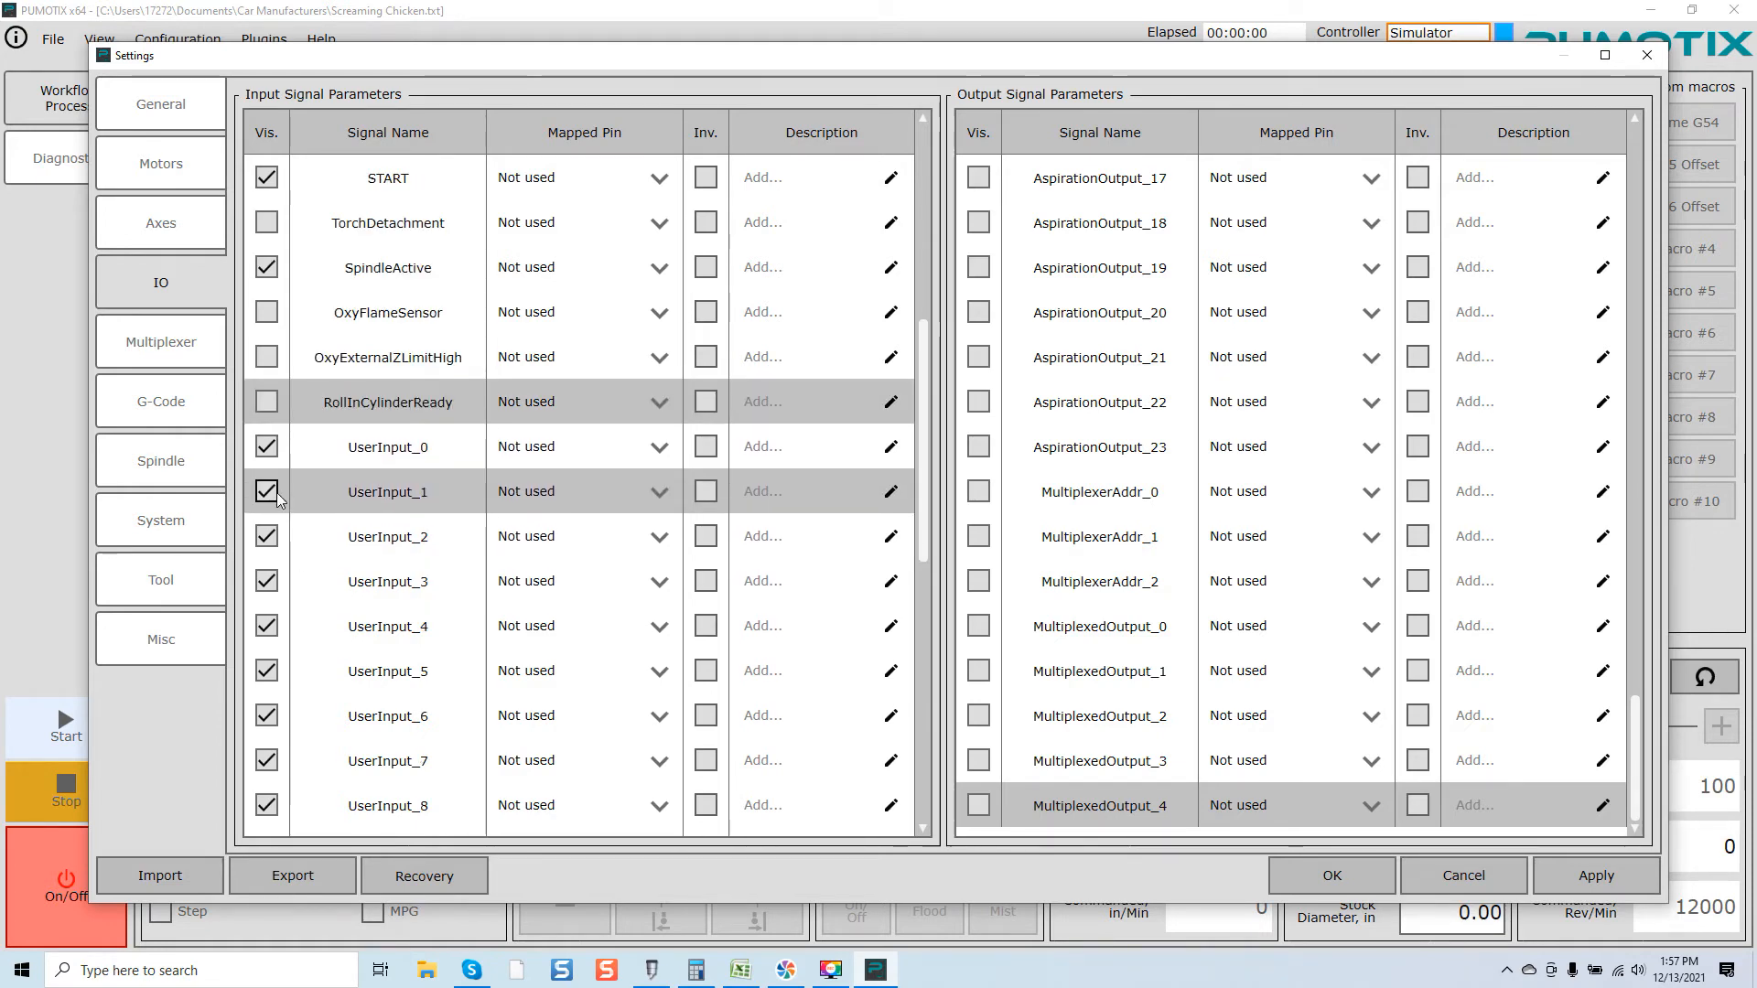
pyautogui.scroll(-1, 317, 562)
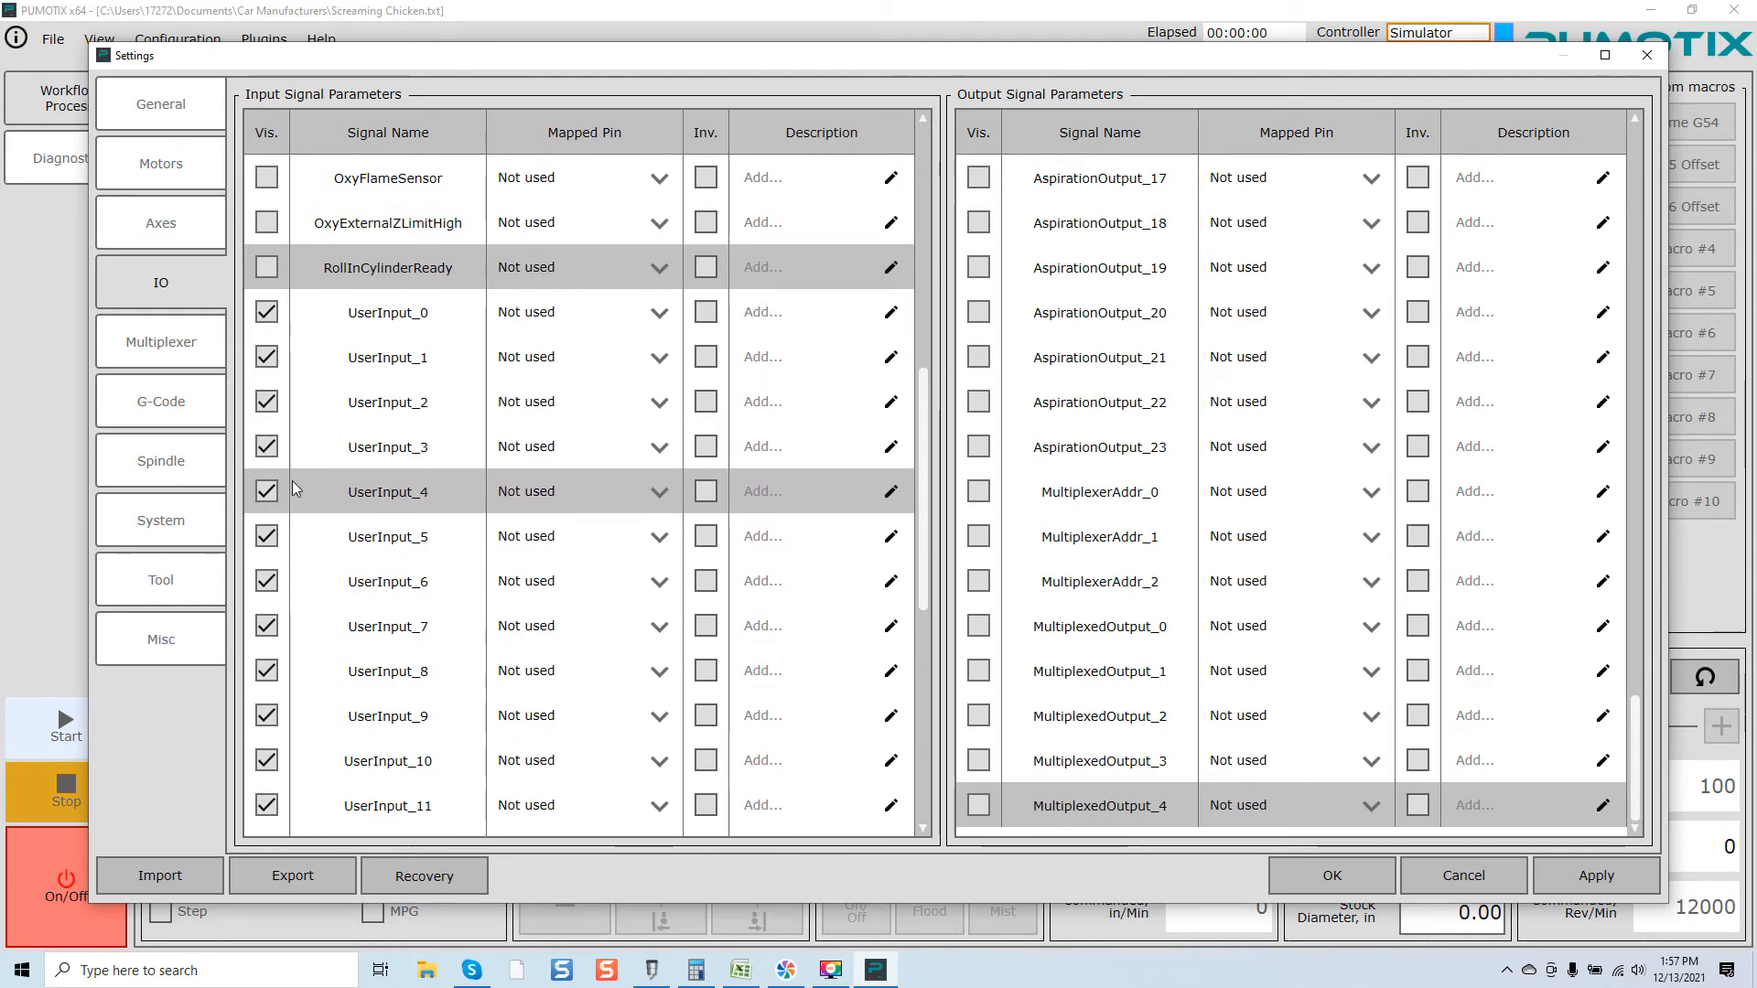
pyautogui.scroll(-2, 288, 476)
pyautogui.scroll(-2, 283, 474)
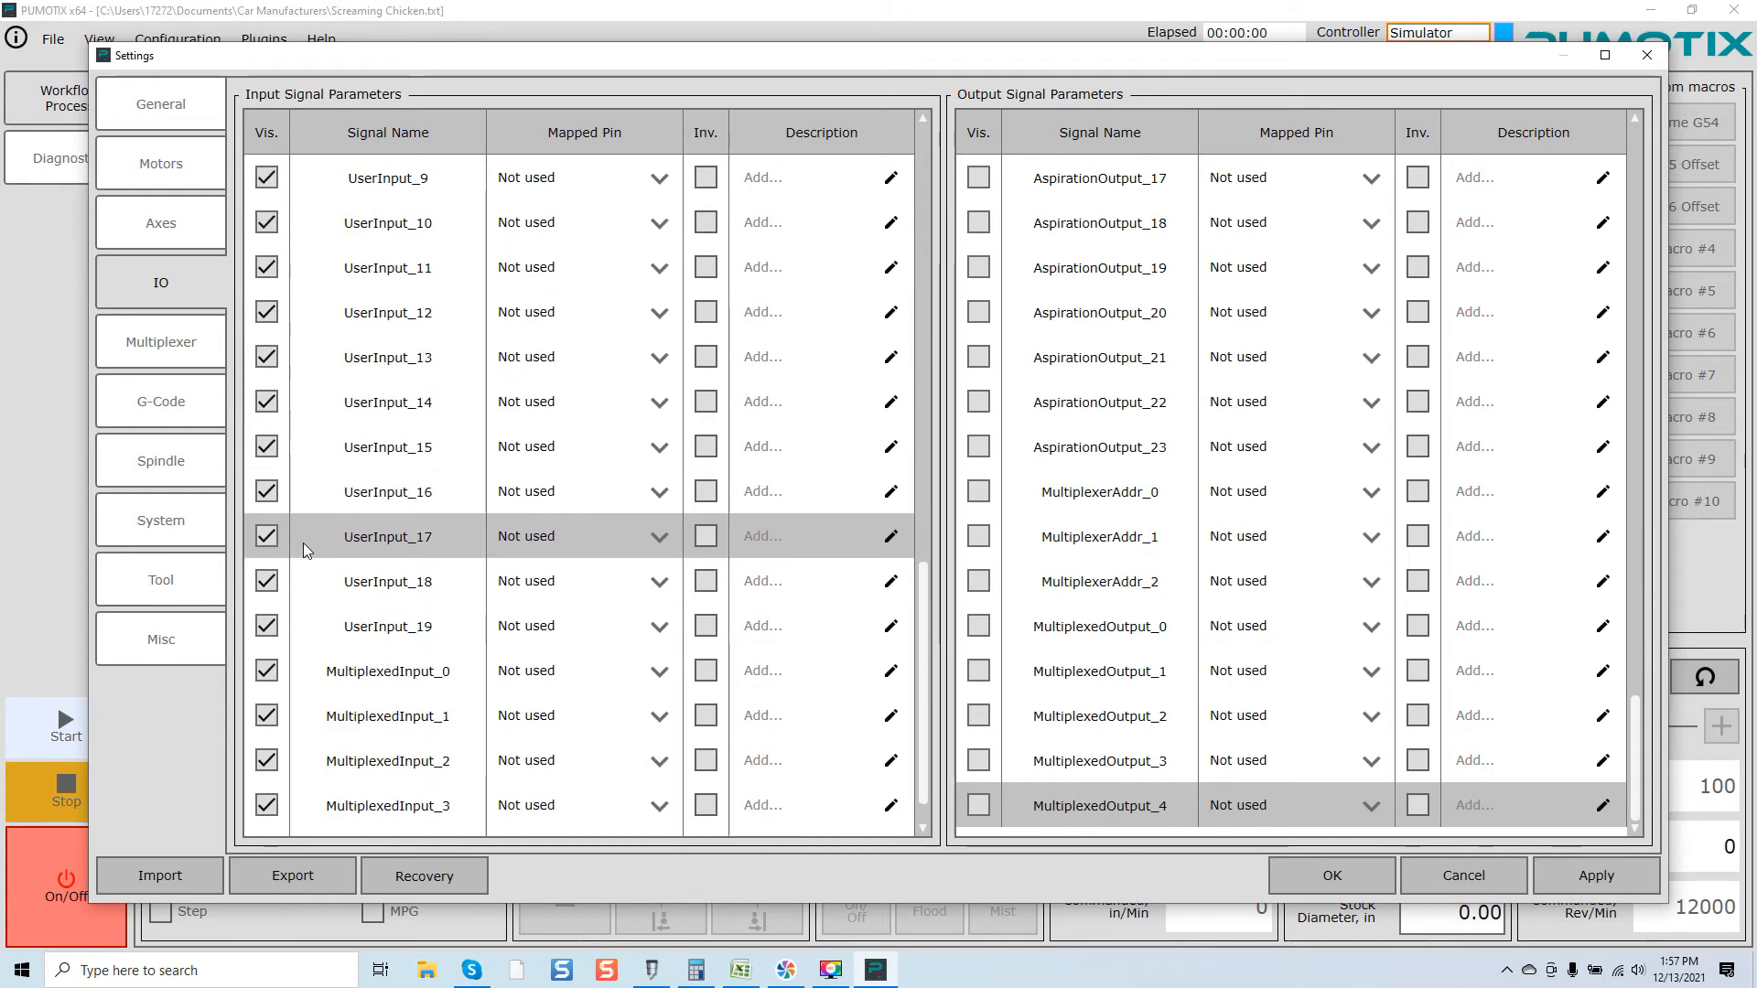
pyautogui.click(267, 671)
pyautogui.click(267, 715)
pyautogui.click(266, 760)
pyautogui.click(266, 805)
pyautogui.click(266, 805)
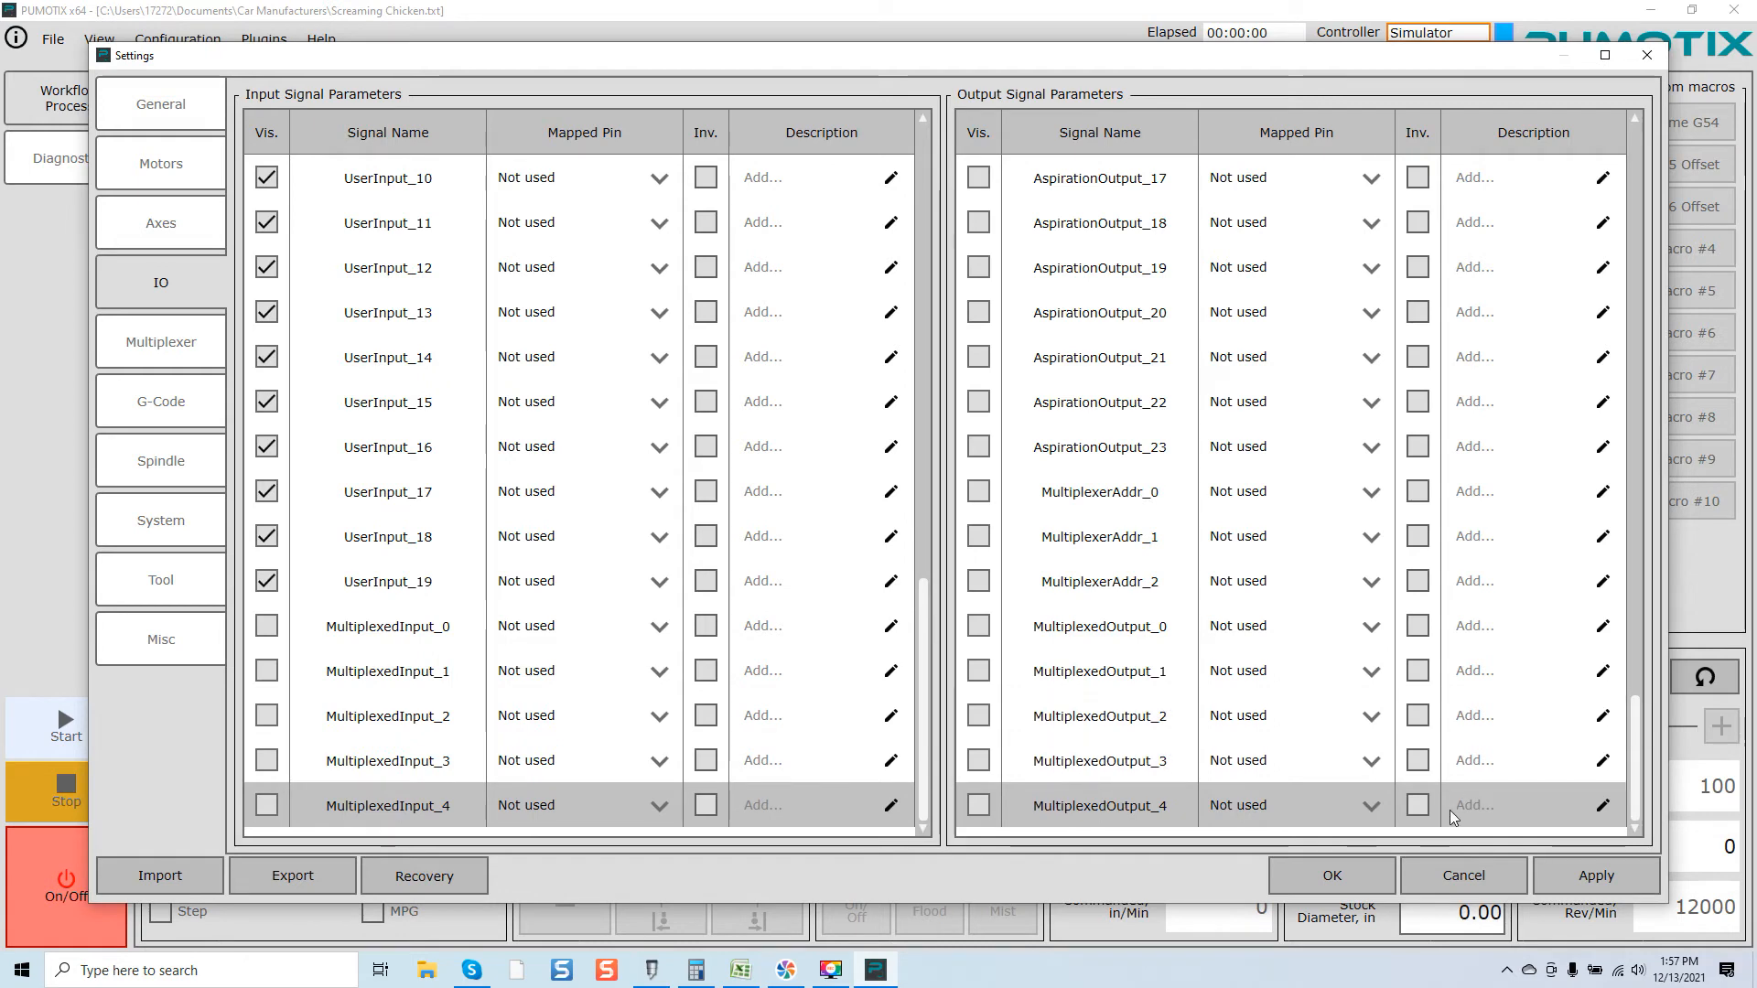
# Step: Apply the IO visibility changes and close the settings, acknowledging the server messages about shared pins
pyautogui.click(1567, 885)
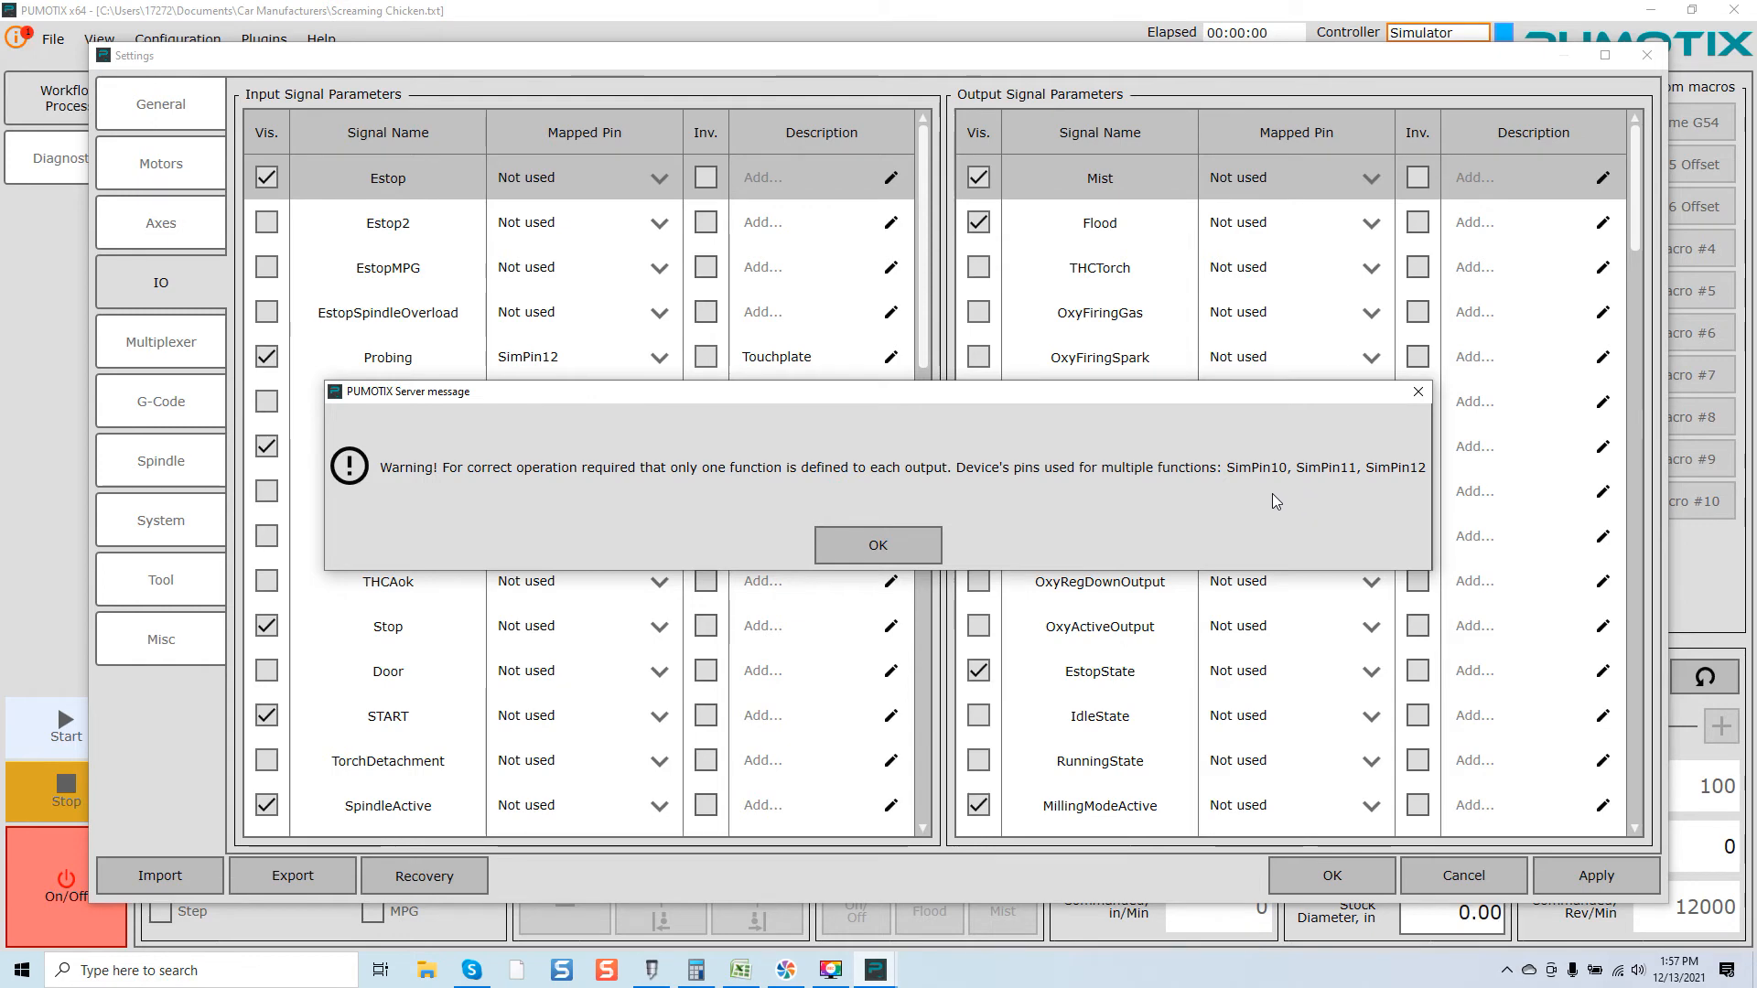
pyautogui.click(873, 544)
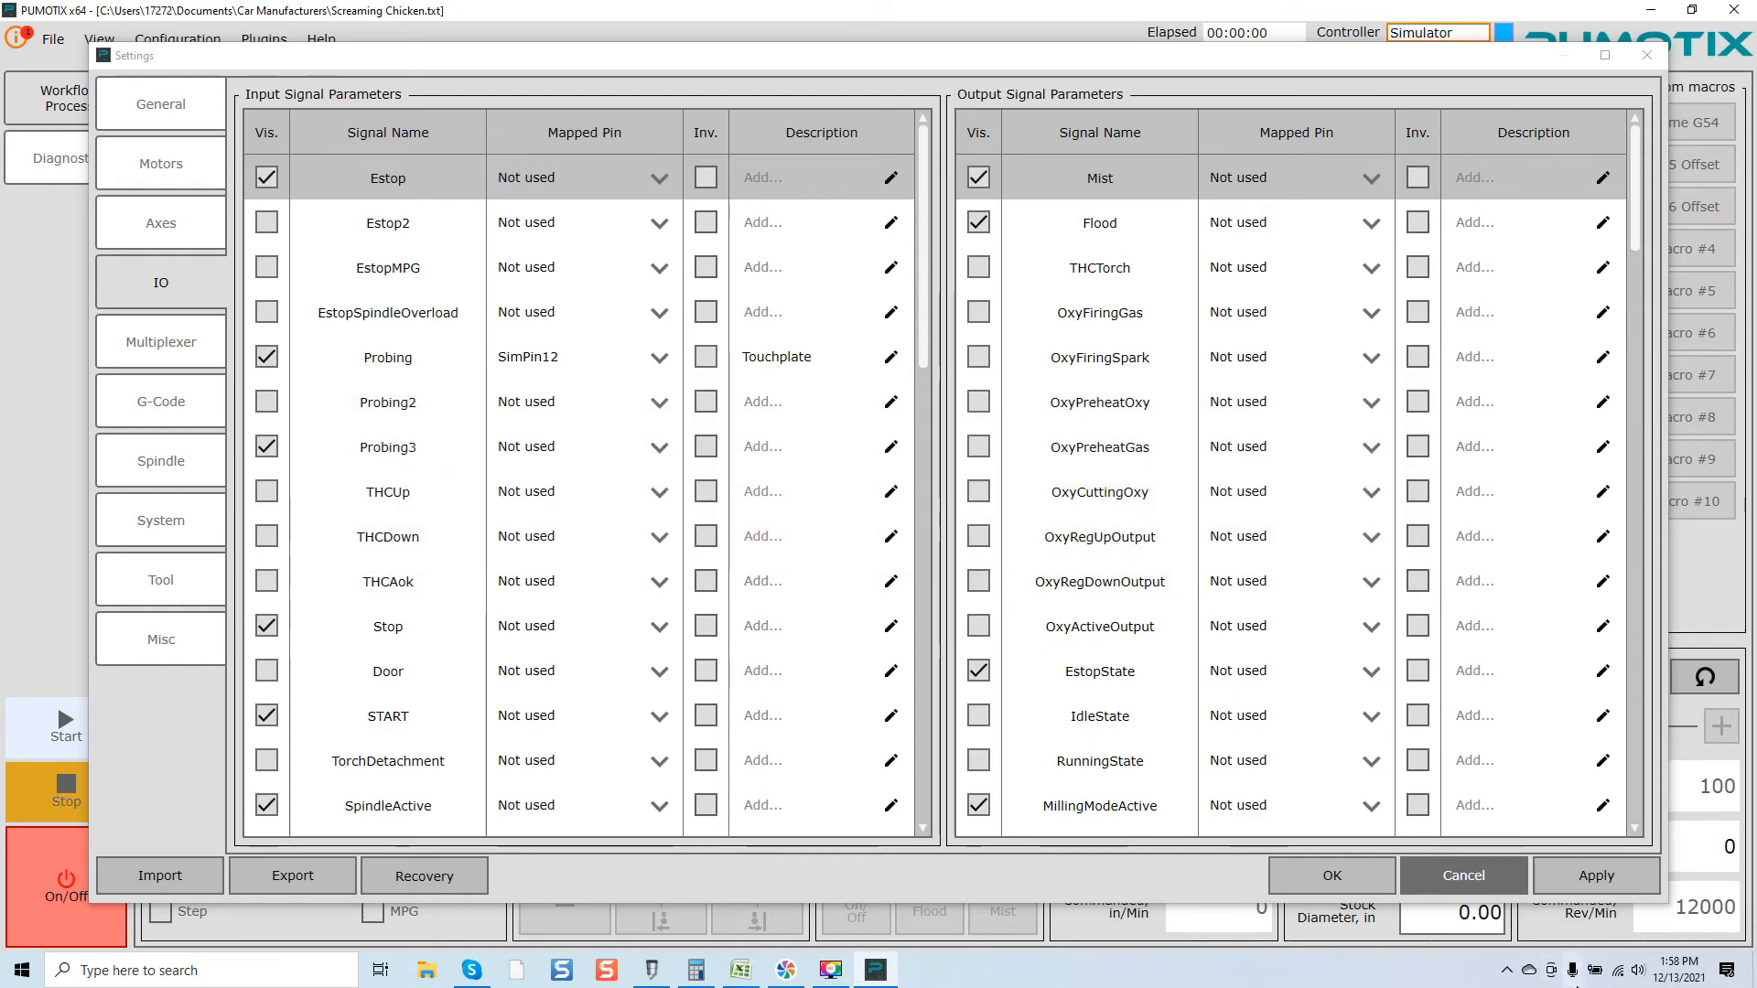
pyautogui.click(1332, 876)
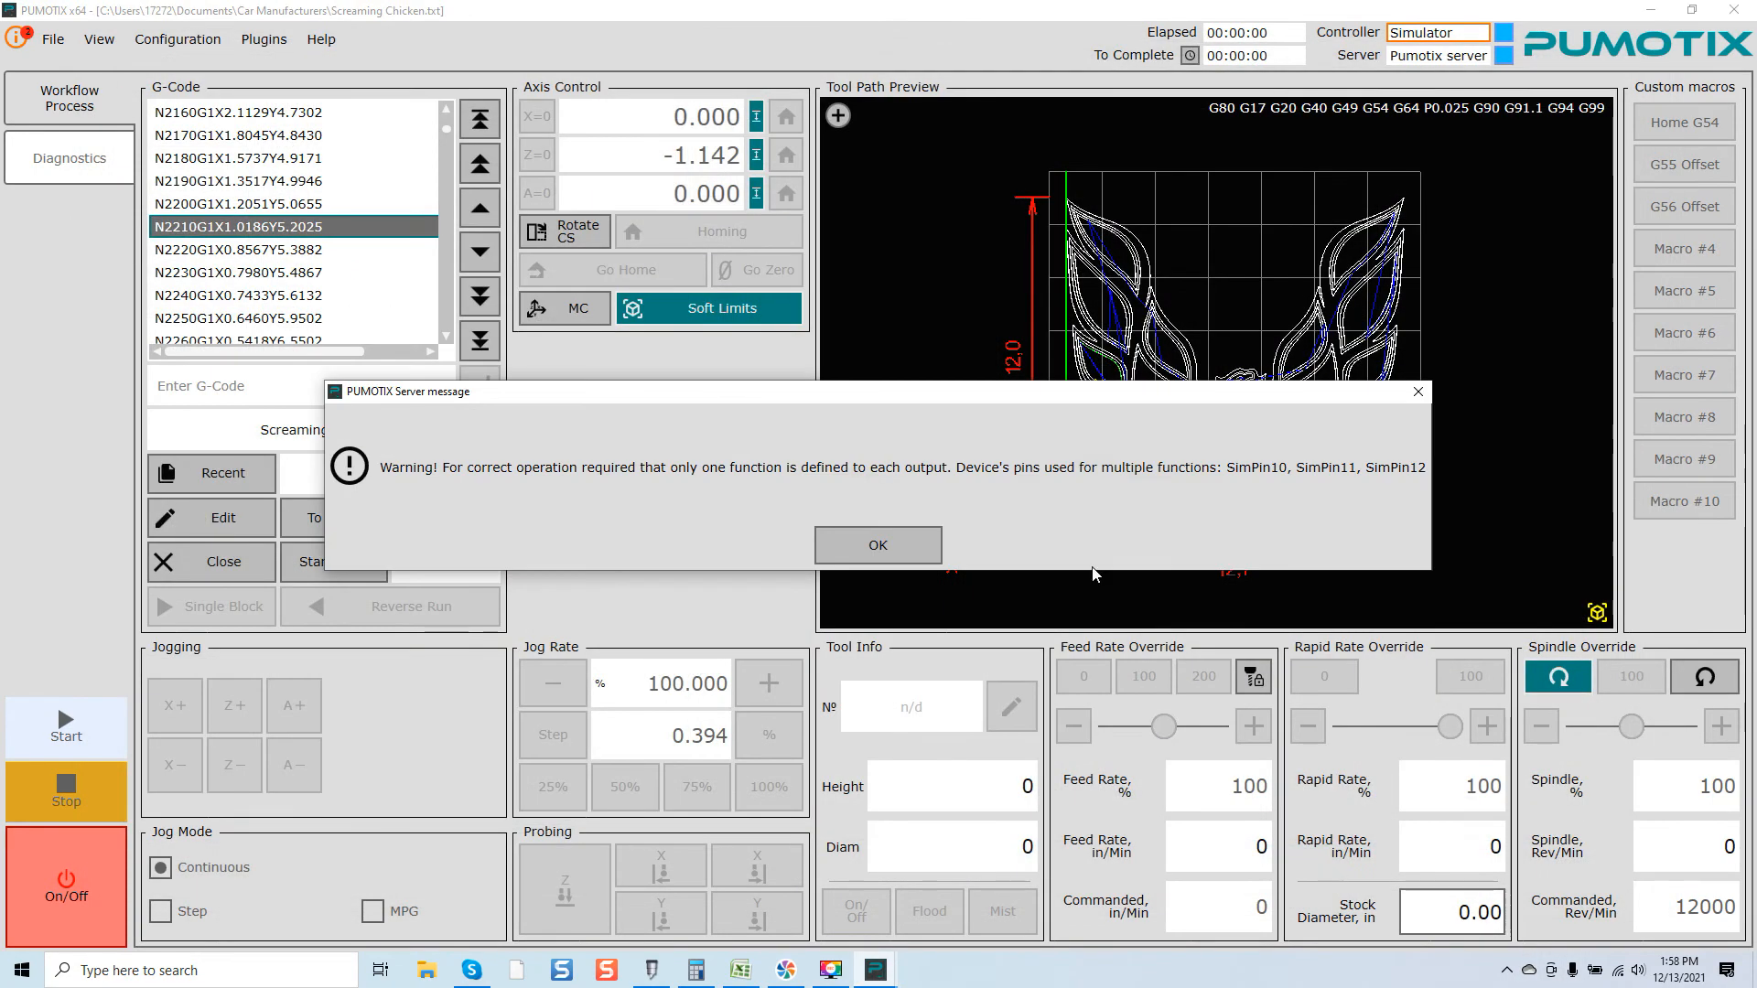
pyautogui.click(905, 552)
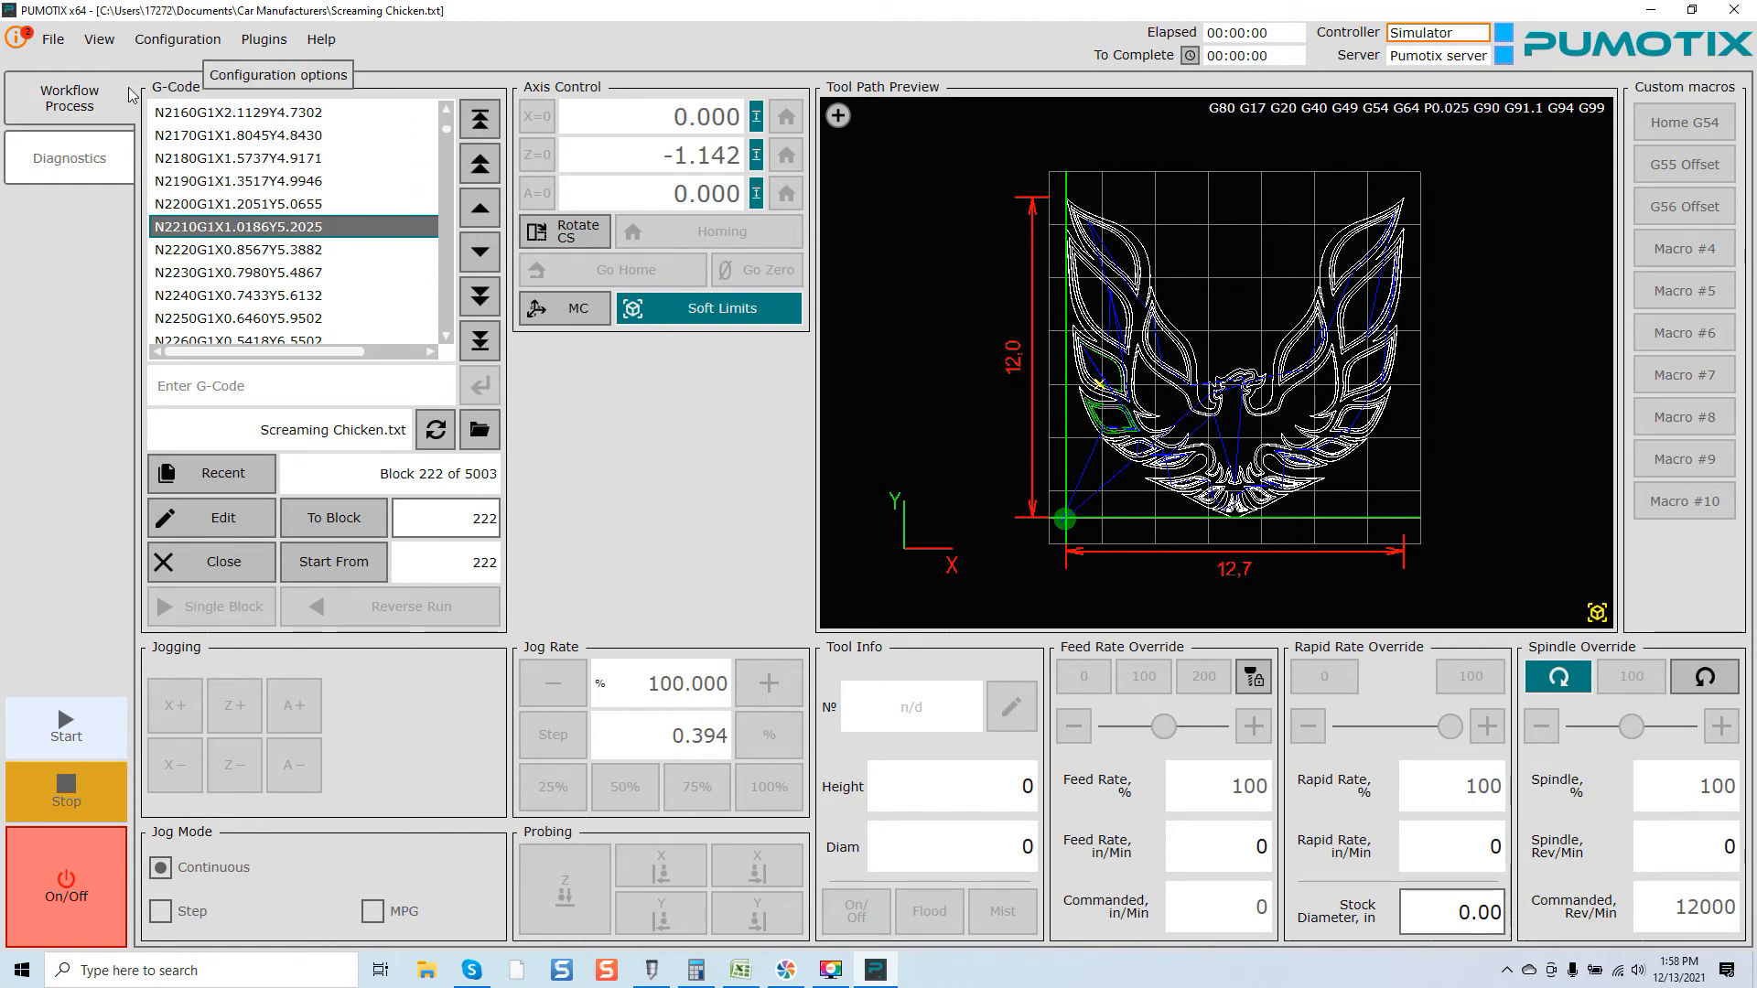
# Step: Open Diagnostics and expand the Axis Y, Axis Z and Axis A motor signal groups to examine their pin states
pyautogui.click(71, 160)
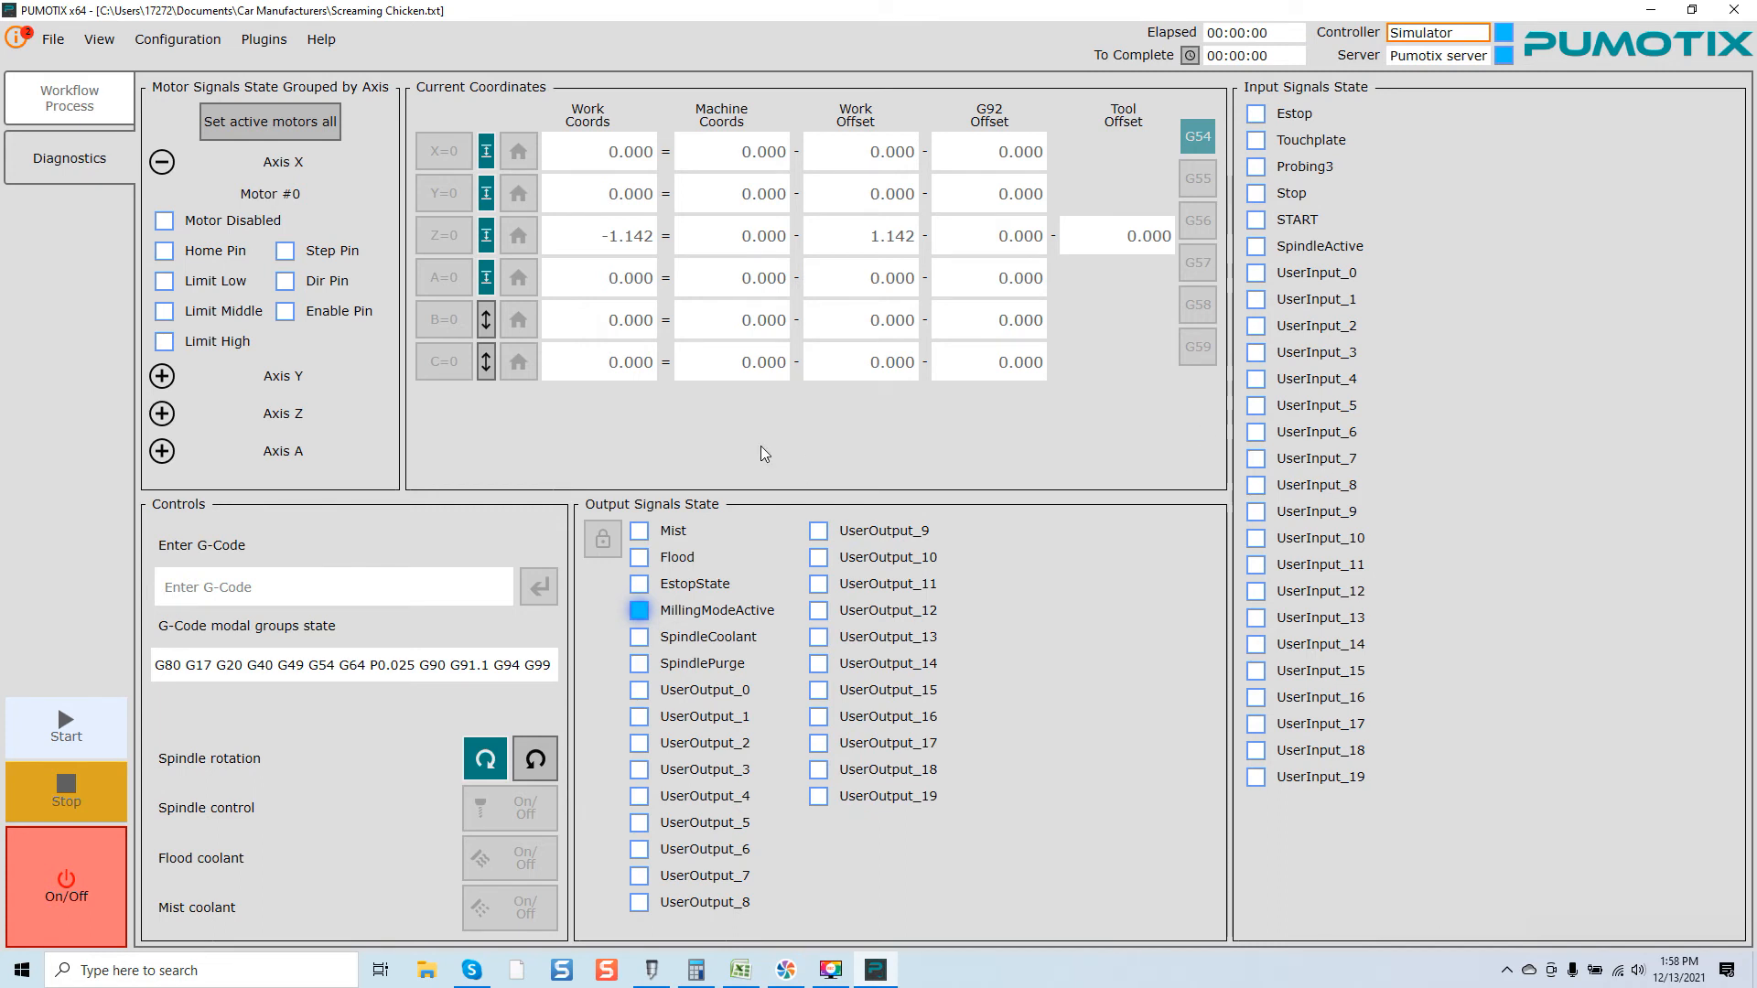
pyautogui.click(162, 376)
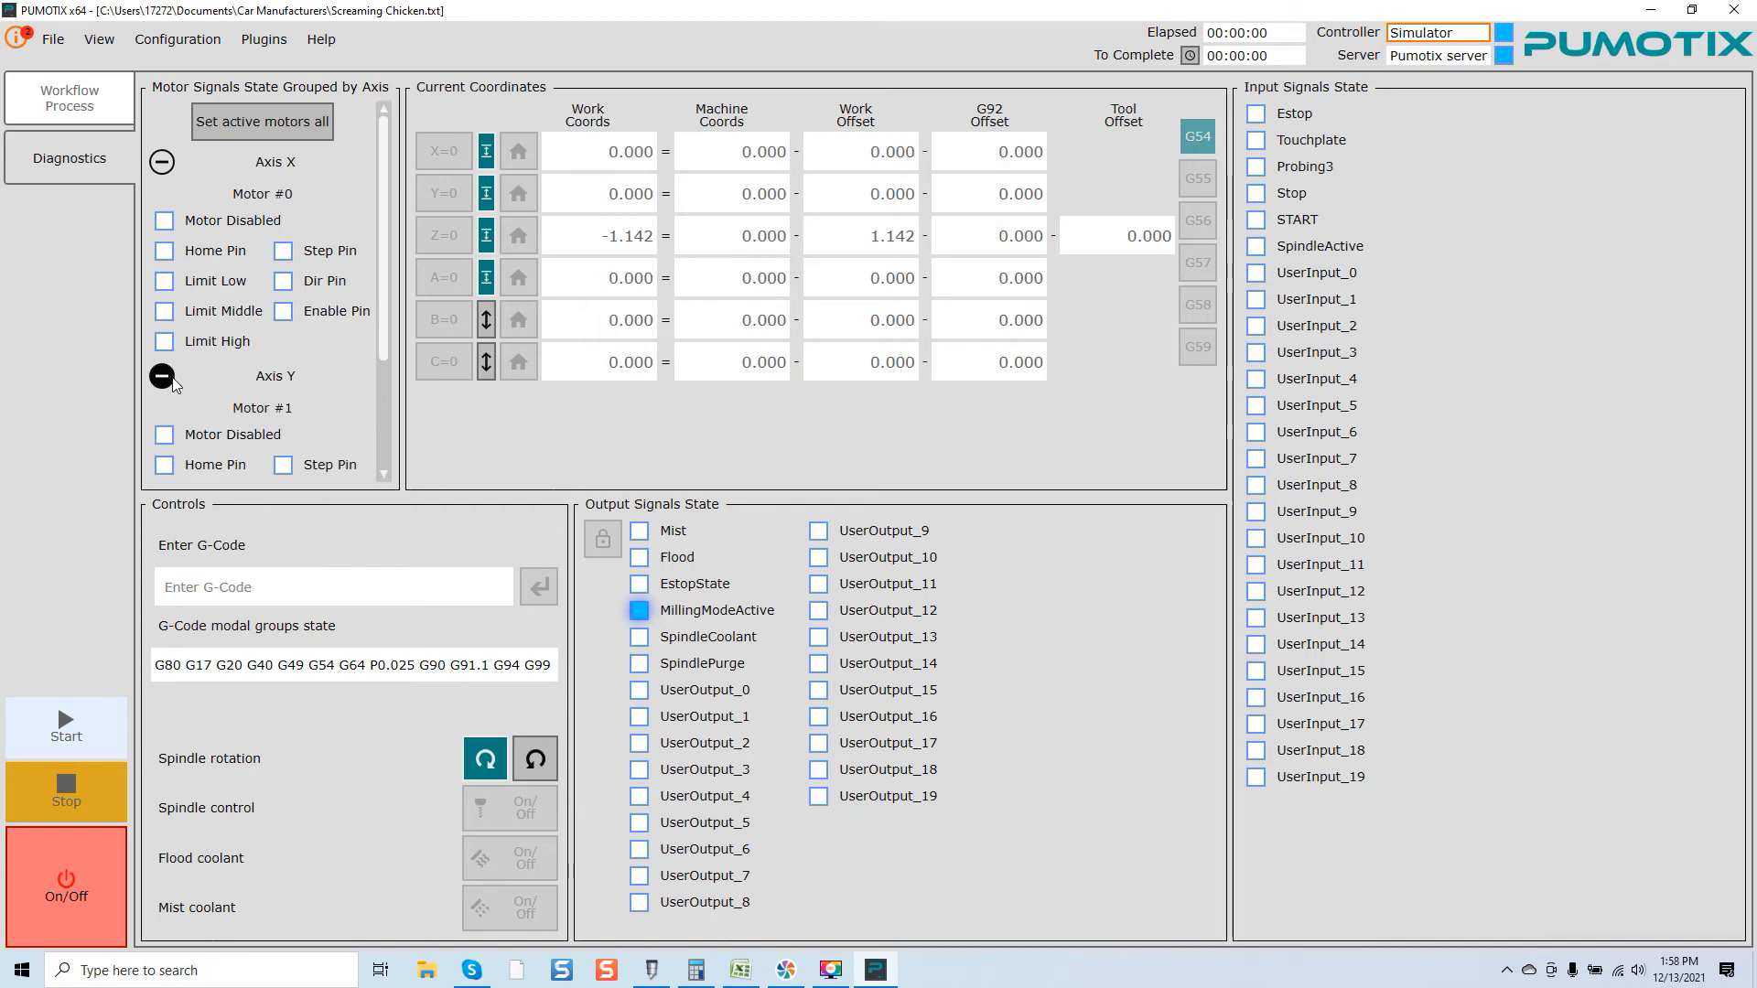
pyautogui.scroll(-3, 209, 375)
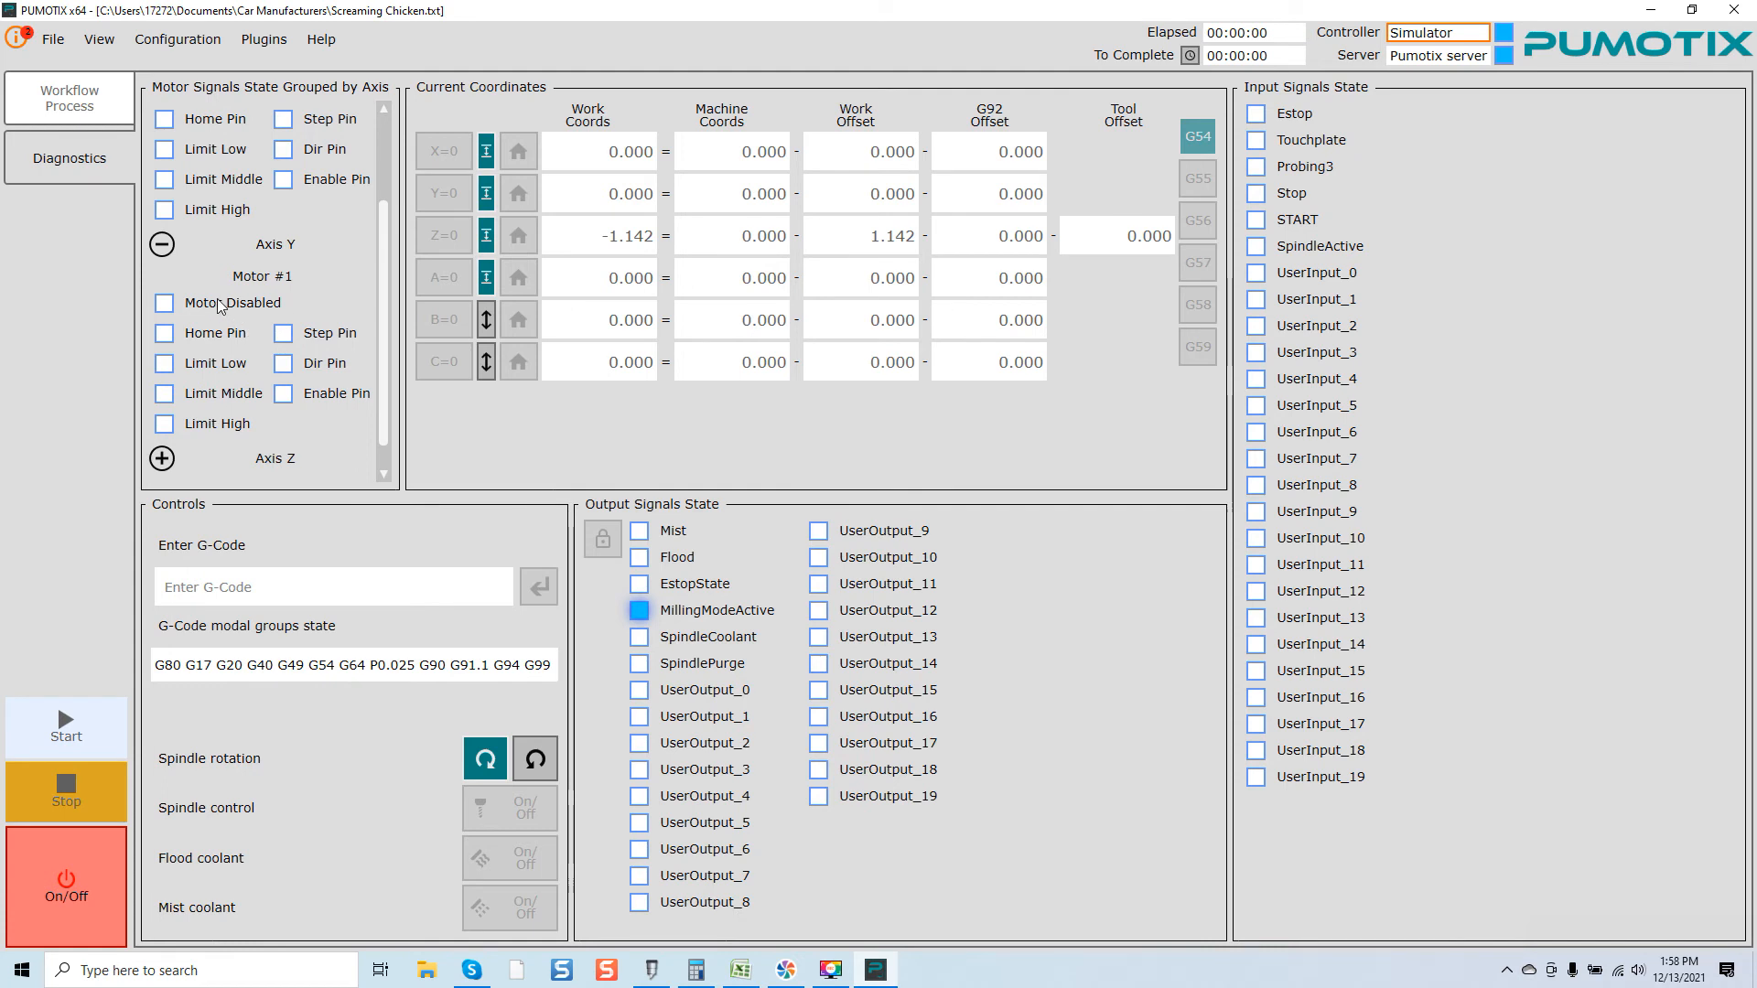
pyautogui.click(162, 459)
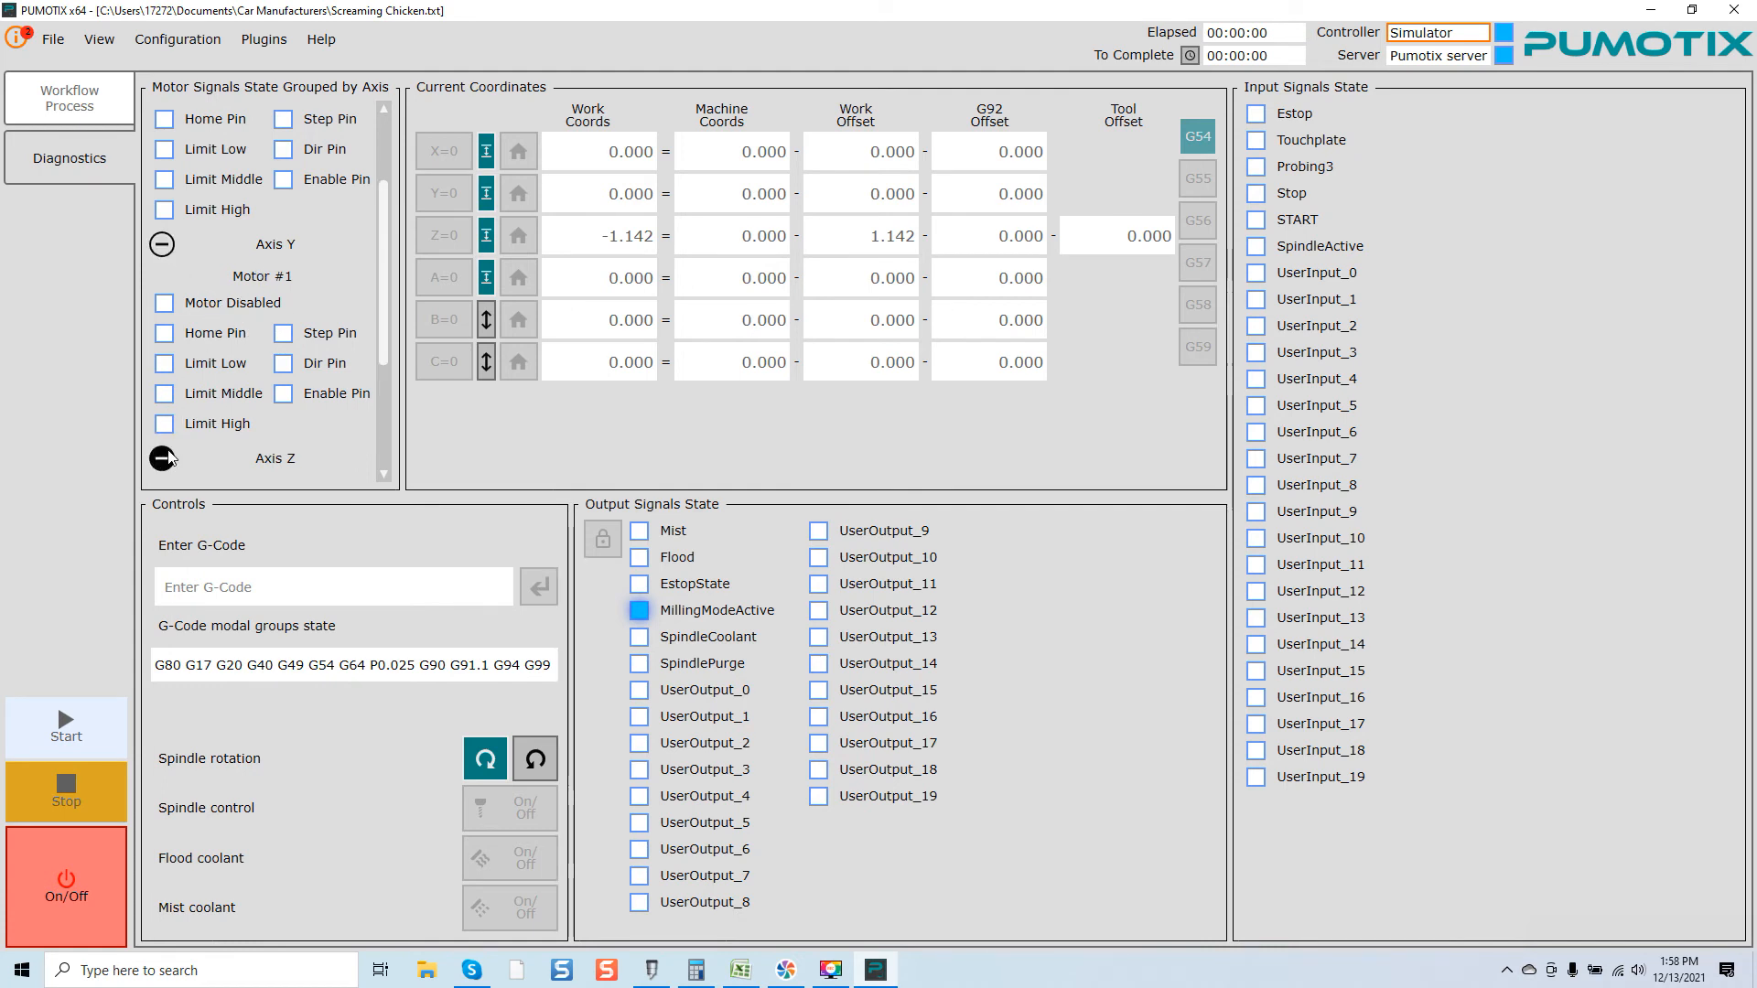
pyautogui.scroll(-2, 259, 369)
pyautogui.scroll(-4, 259, 369)
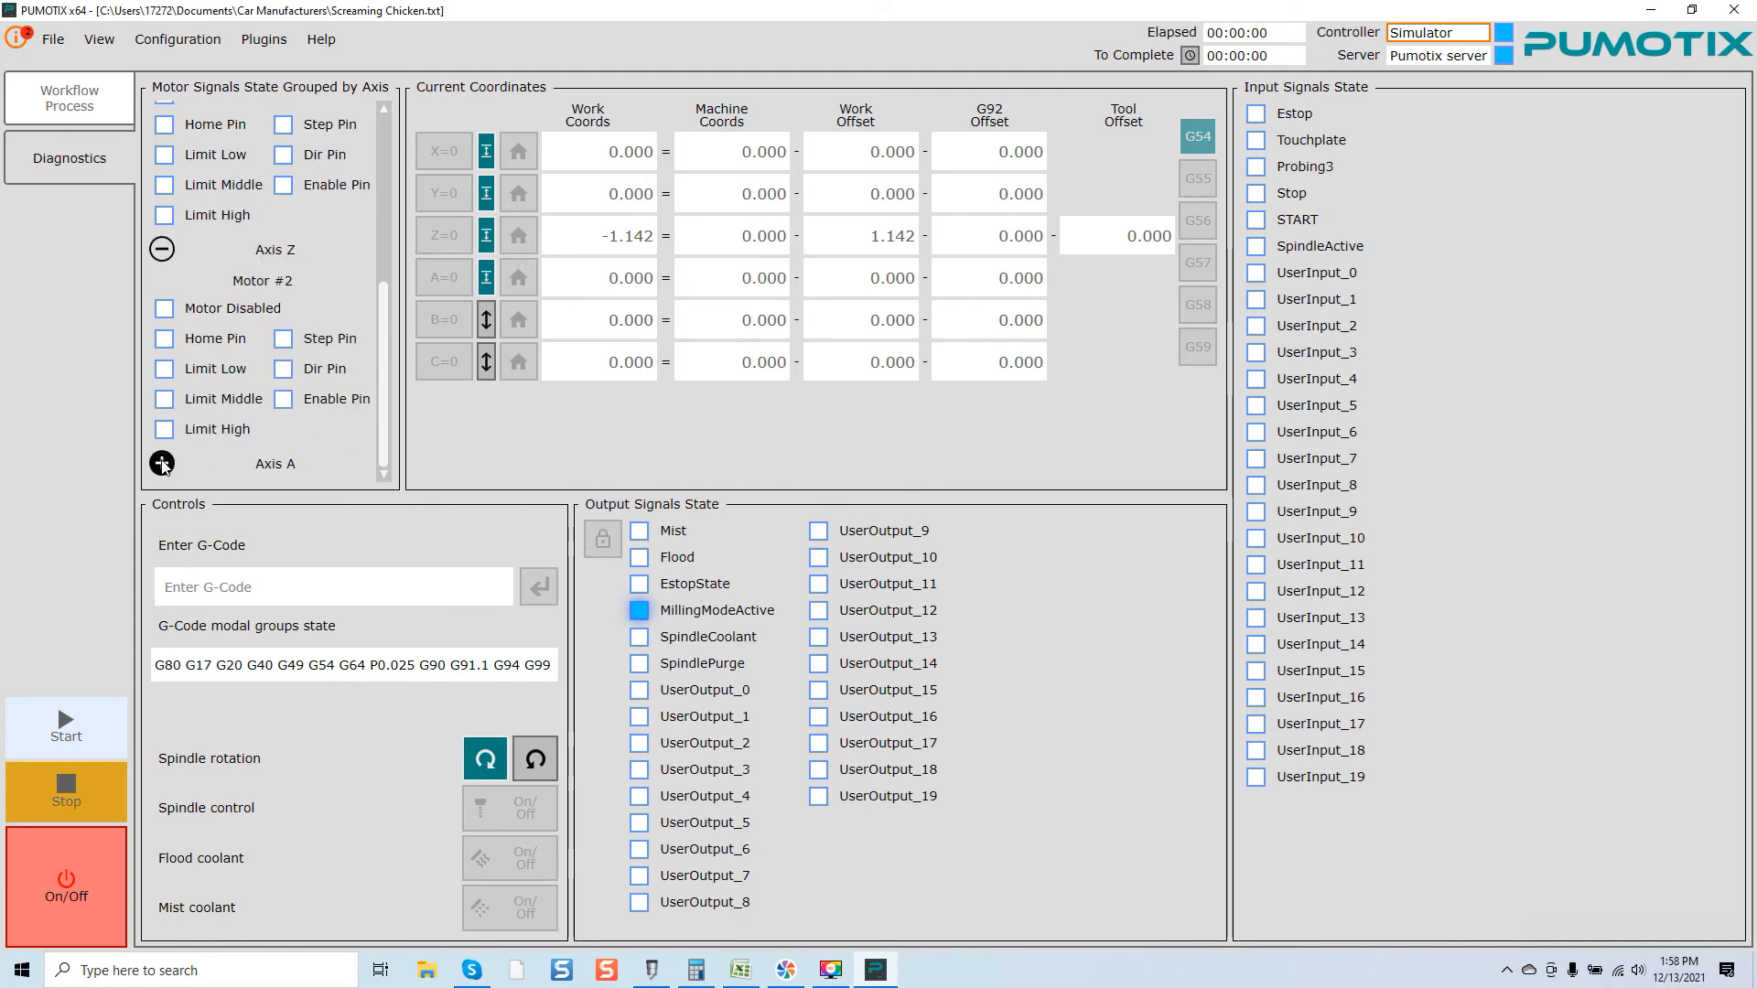
pyautogui.scroll(-3, 236, 387)
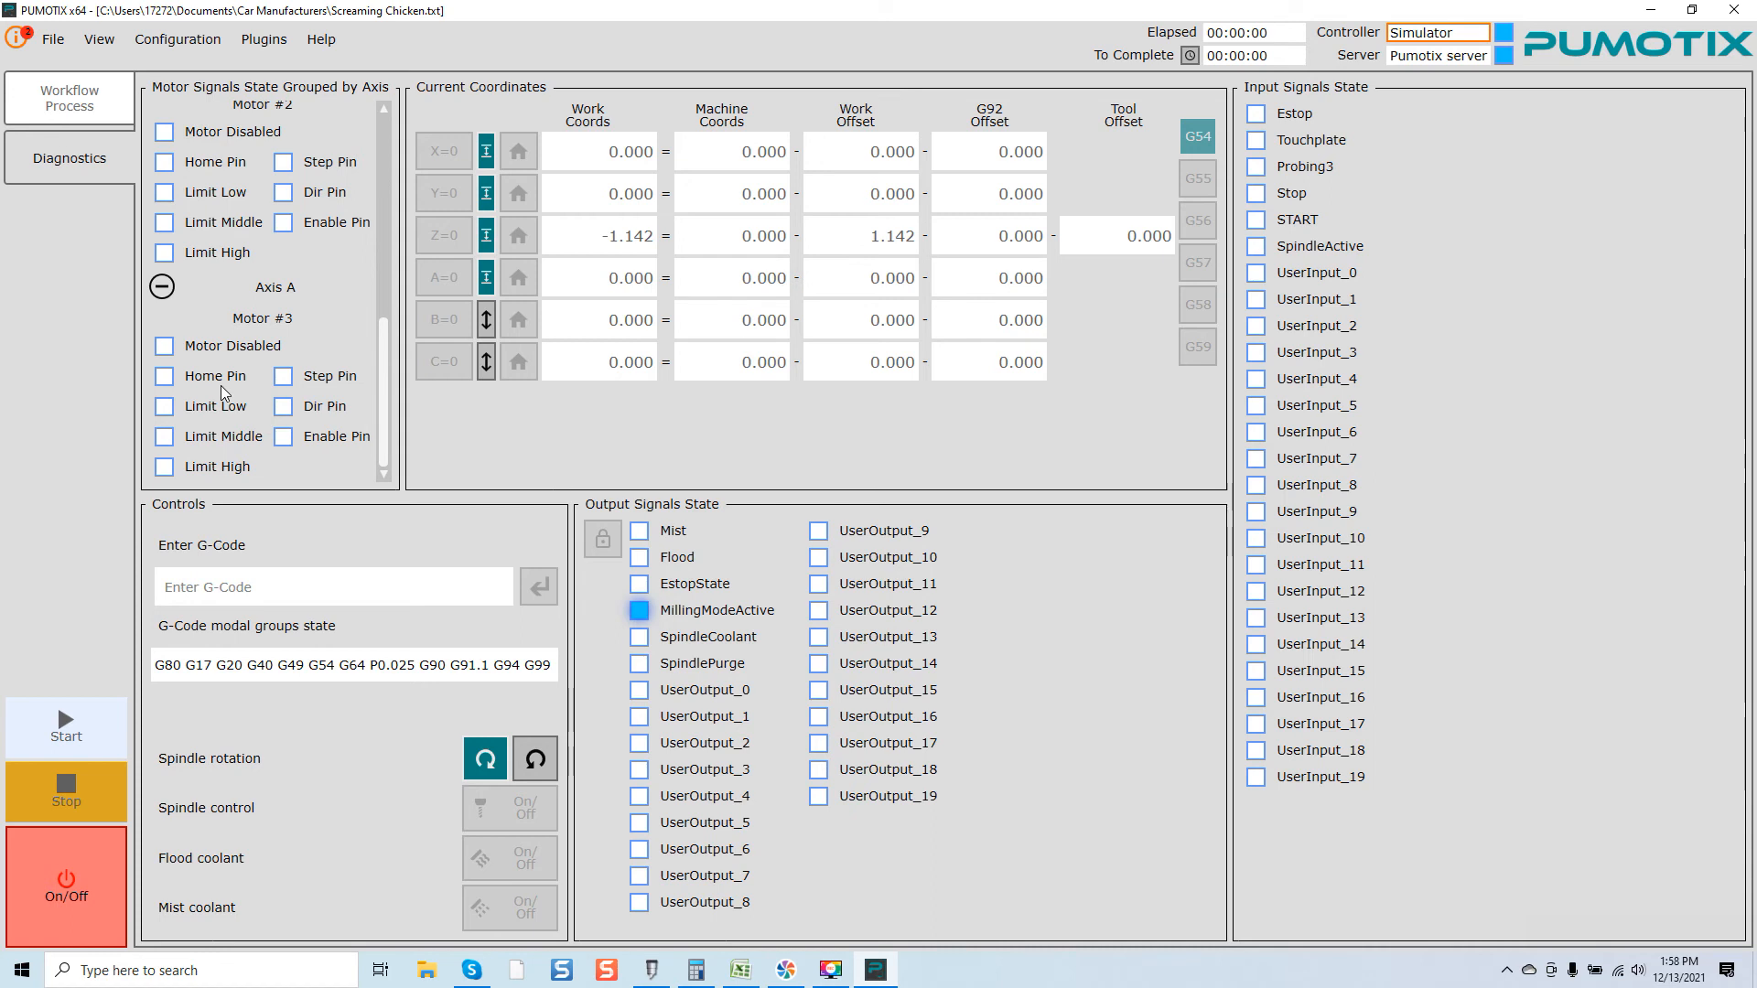
# Step: Collapse the Axis X, Axis Y and Axis Z motor signal groups, and return to the Workflow Process view
pyautogui.scroll(5, 229, 352)
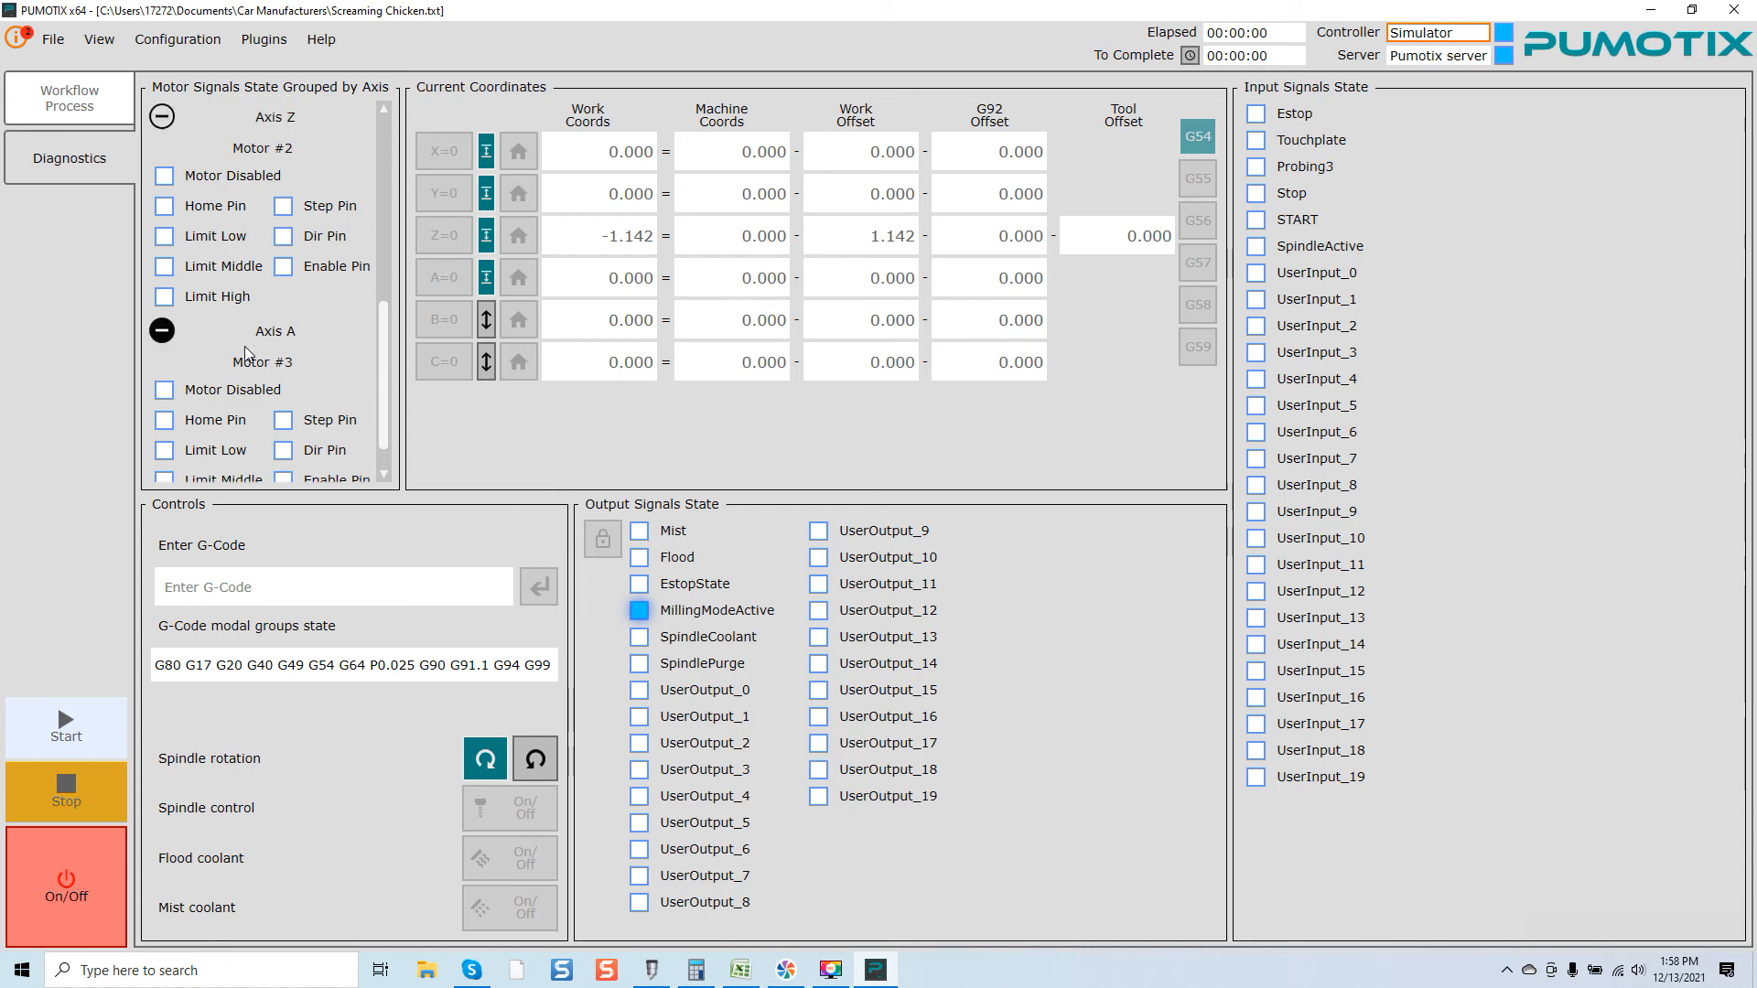
pyautogui.scroll(3, 244, 346)
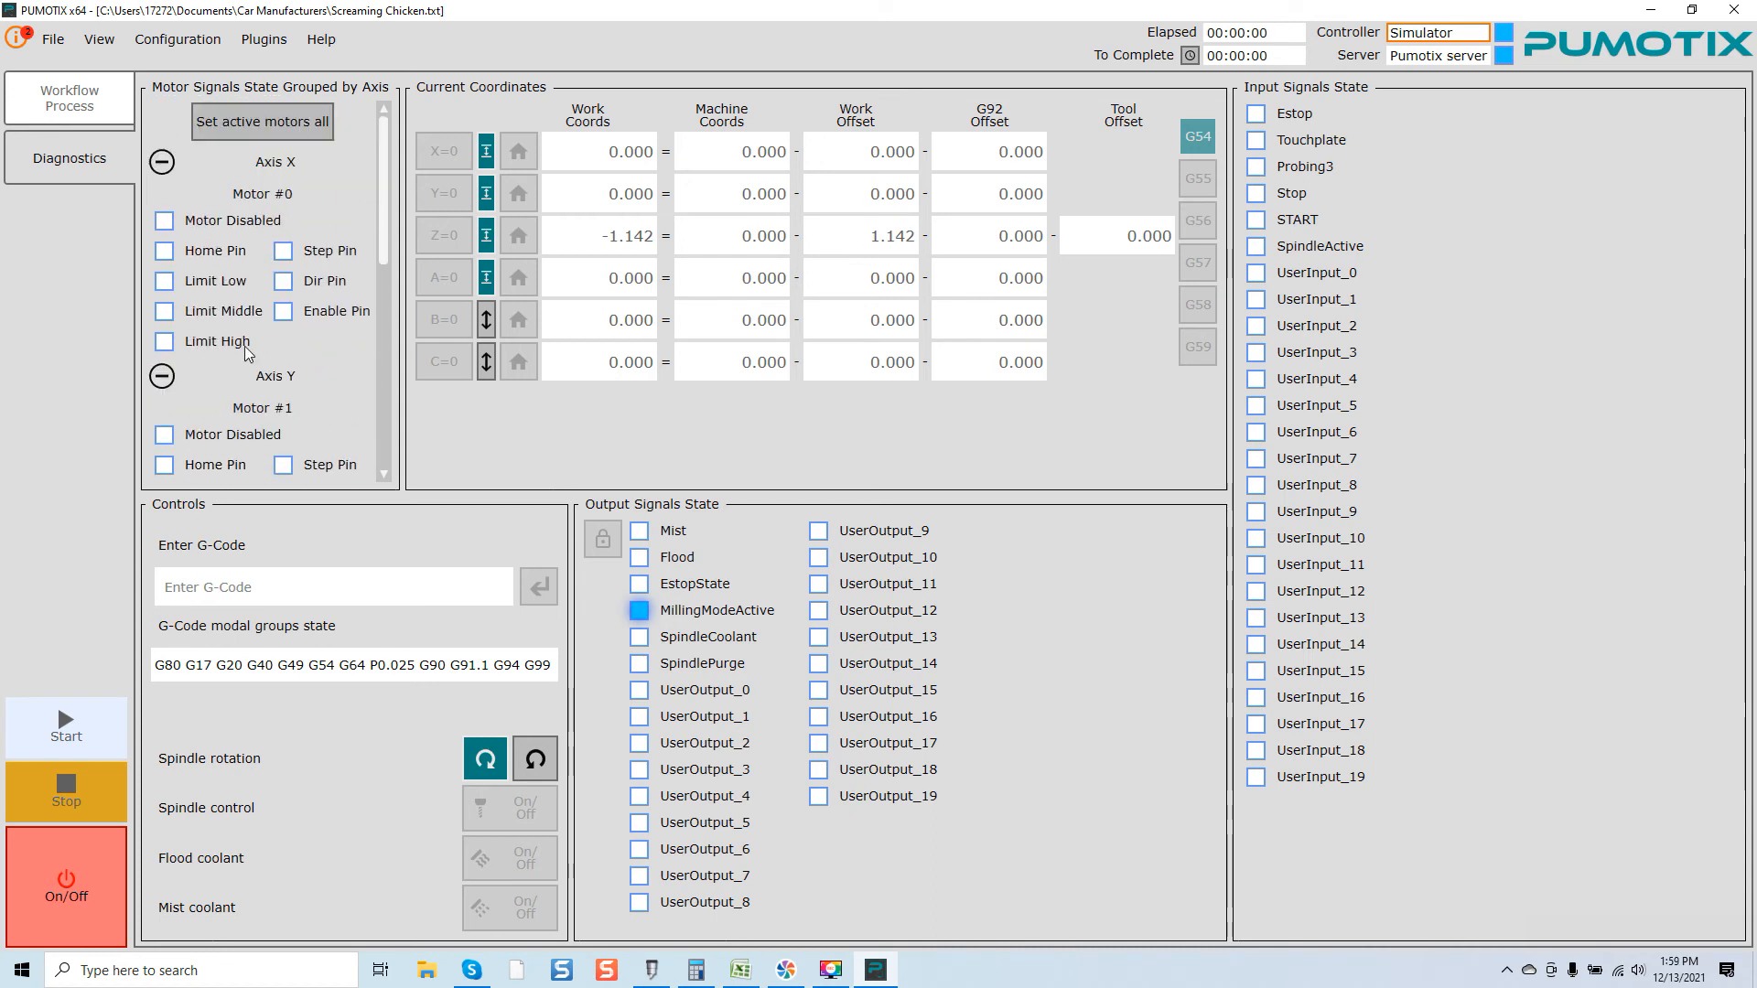
pyautogui.click(161, 163)
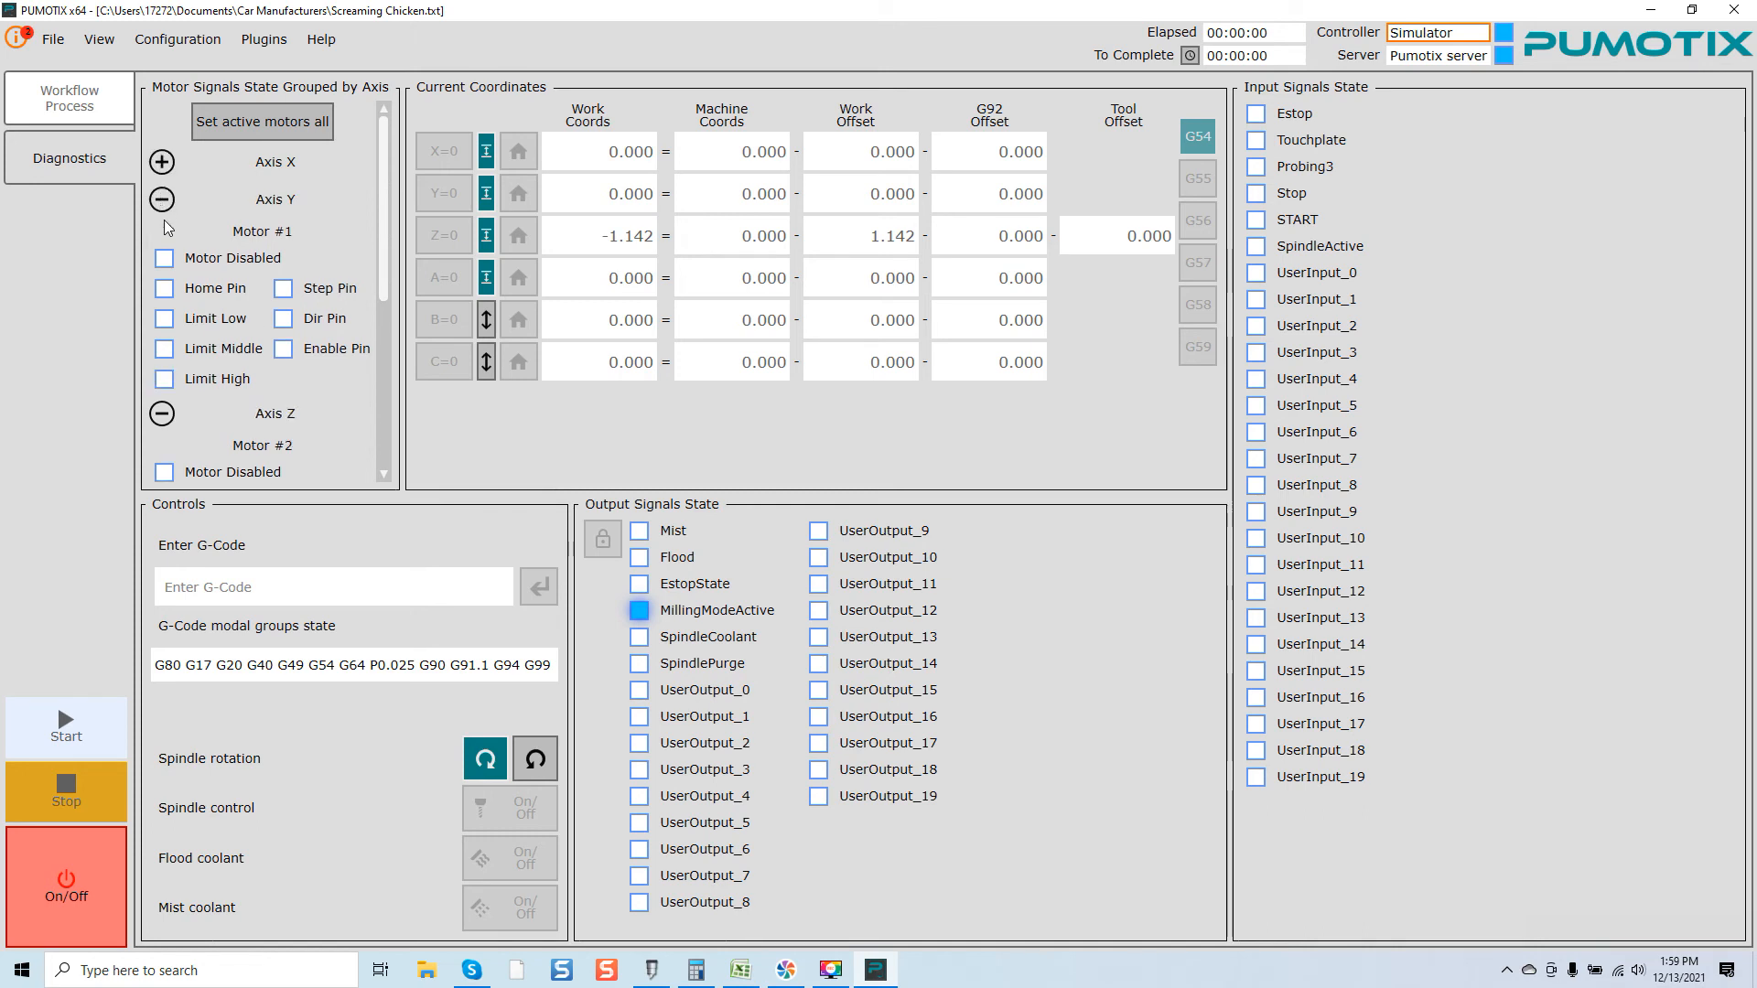
pyautogui.click(162, 200)
pyautogui.click(161, 237)
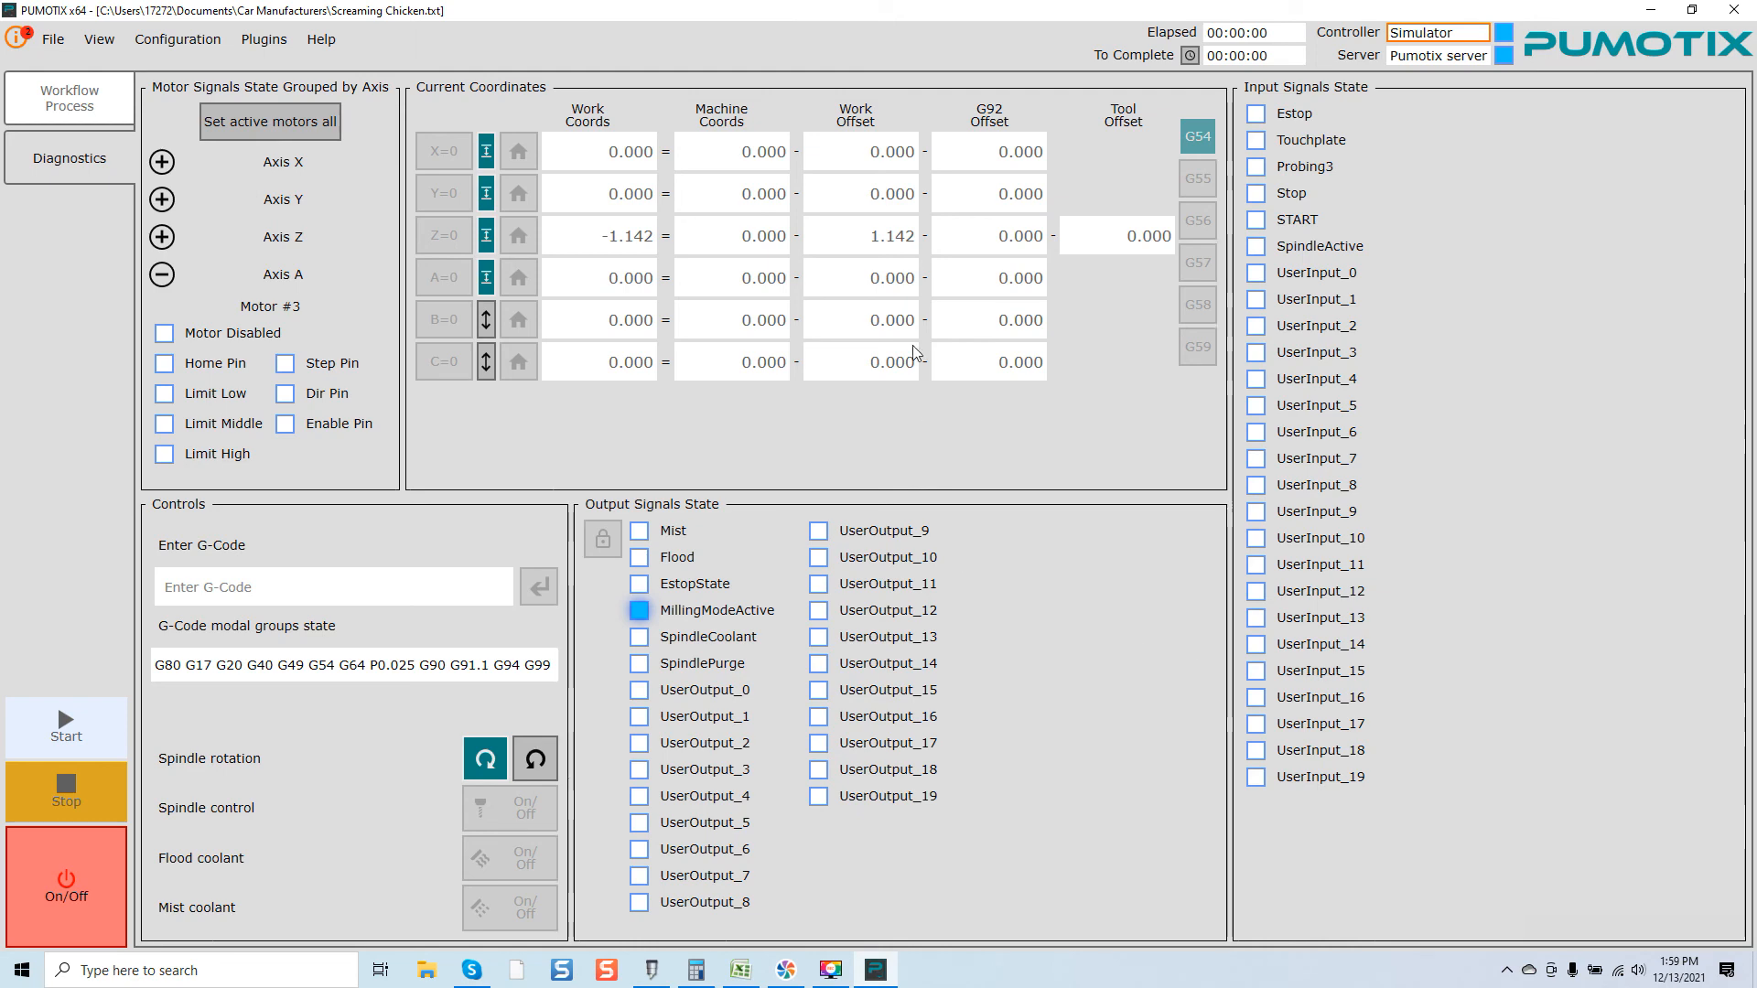
pyautogui.click(205, 39)
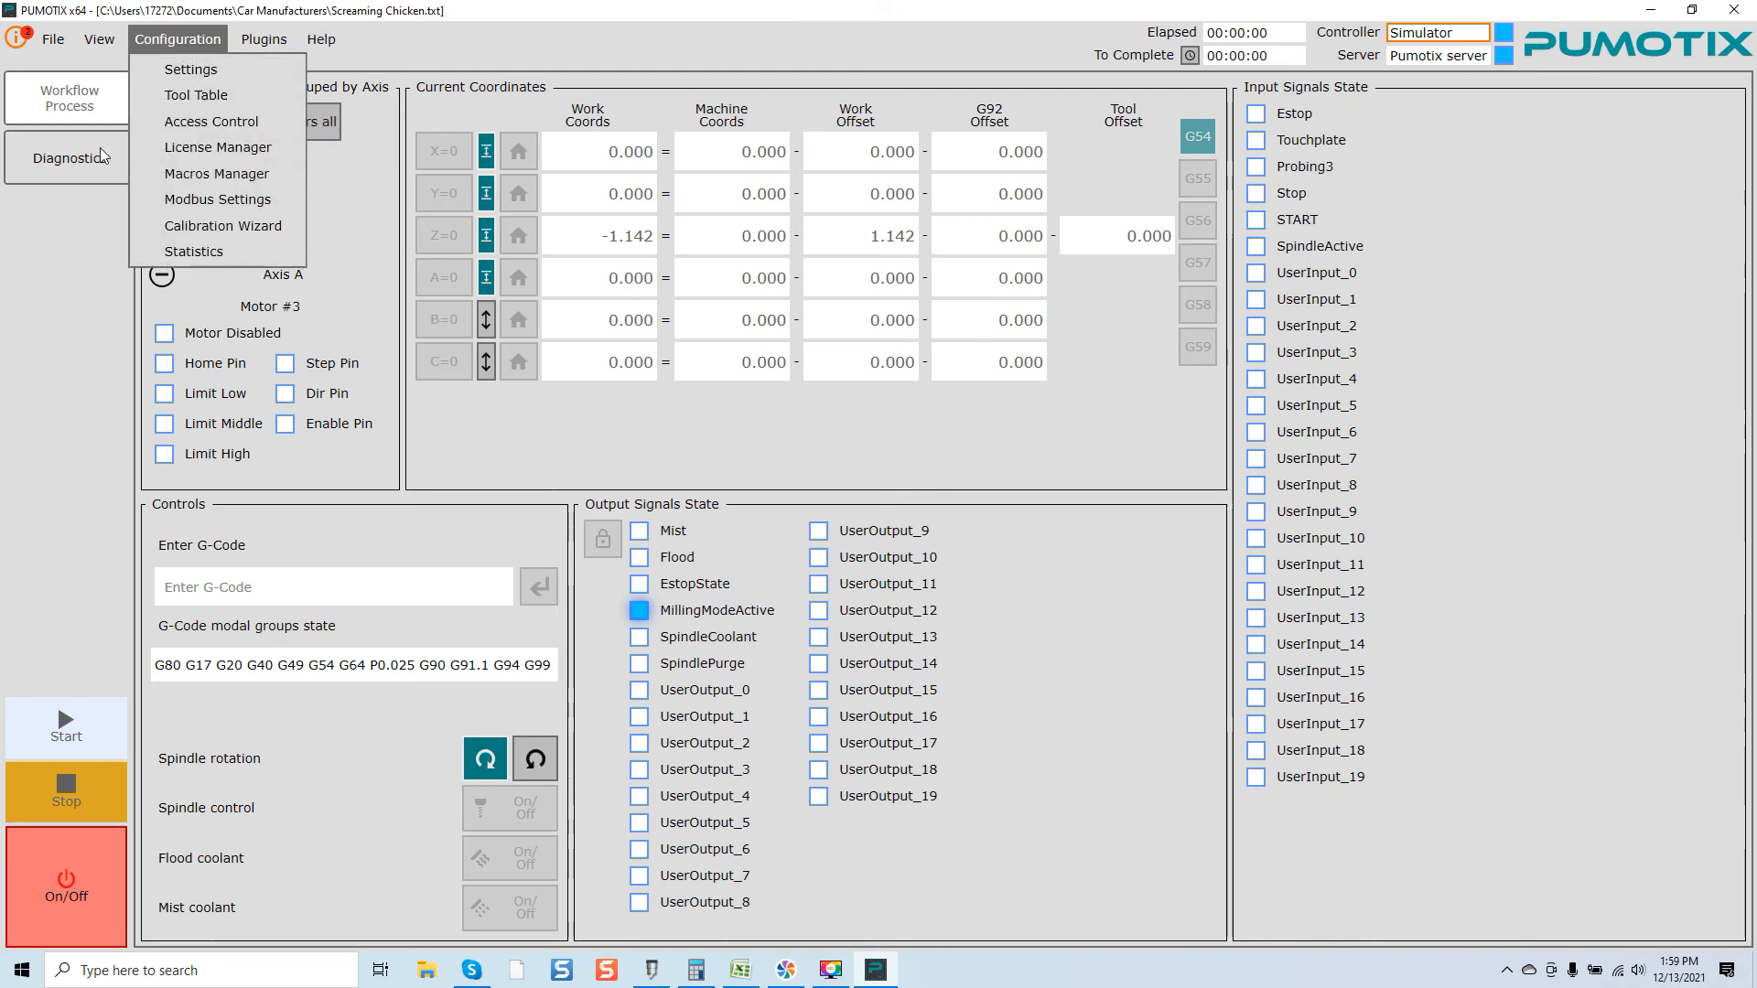
pyautogui.click(96, 102)
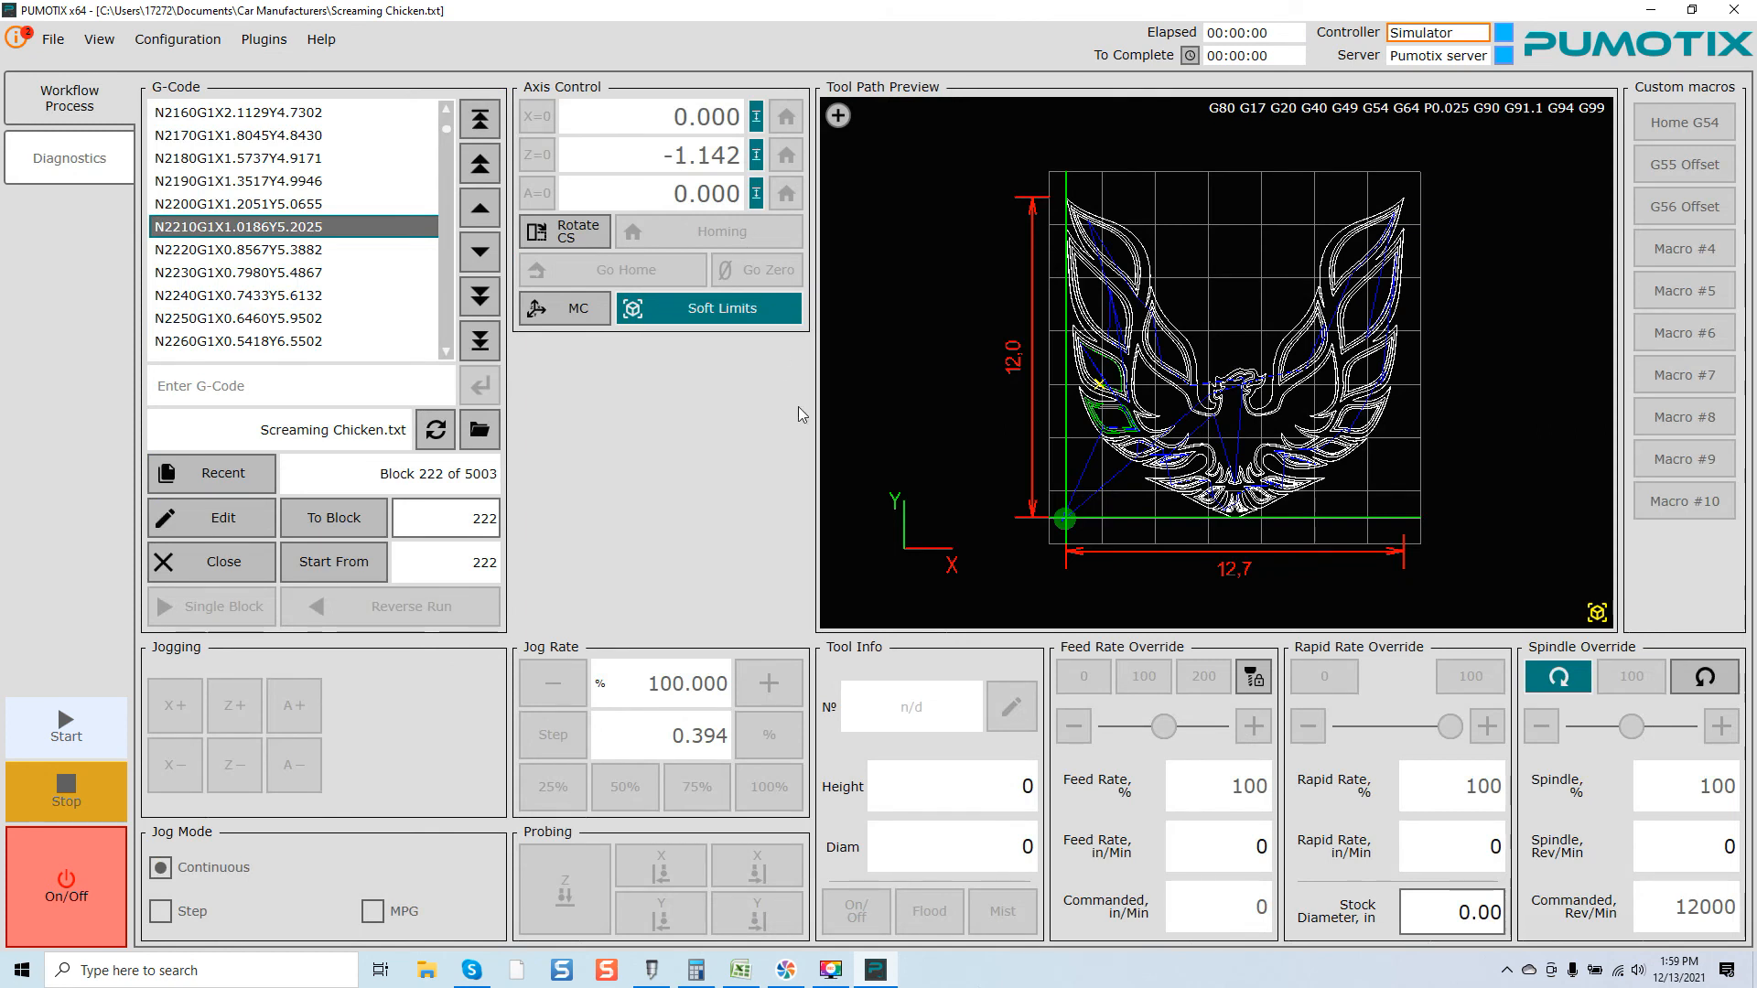